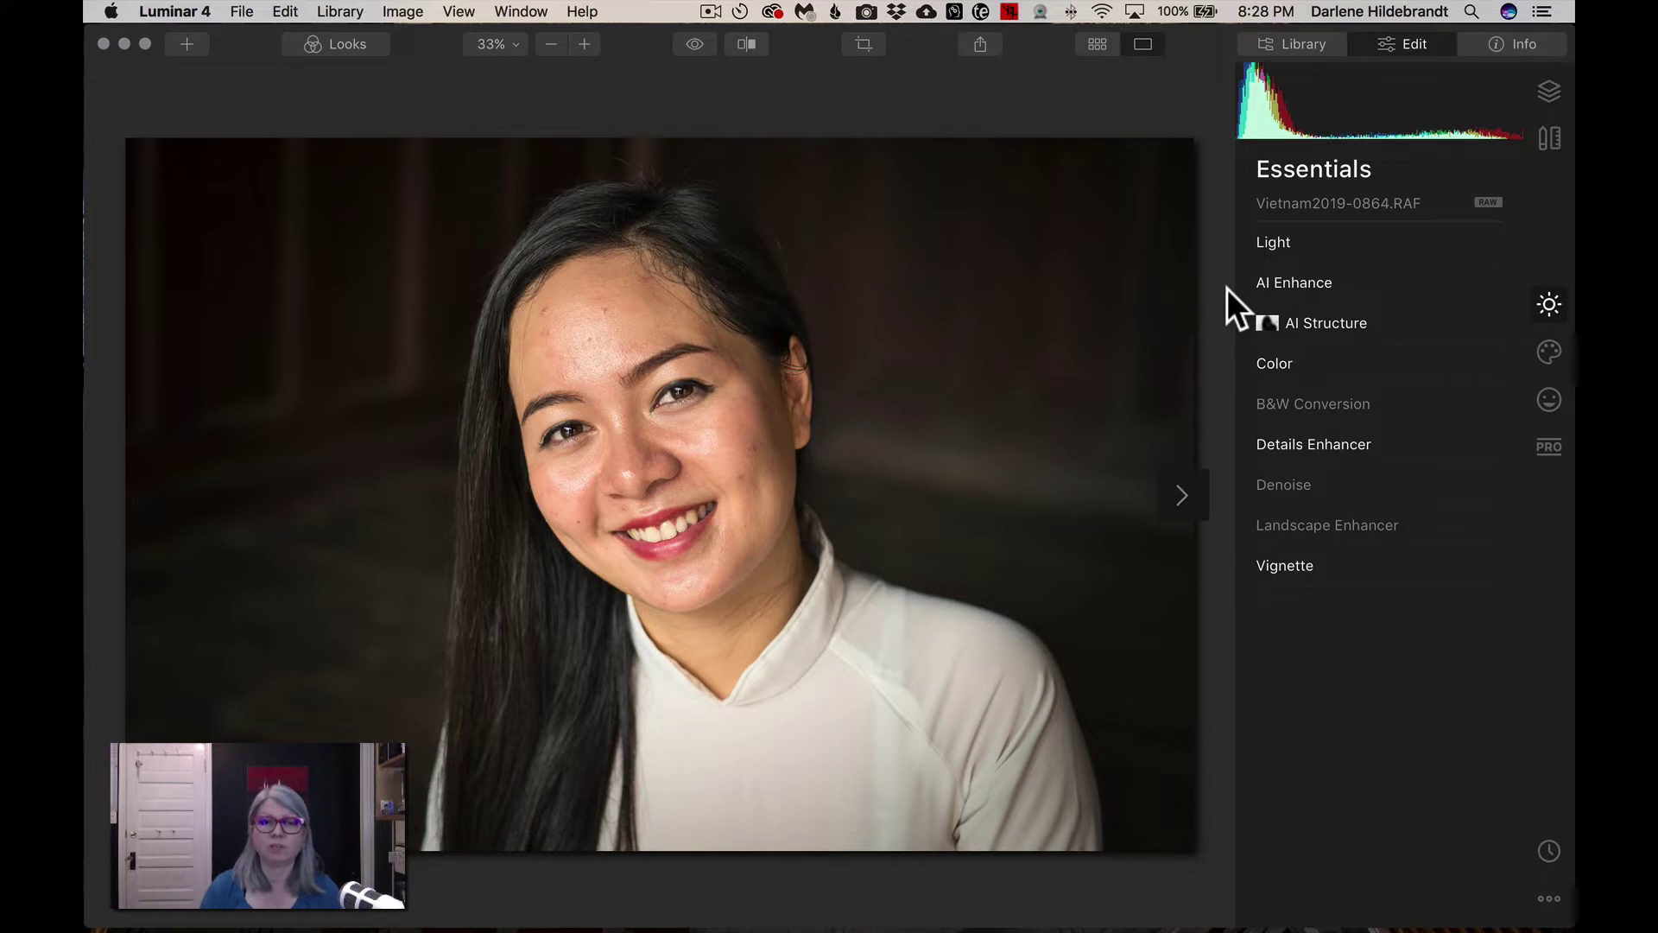
Step: Compare the photo with the original, then show the Portrait tools for Vietnam2019-0864.RAF
{"action": "key", "text": "backslash"}
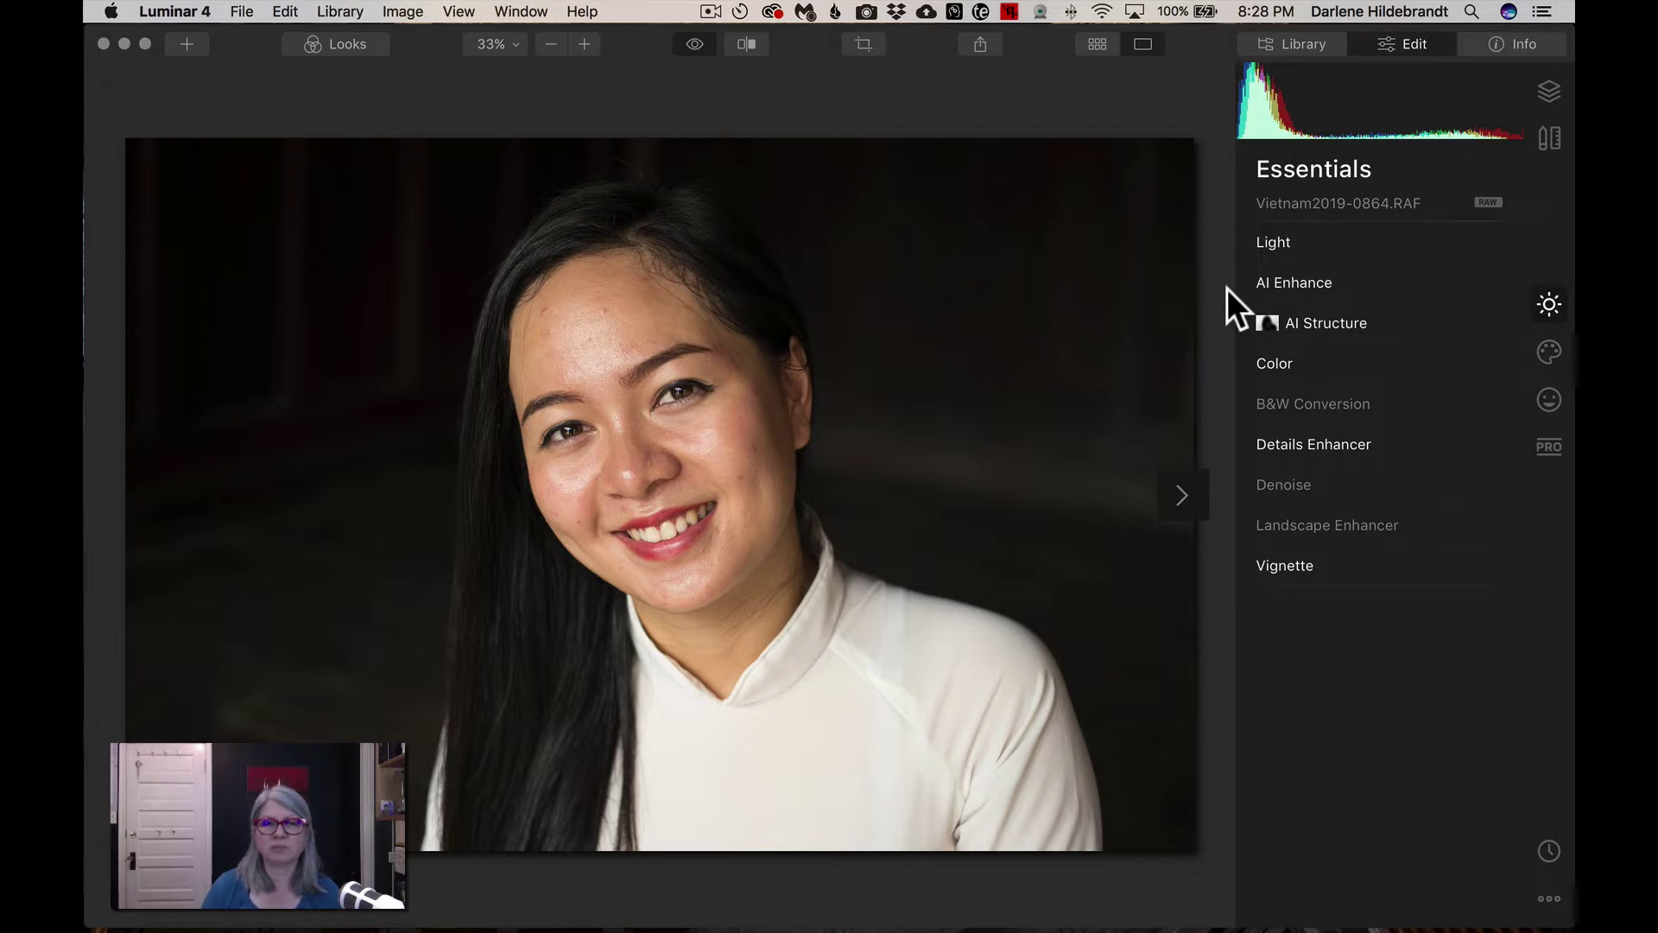
{"action": "key", "text": "backslash"}
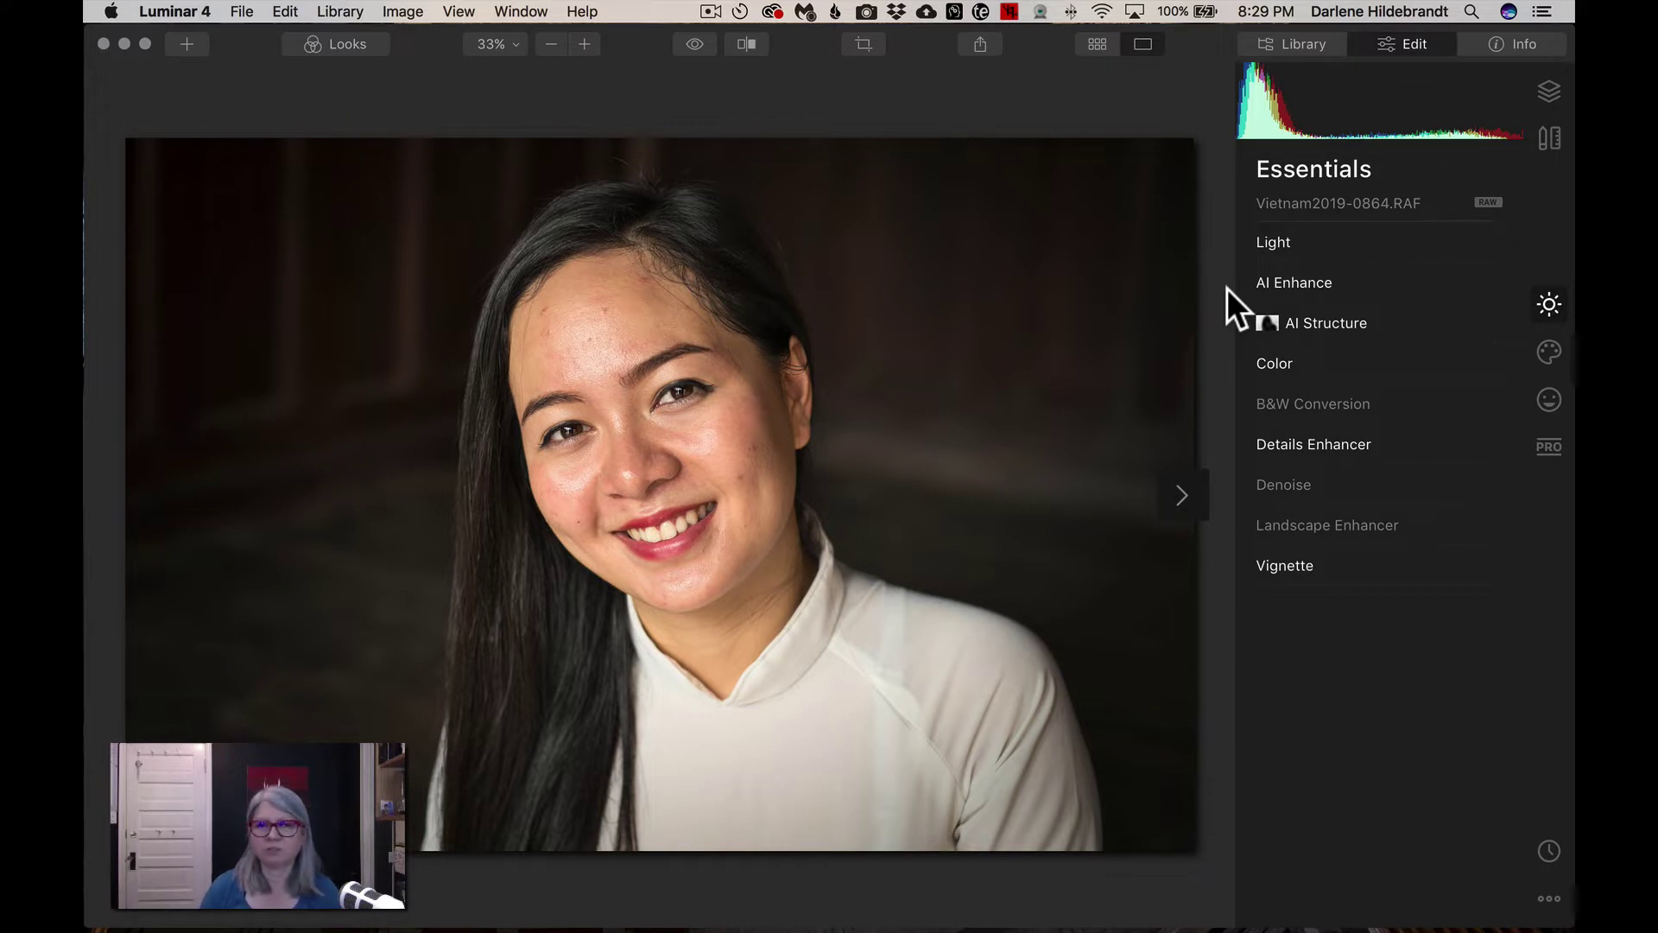
{"action": "left_click", "coordinate": [1549, 400]}
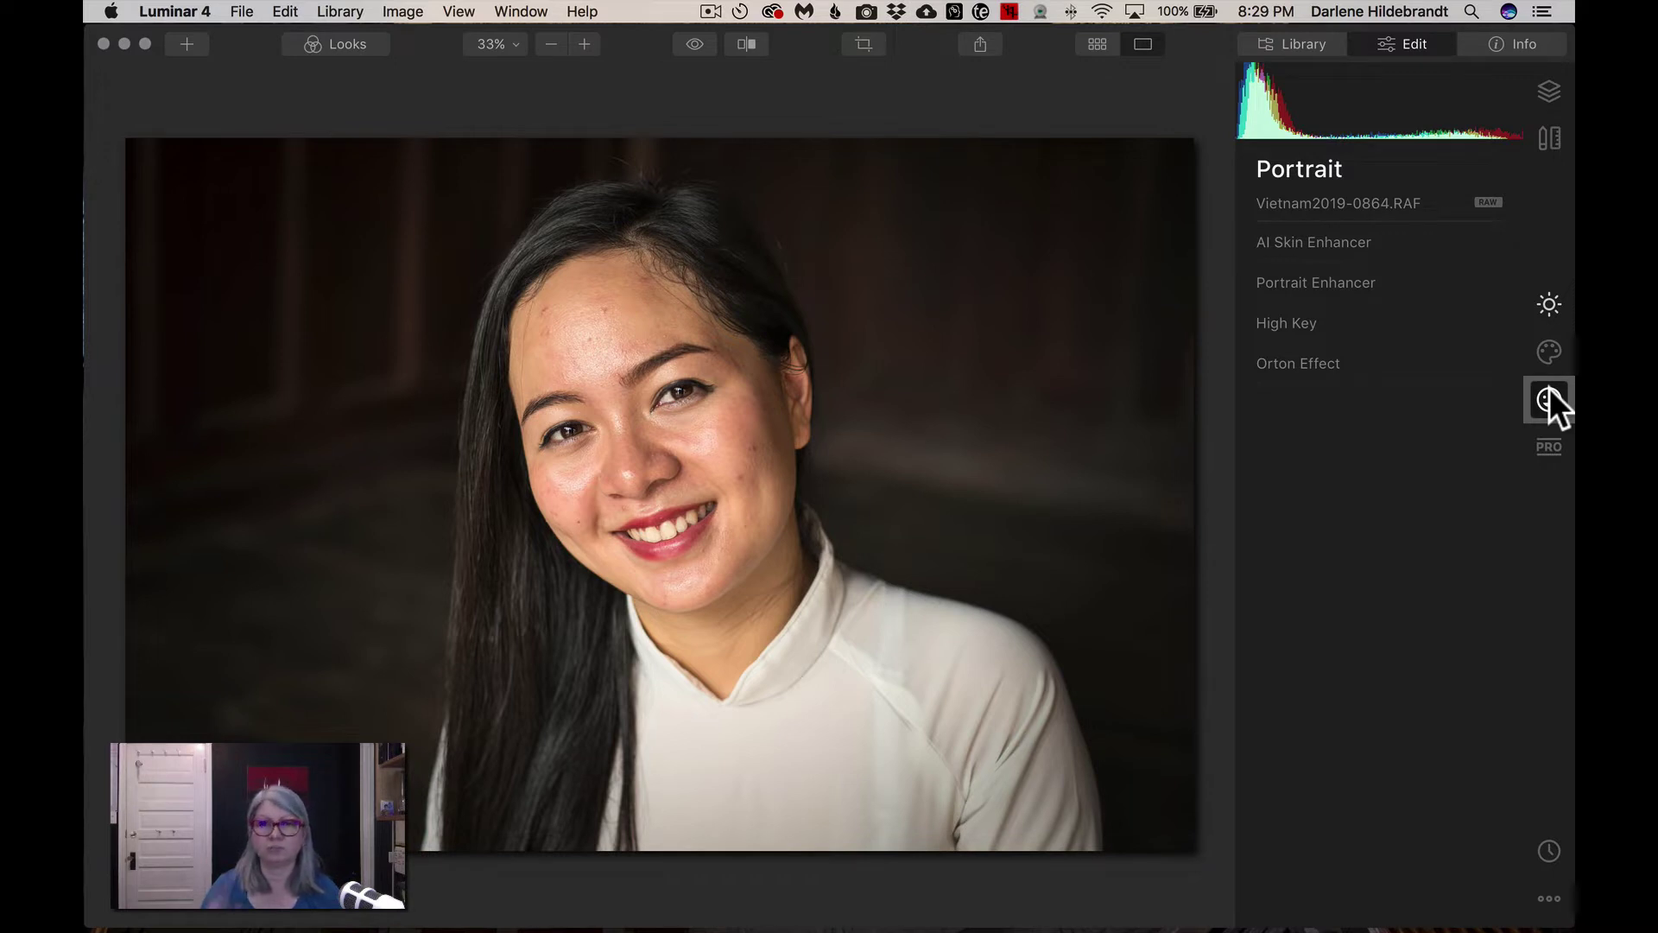
Step: Enable AI Skin Defects Removal, set AI Skin Enhancer Amount to 89, and compare with the original
{"action": "left_click", "coordinate": [1306, 239]}
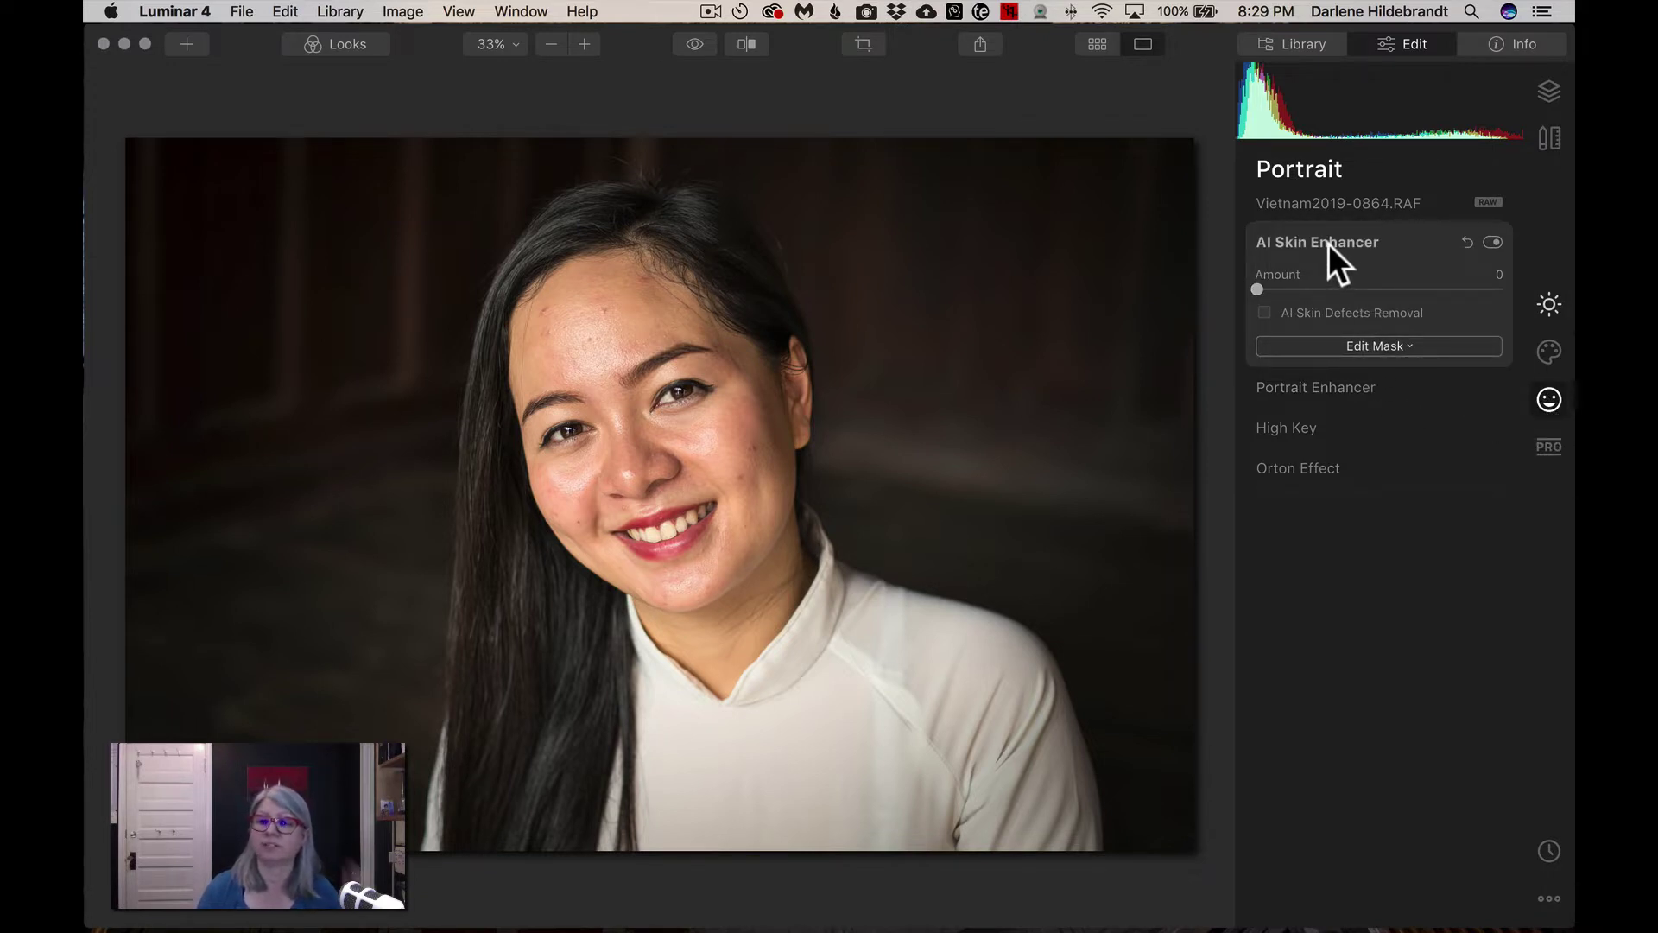
{"action": "left_click", "coordinate": [1263, 312]}
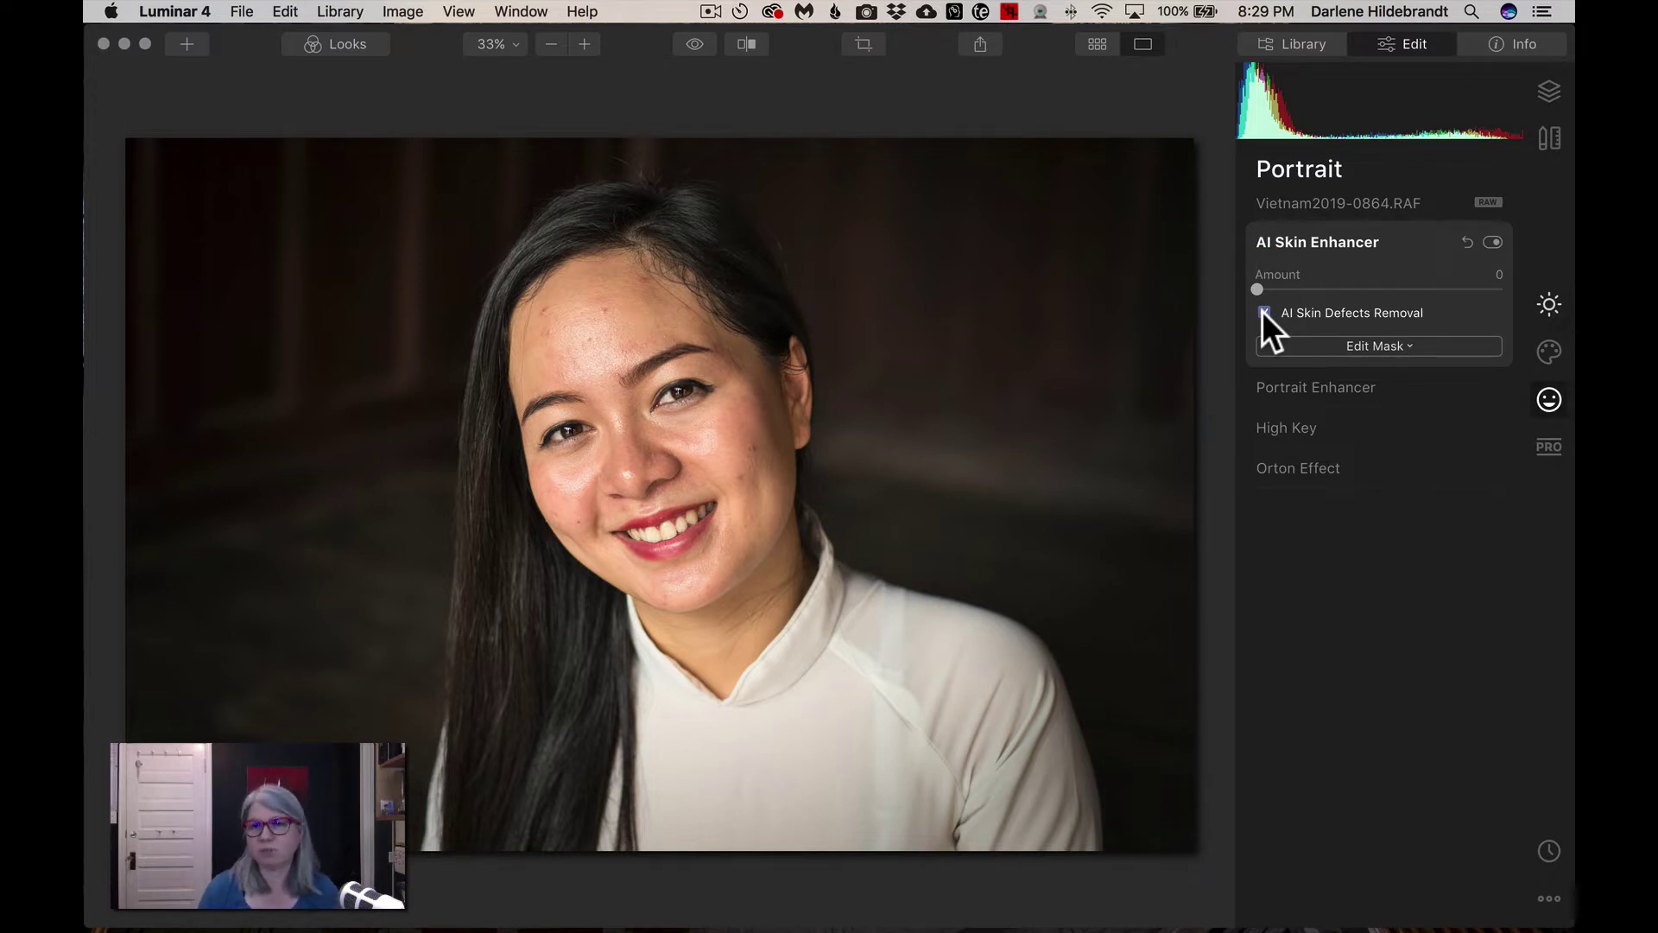
{"action": "left_click", "coordinate": [1475, 289]}
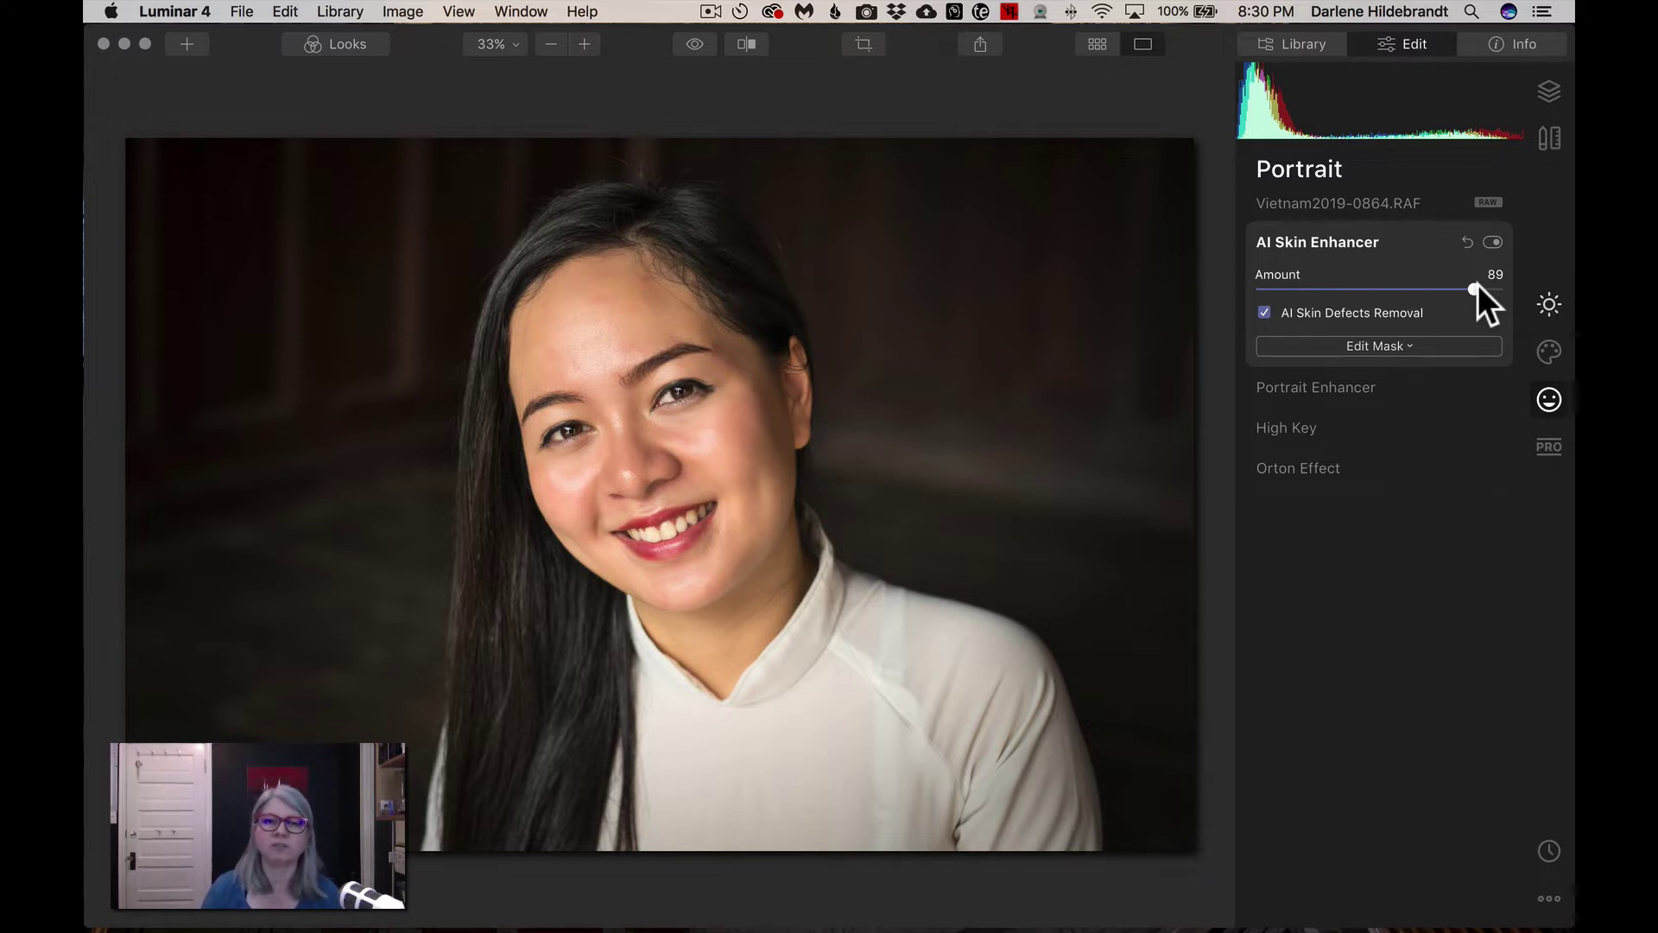
{"action": "key", "text": "backslash"}
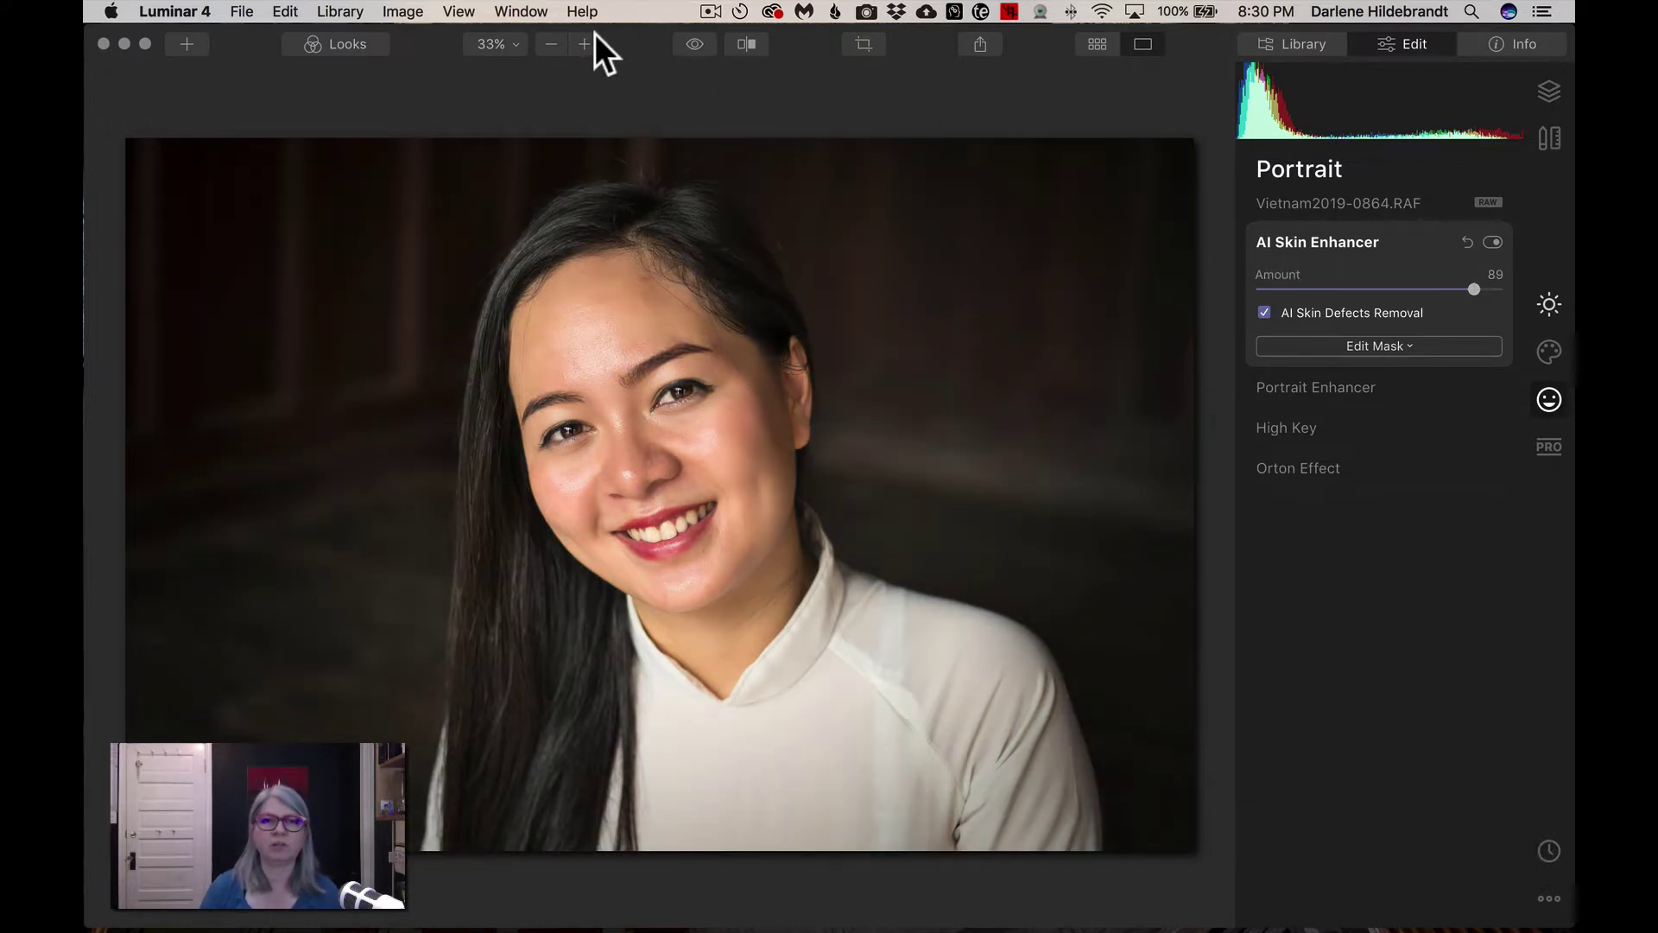
Step: At 50% zoom, centre the face and show a split before/after view of the skin
{"action": "left_click", "coordinate": [580, 43]}
{"action": "left_click_drag", "start_coordinate": [704, 346], "coordinate": [692, 444]}
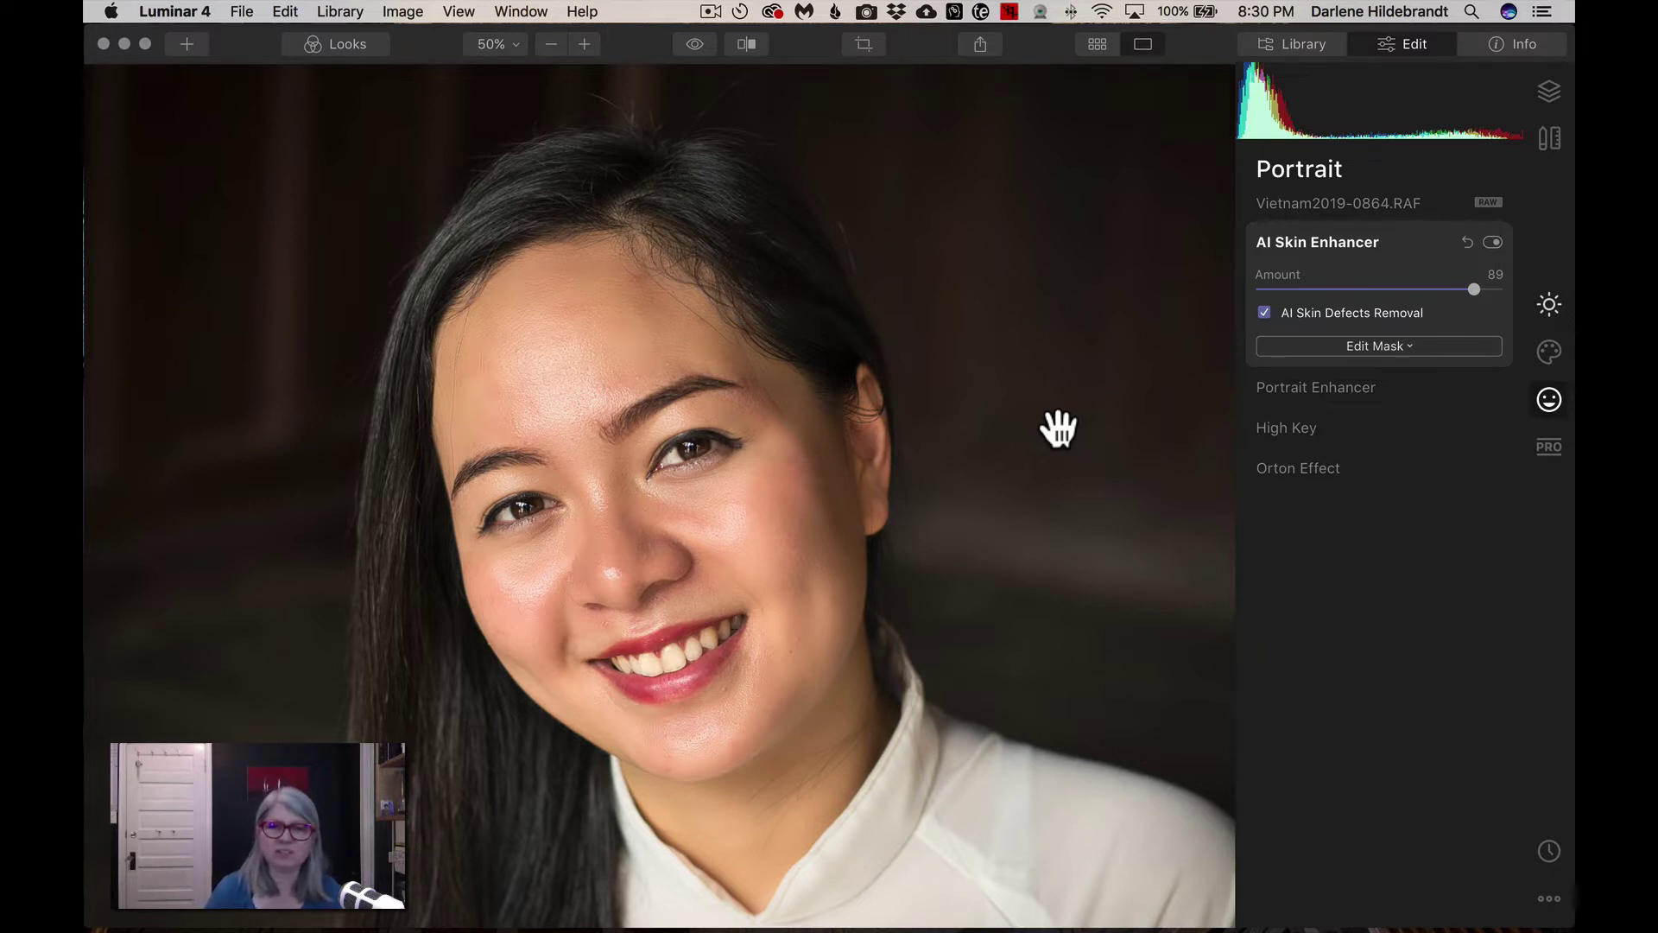
{"action": "key", "text": "backslash"}
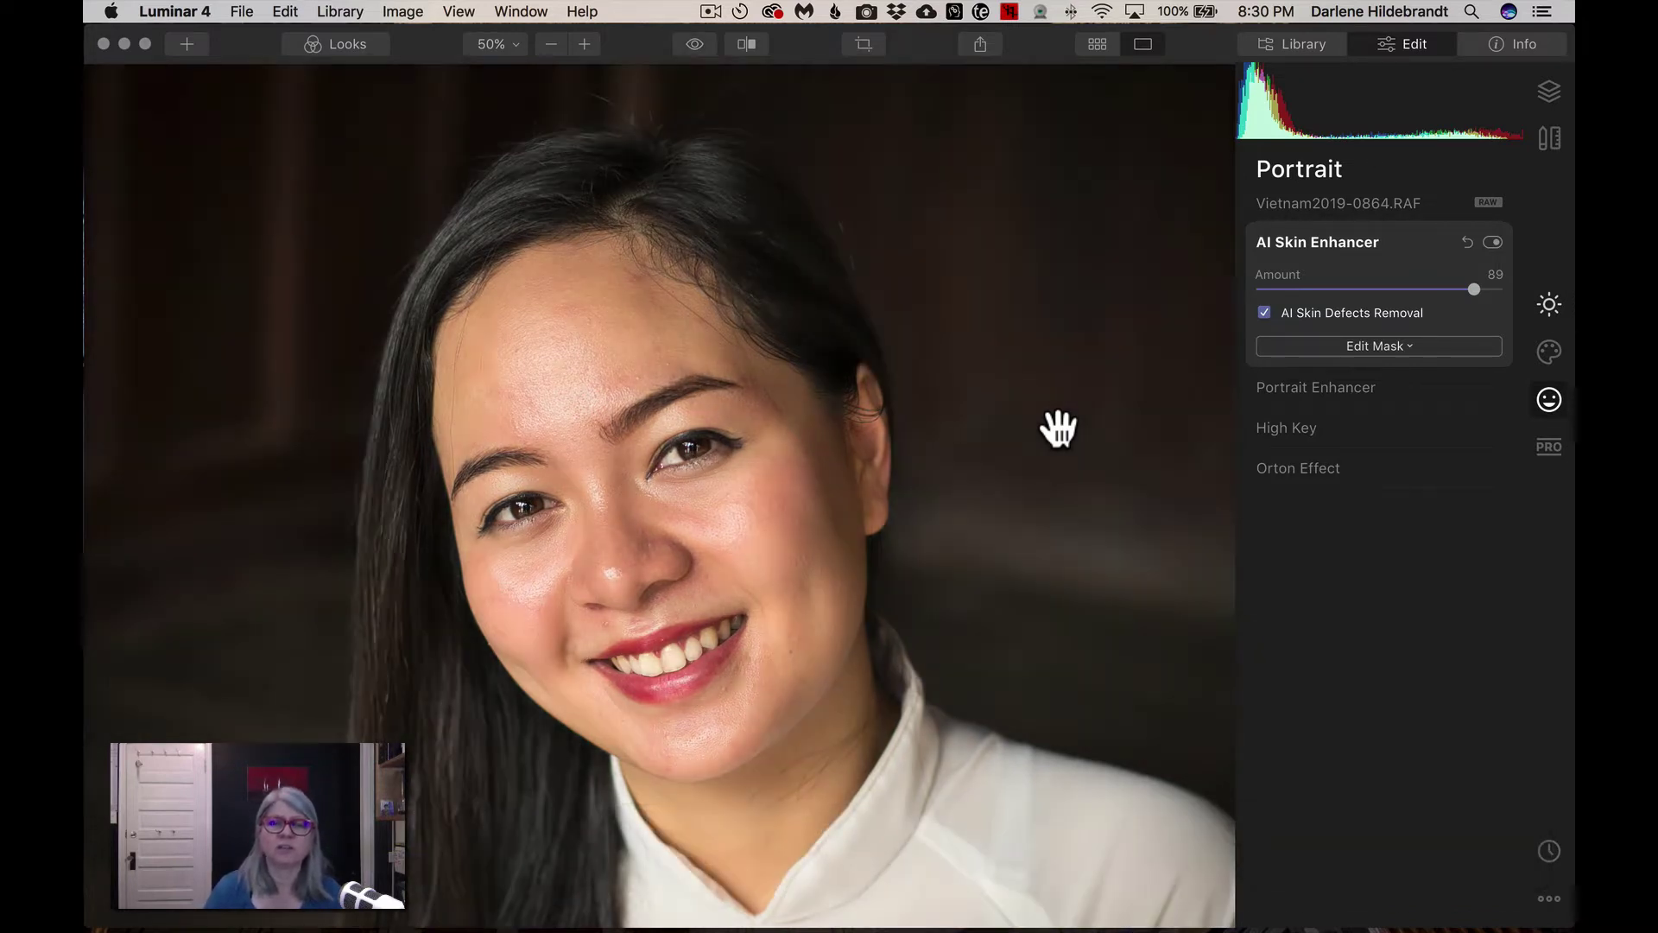
{"action": "left_click", "coordinate": [746, 45]}
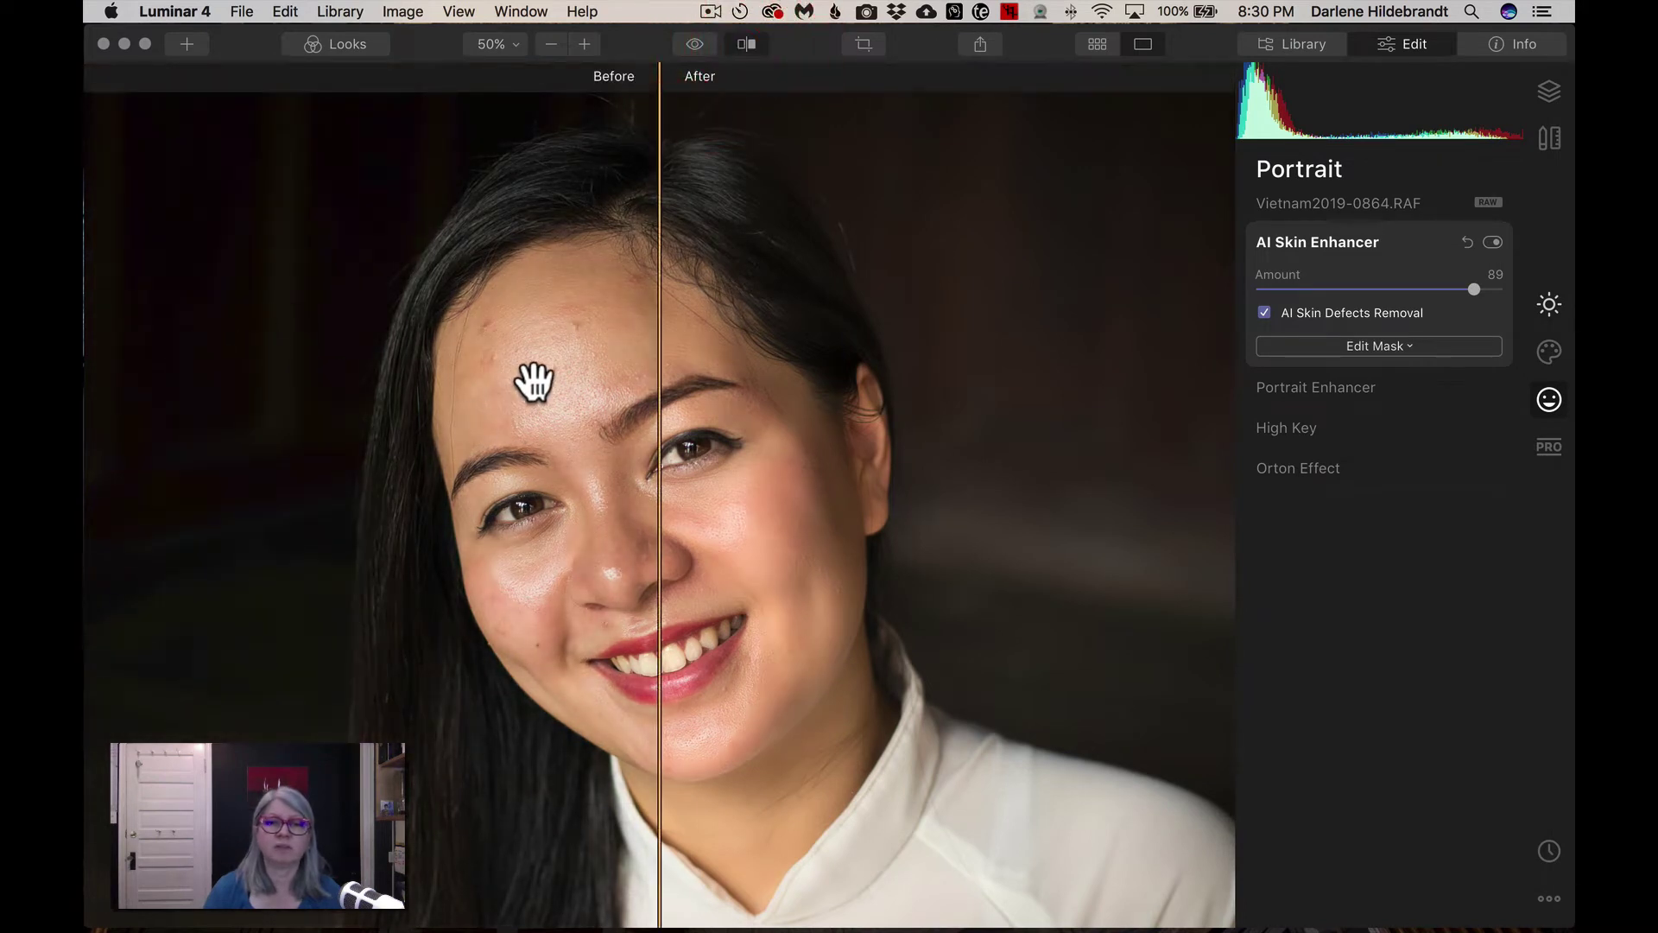
{"action": "left_click_drag", "start_coordinate": [656, 345], "coordinate": [906, 354]}
{"action": "left_click_drag", "start_coordinate": [751, 352], "coordinate": [651, 344]}
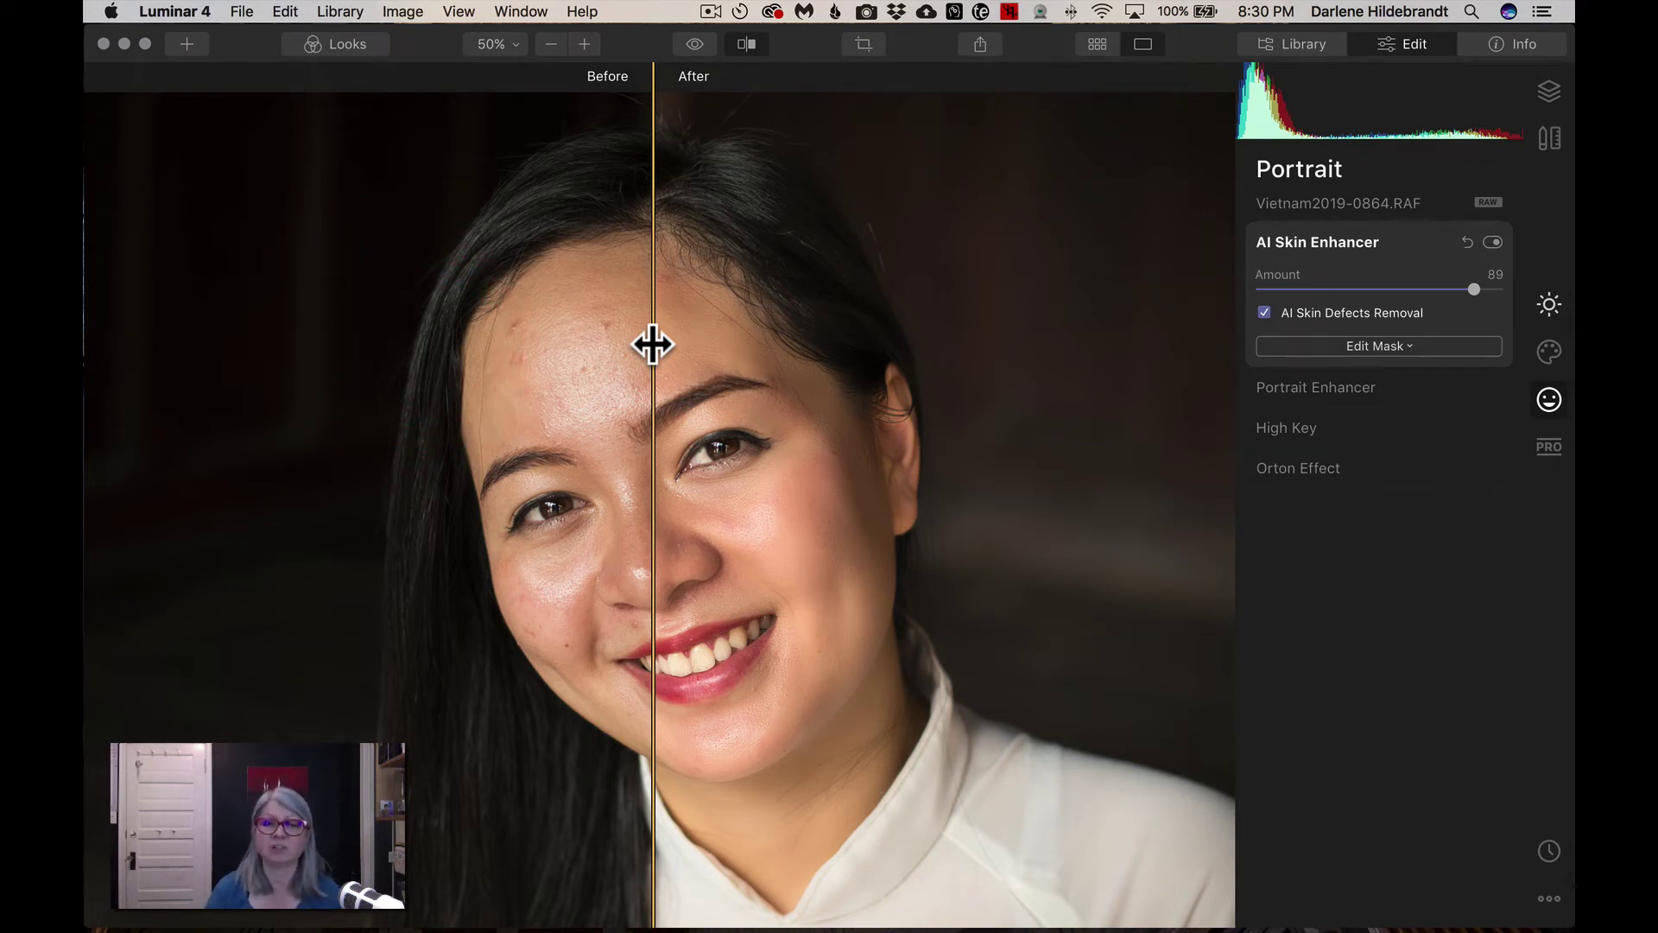
Step: Inspect the eyes and cheeks at 100% with the split divider, then return to 50%
{"action": "left_click", "coordinate": [583, 44]}
{"action": "left_click_drag", "start_coordinate": [851, 555], "coordinate": [849, 505]}
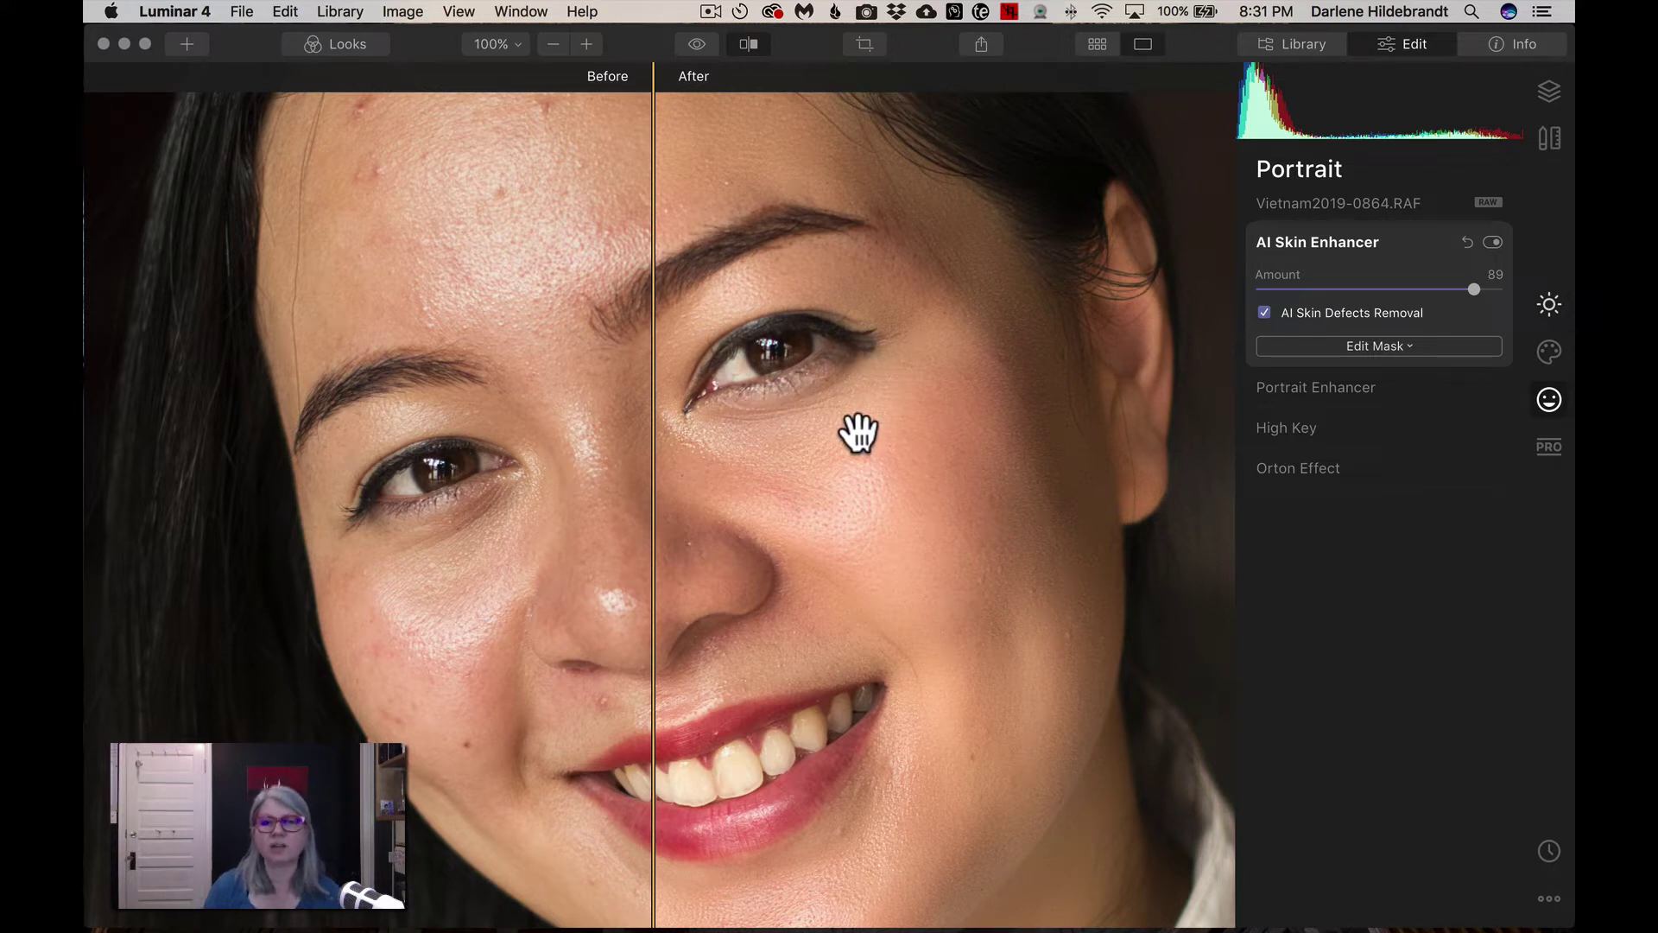
{"action": "left_click_drag", "start_coordinate": [646, 482], "coordinate": [1124, 478]}
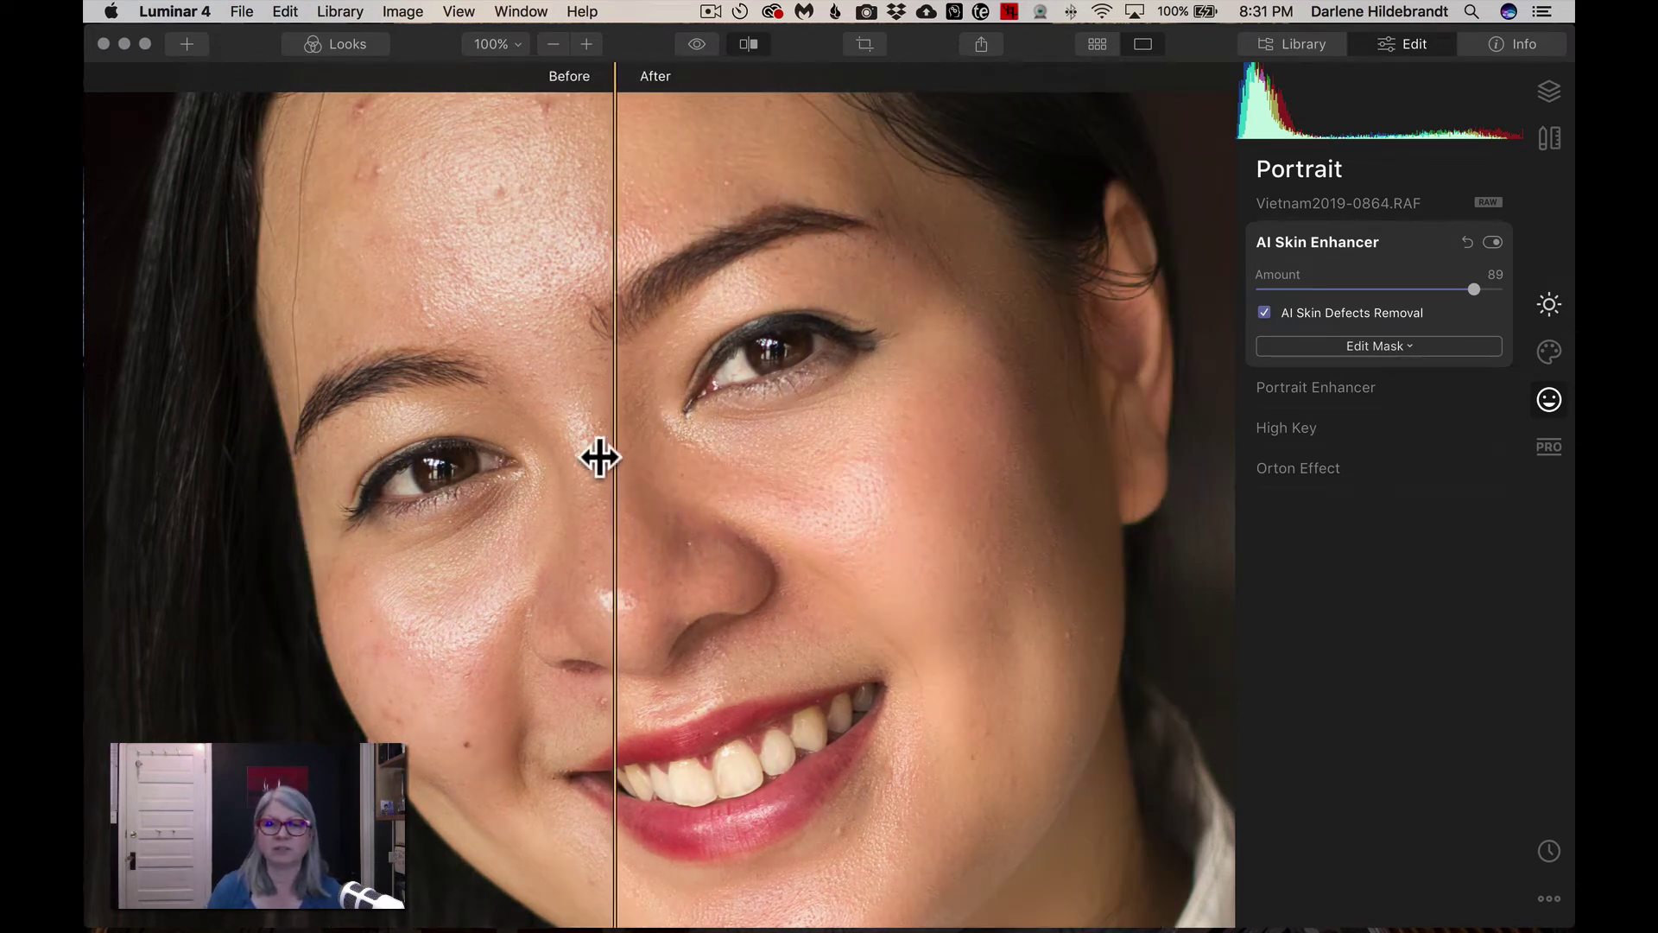
{"action": "left_click_drag", "start_coordinate": [590, 458], "coordinate": [578, 457]}
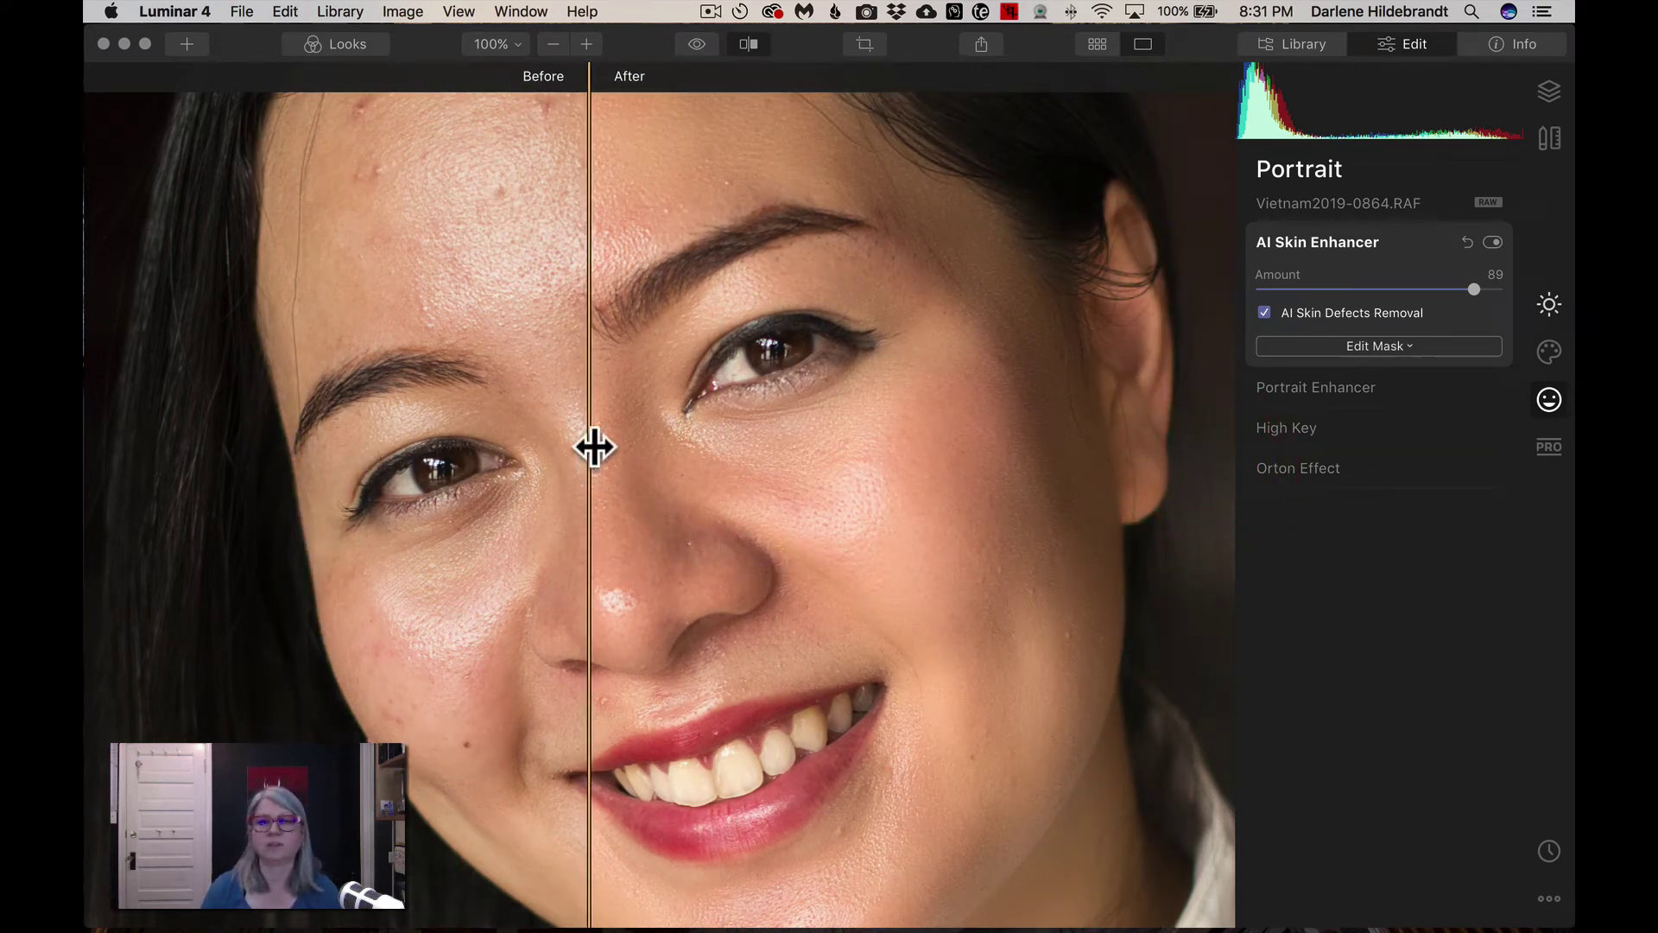
{"action": "left_click", "coordinate": [552, 44]}
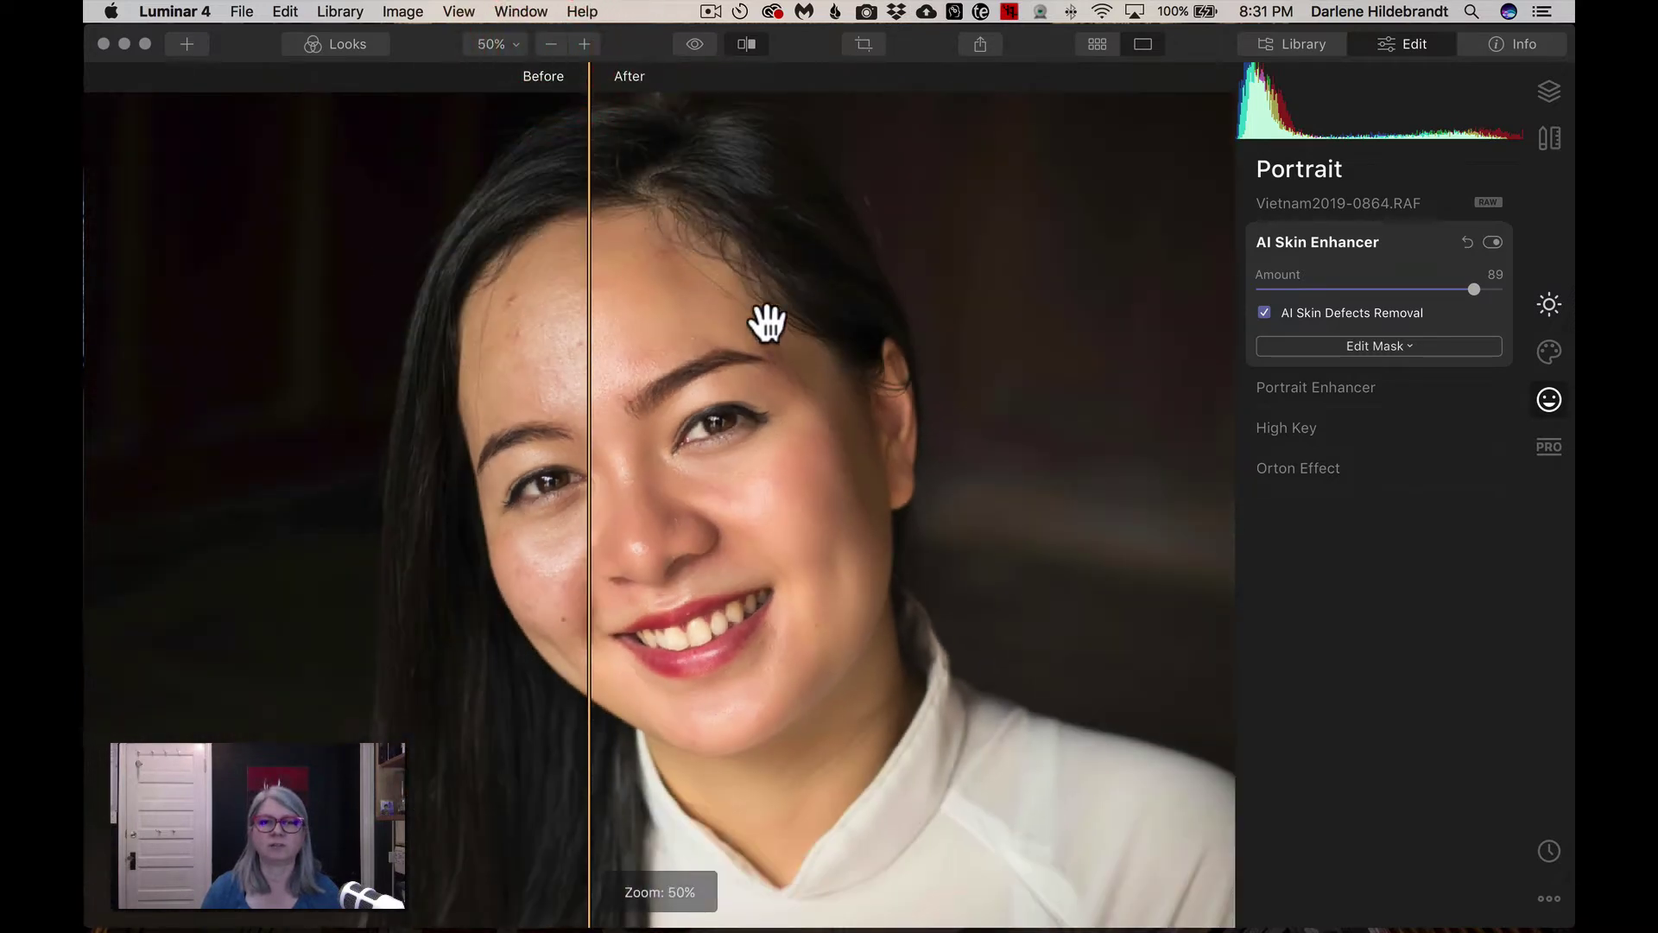
Step: Turn off the split view and lower AI Skin Enhancer Amount from 89 to 50
{"action": "left_click", "coordinate": [748, 40]}
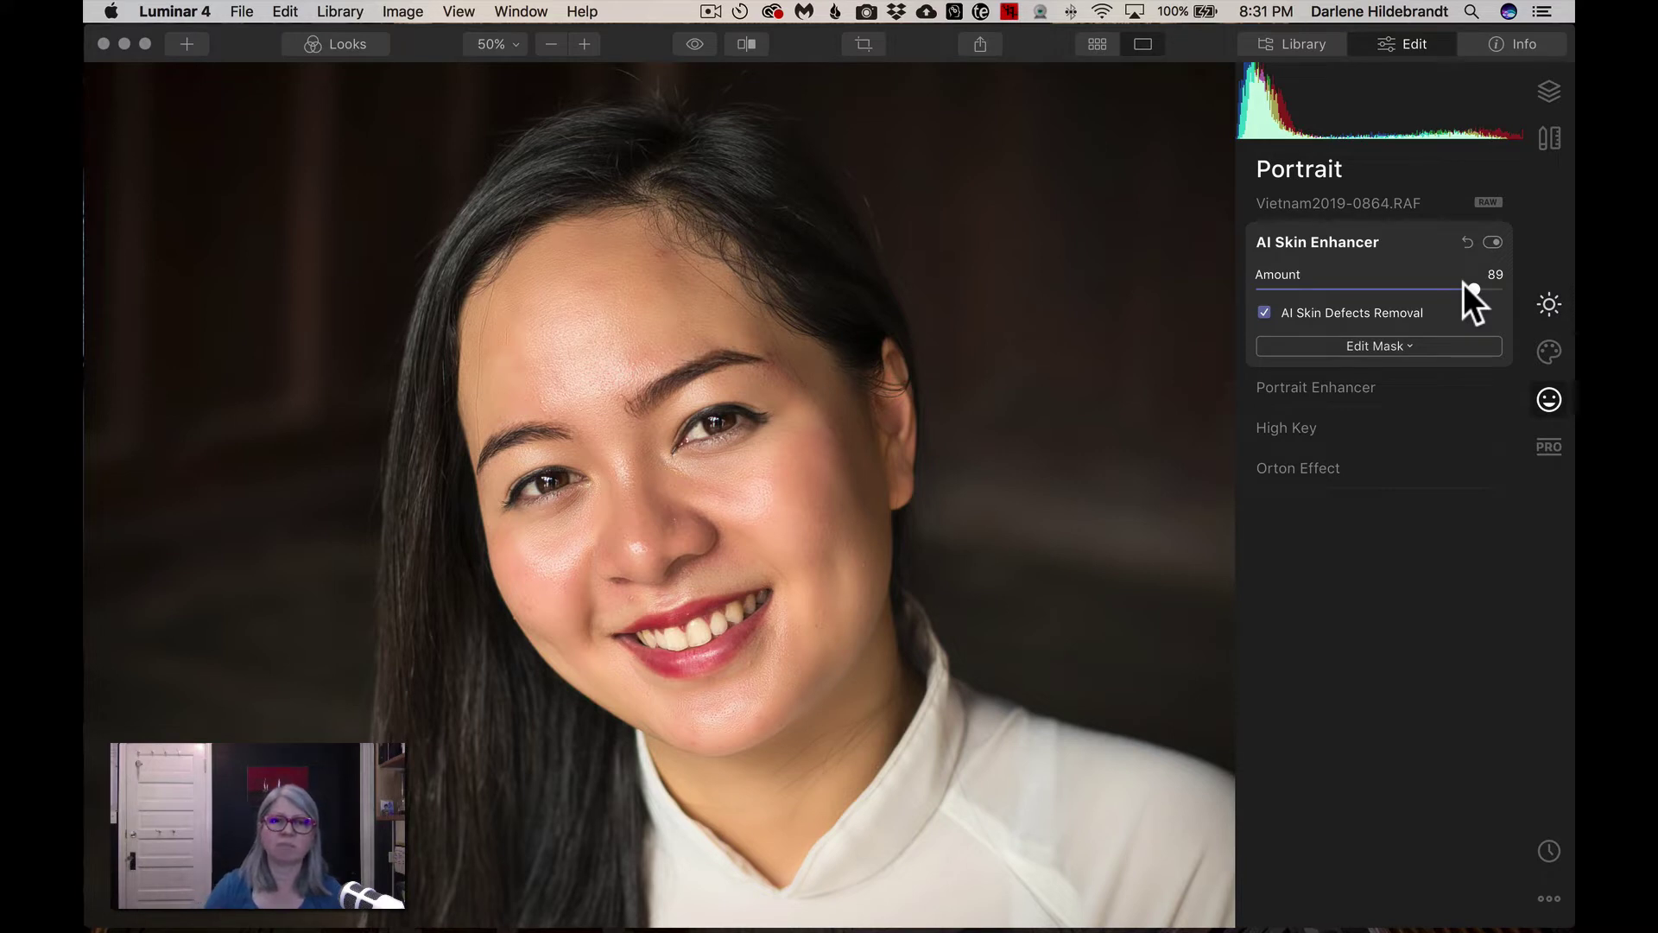
{"action": "left_click", "coordinate": [1395, 287]}
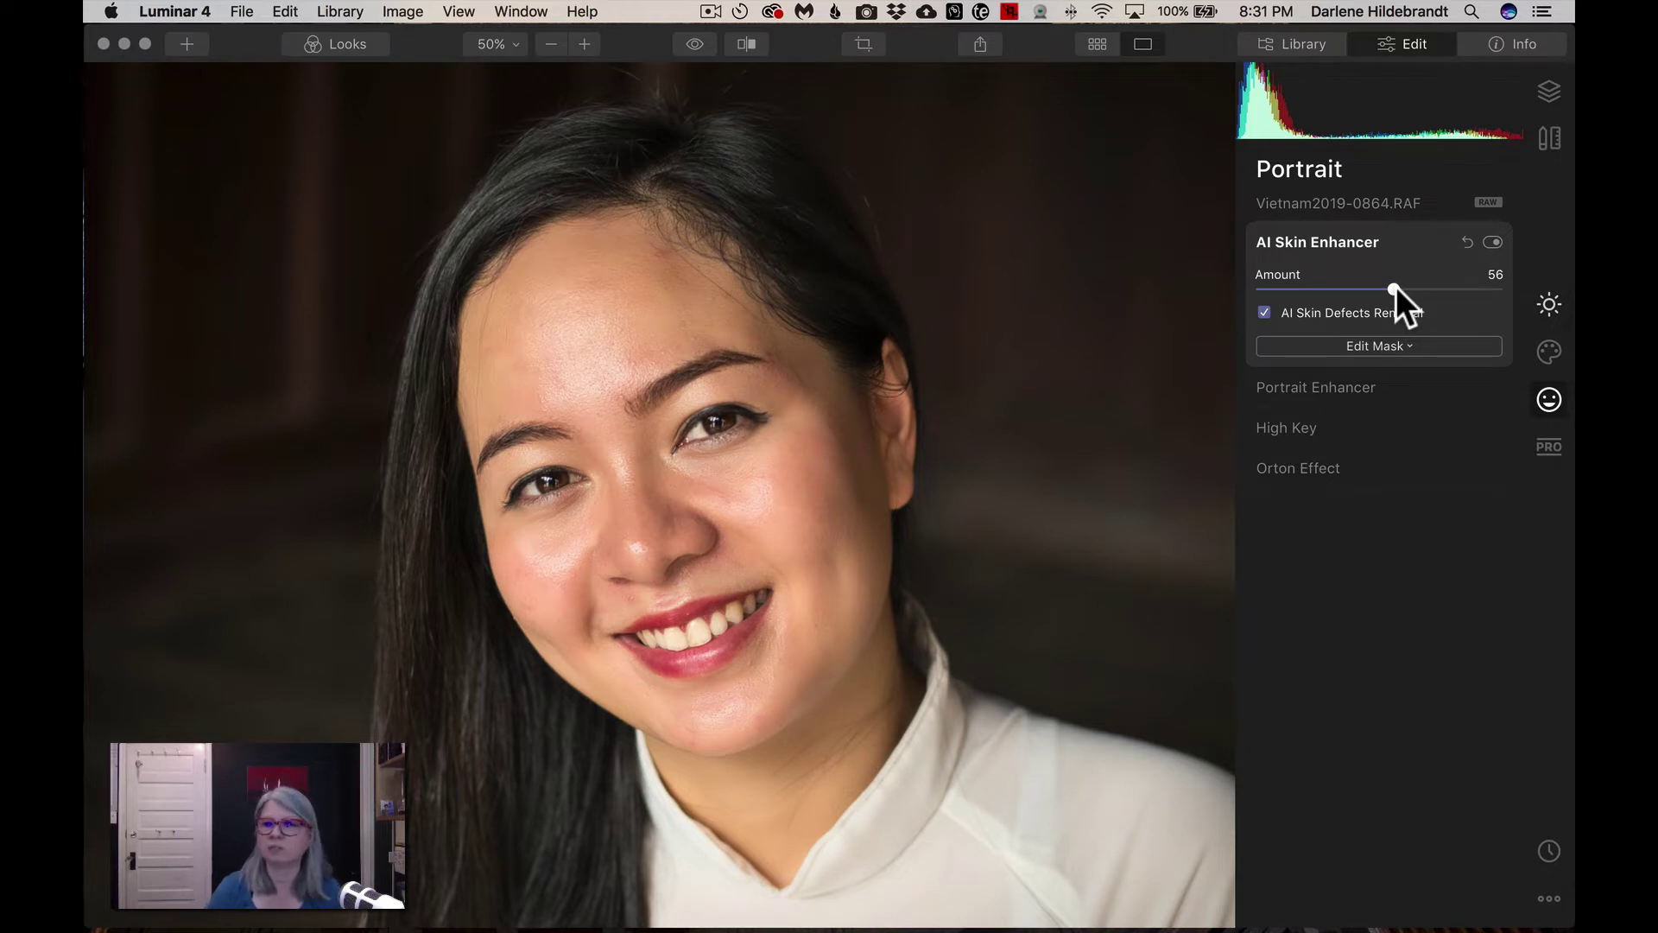
{"action": "left_click_drag", "start_coordinate": [1395, 287], "coordinate": [1405, 285]}
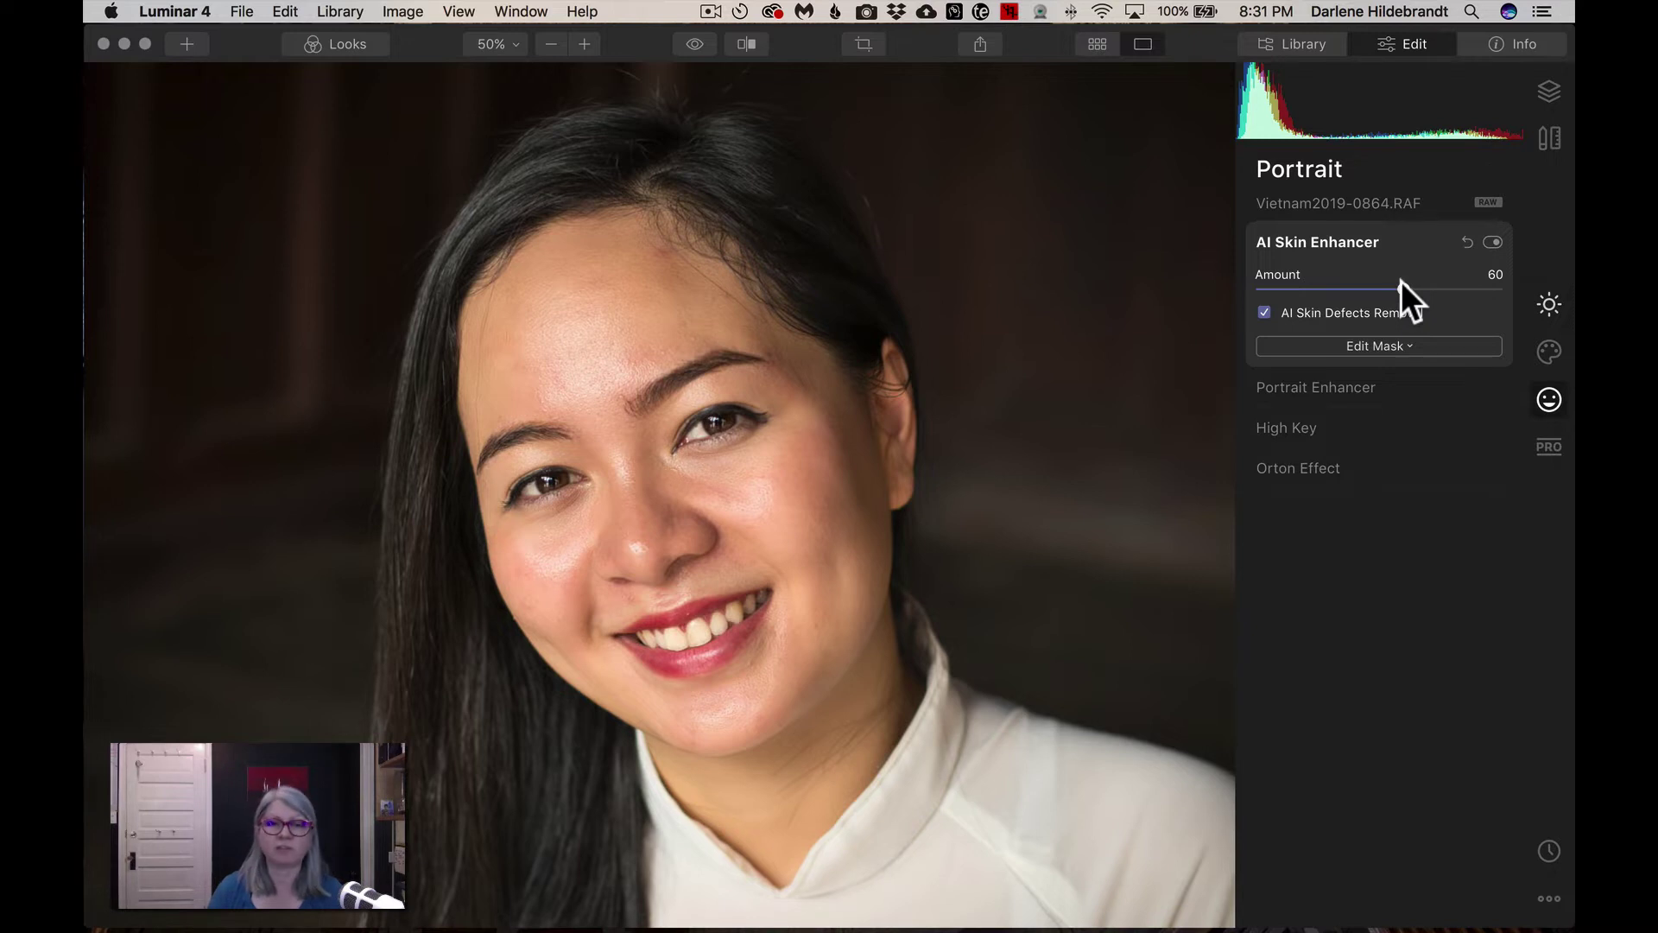
{"action": "left_click_drag", "start_coordinate": [1401, 282], "coordinate": [1376, 281]}
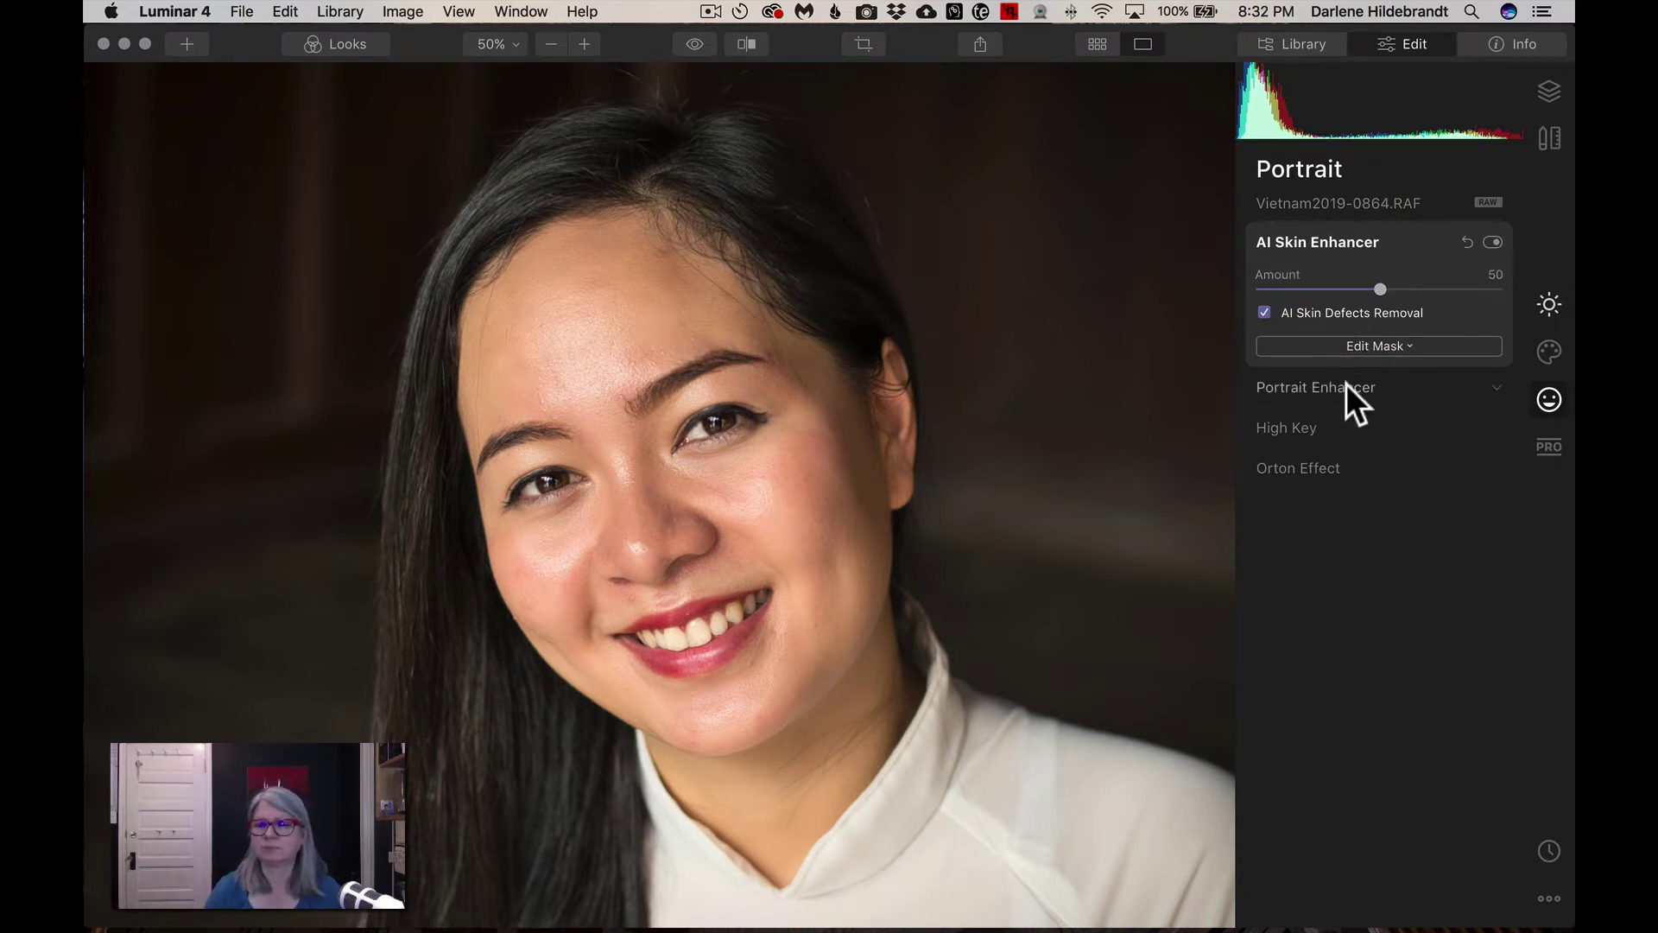
Step: Expand Portrait Enhancer and set Face Light to 22
{"action": "left_click", "coordinate": [1368, 381]}
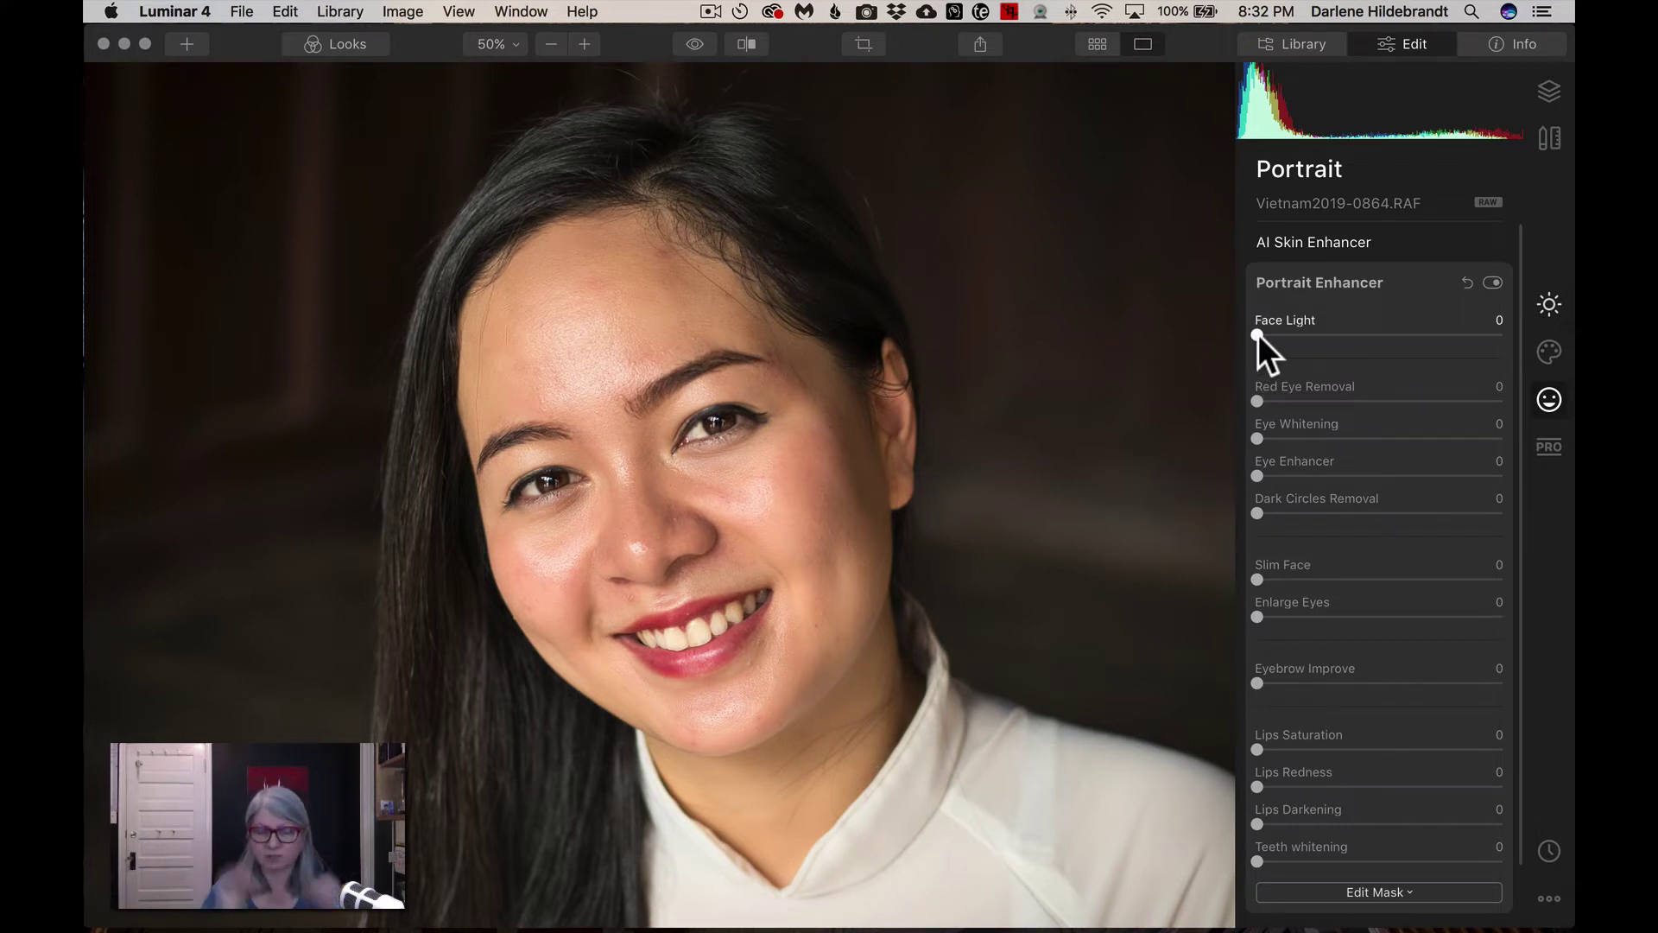
{"action": "left_click_drag", "start_coordinate": [1258, 334], "coordinate": [1306, 333]}
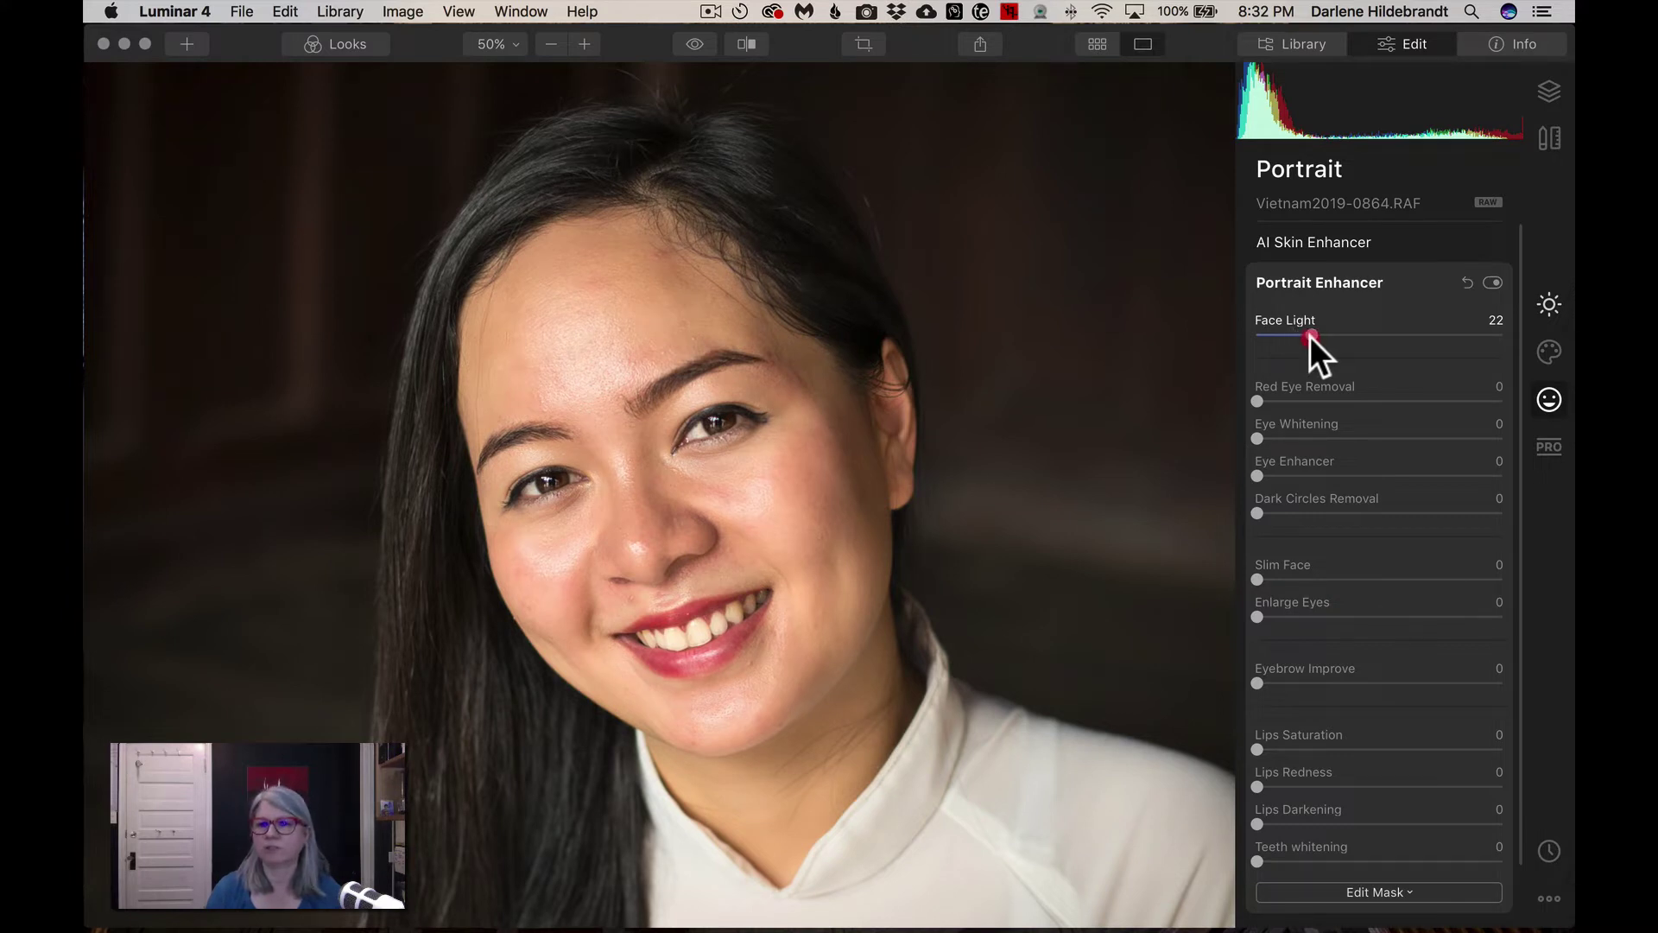
{"action": "left_click", "coordinate": [1309, 335]}
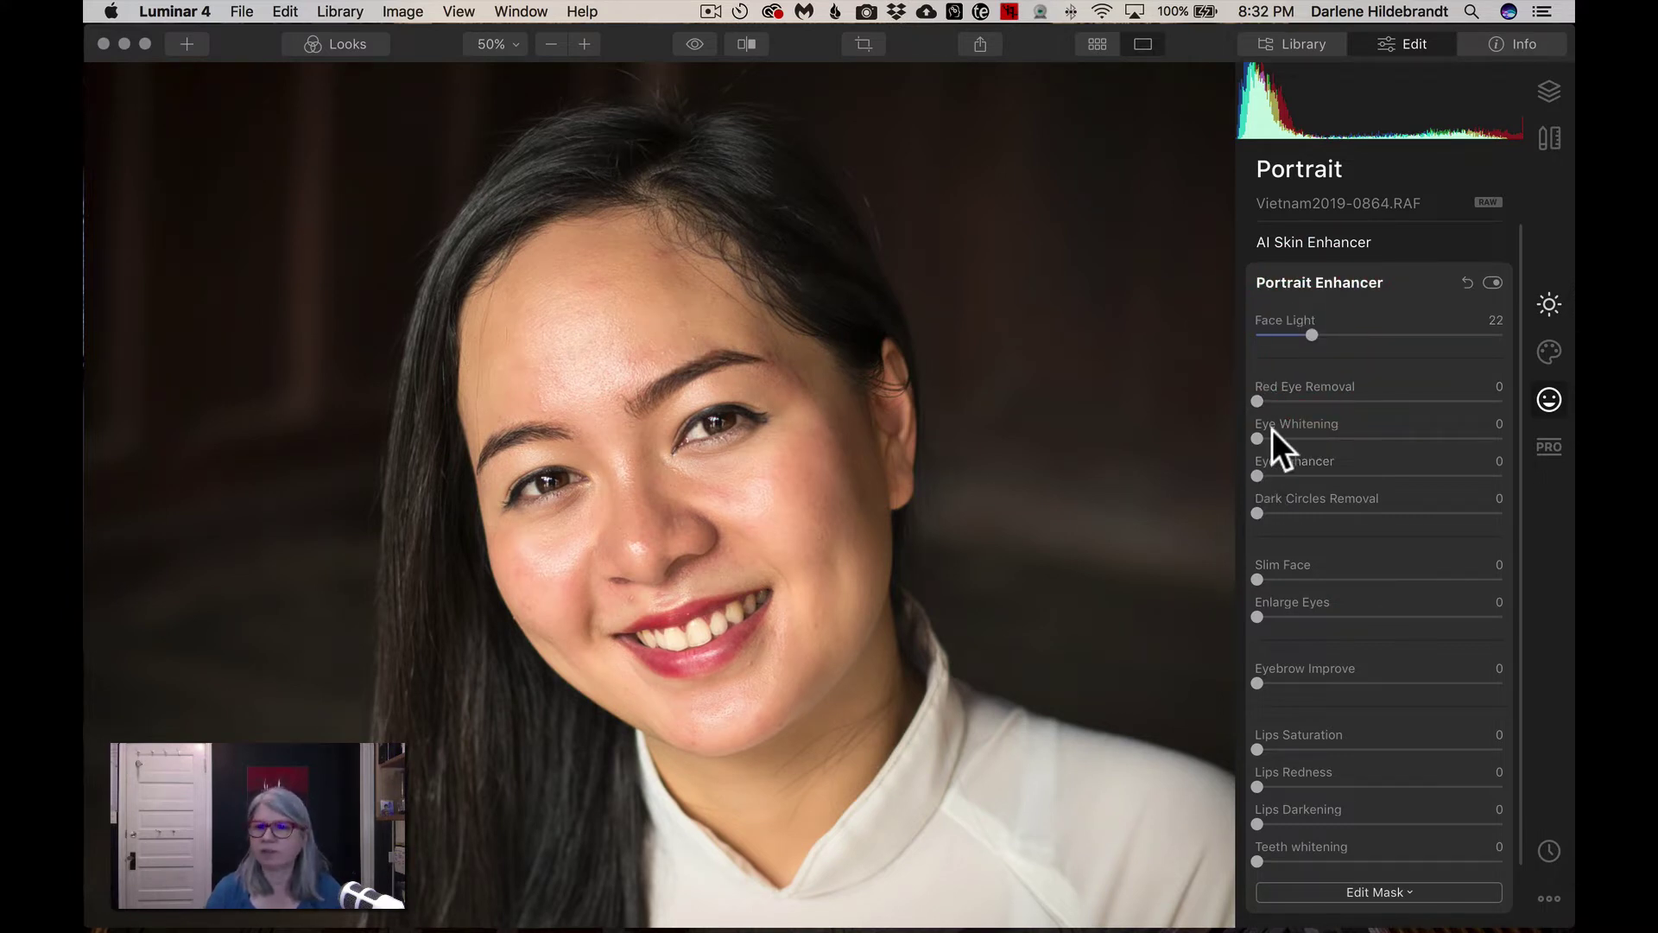
Step: Try Eye Whitening at 90, compare with the original, then settle it at 50
{"action": "left_click", "coordinate": [1476, 437]}
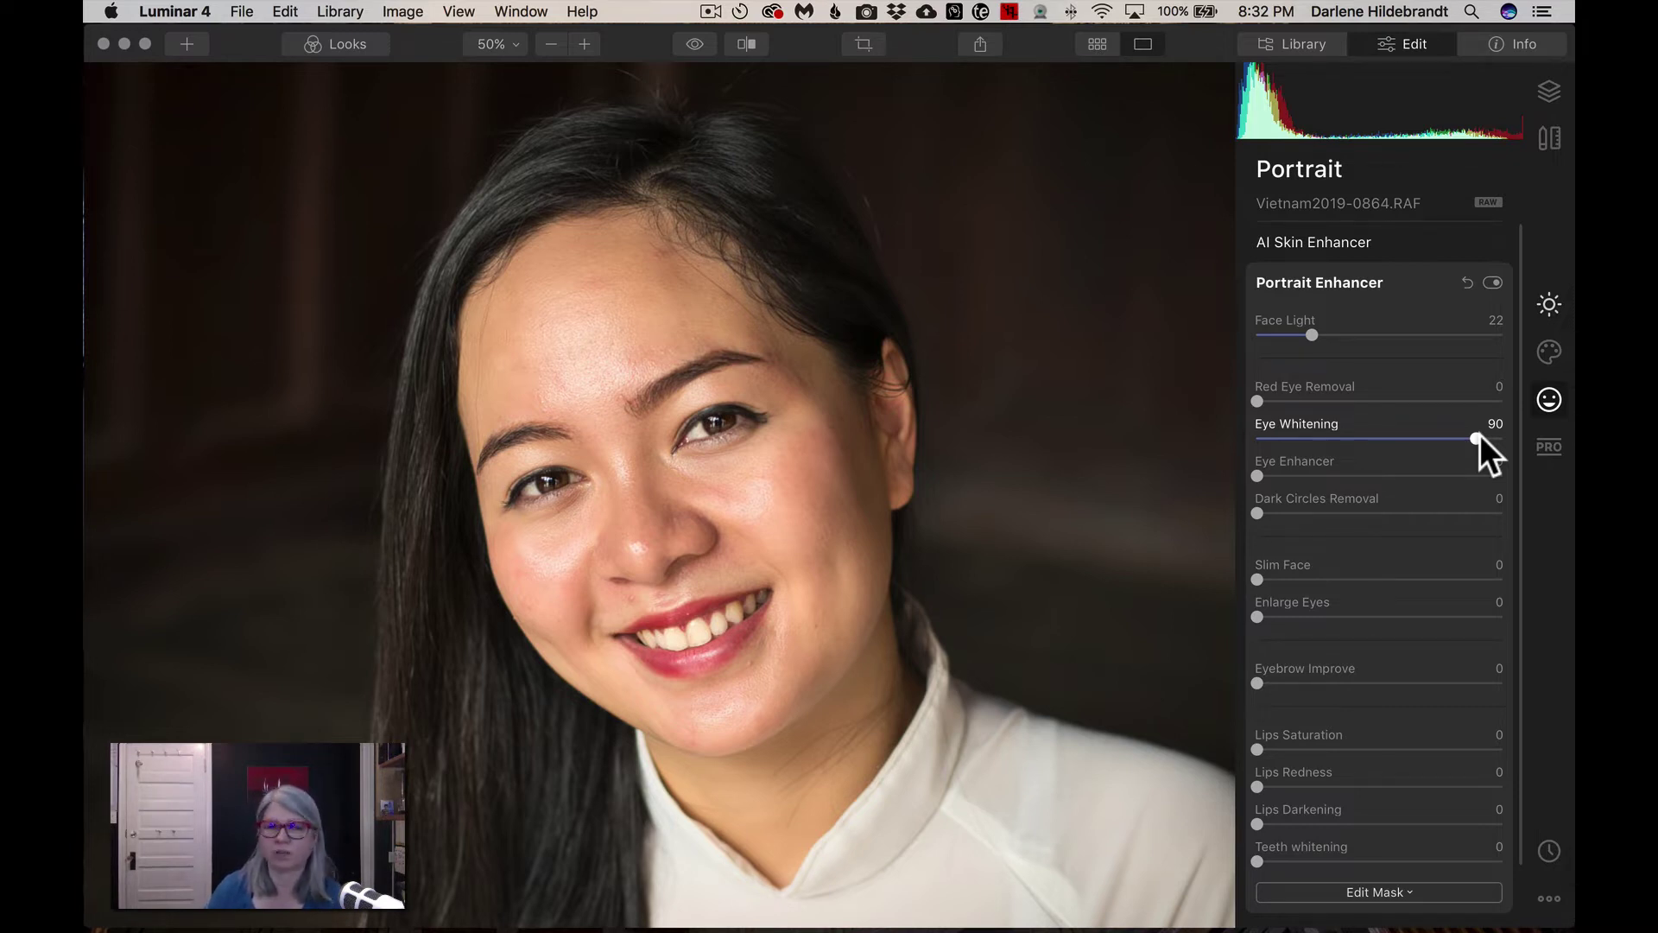
{"action": "key", "text": "backslash"}
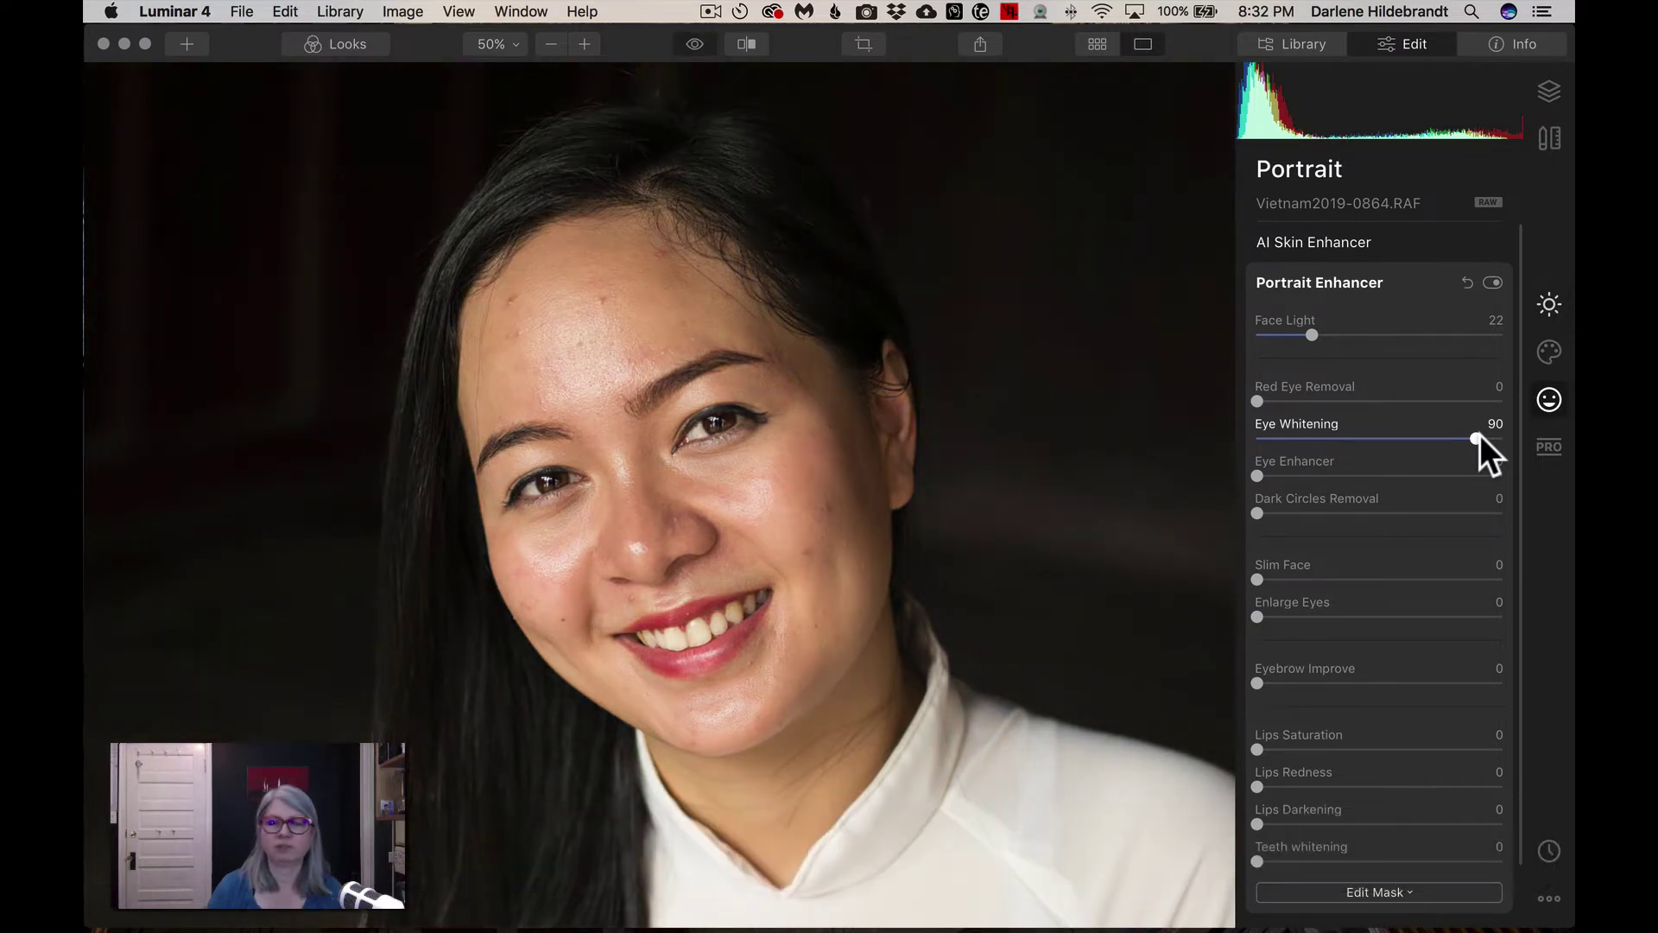
{"action": "key", "text": "backslash"}
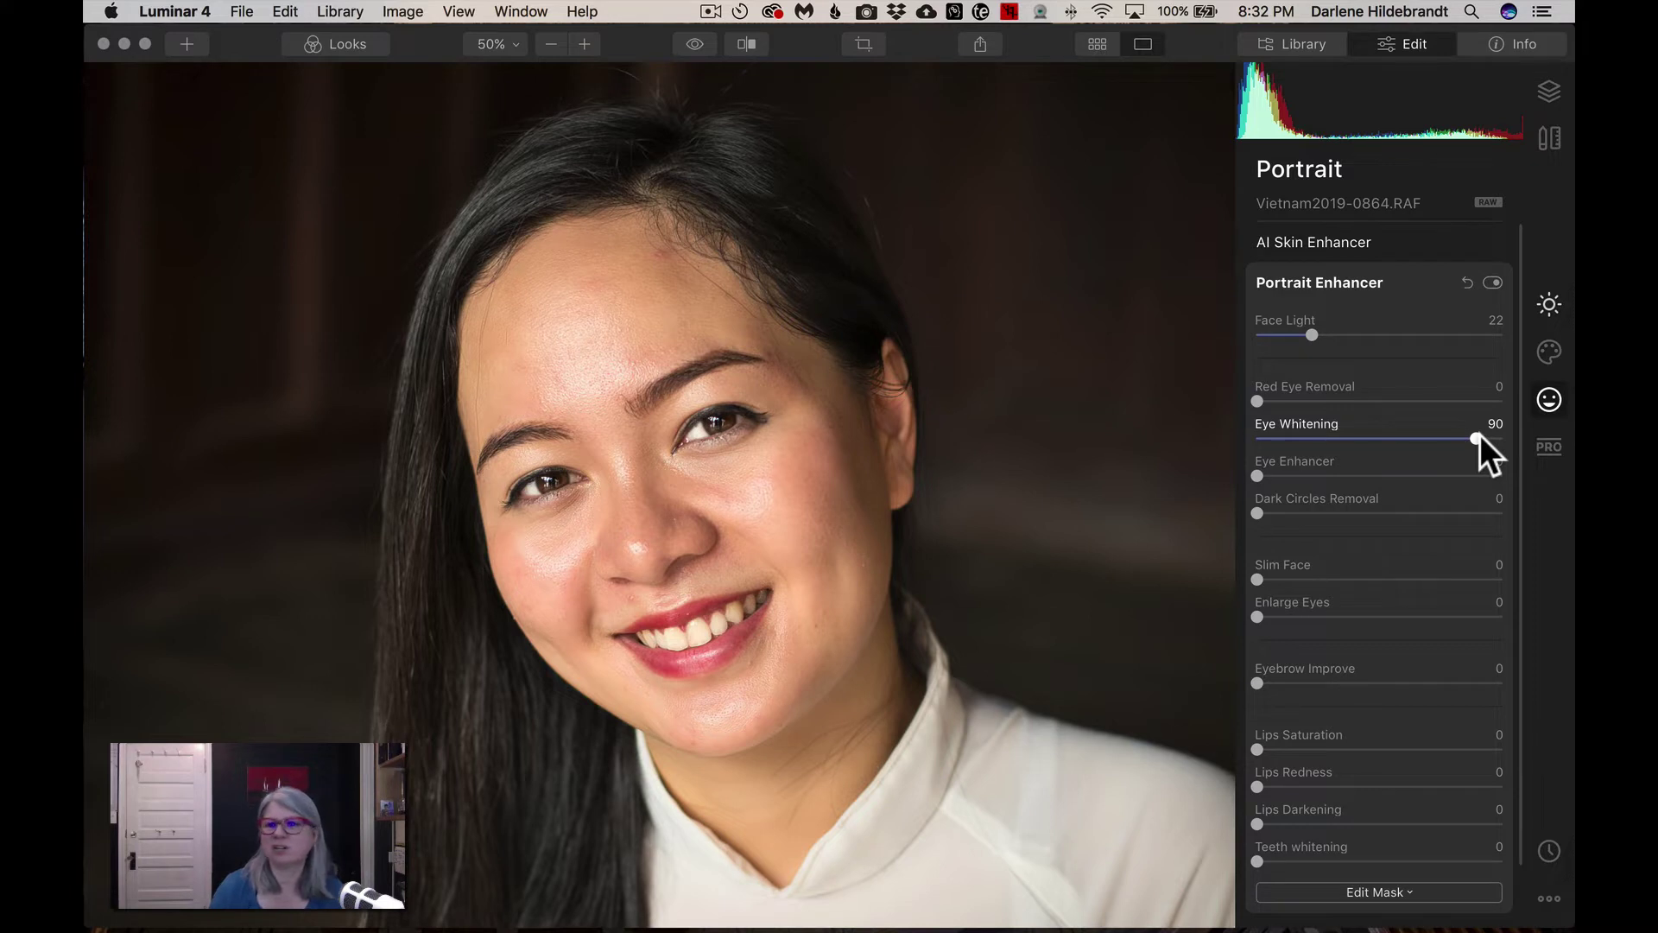
{"action": "double_click", "coordinate": [1380, 437]}
{"action": "left_click", "coordinate": [1378, 436]}
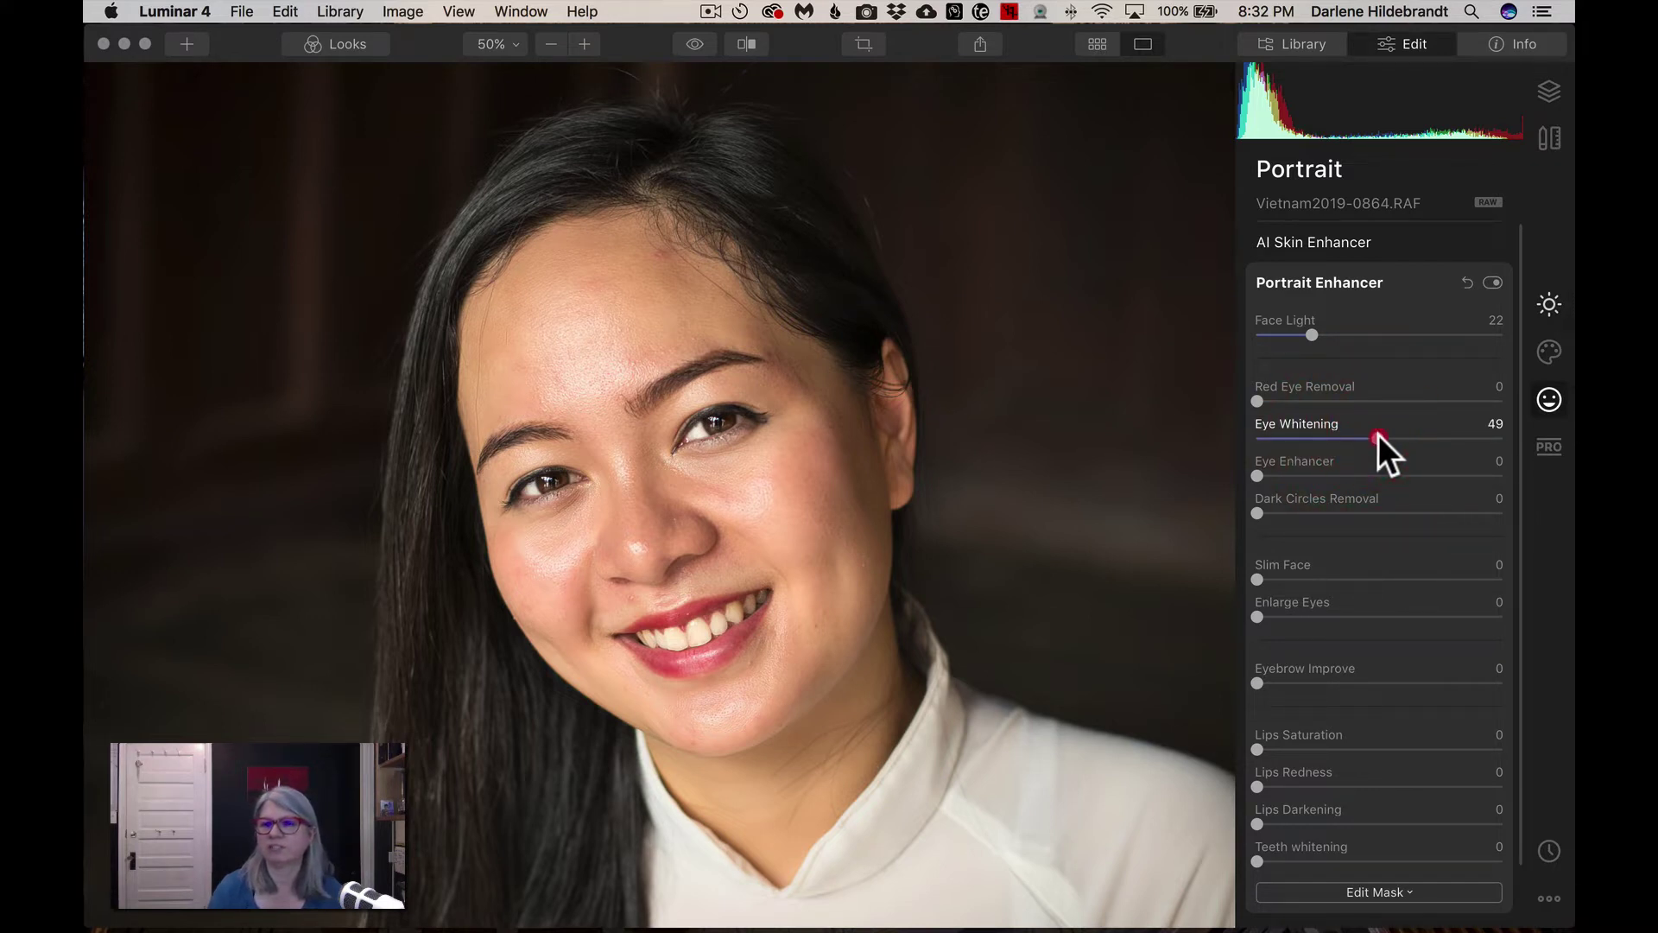
{"action": "double_click", "coordinate": [1380, 436]}
{"action": "left_click", "coordinate": [1380, 436]}
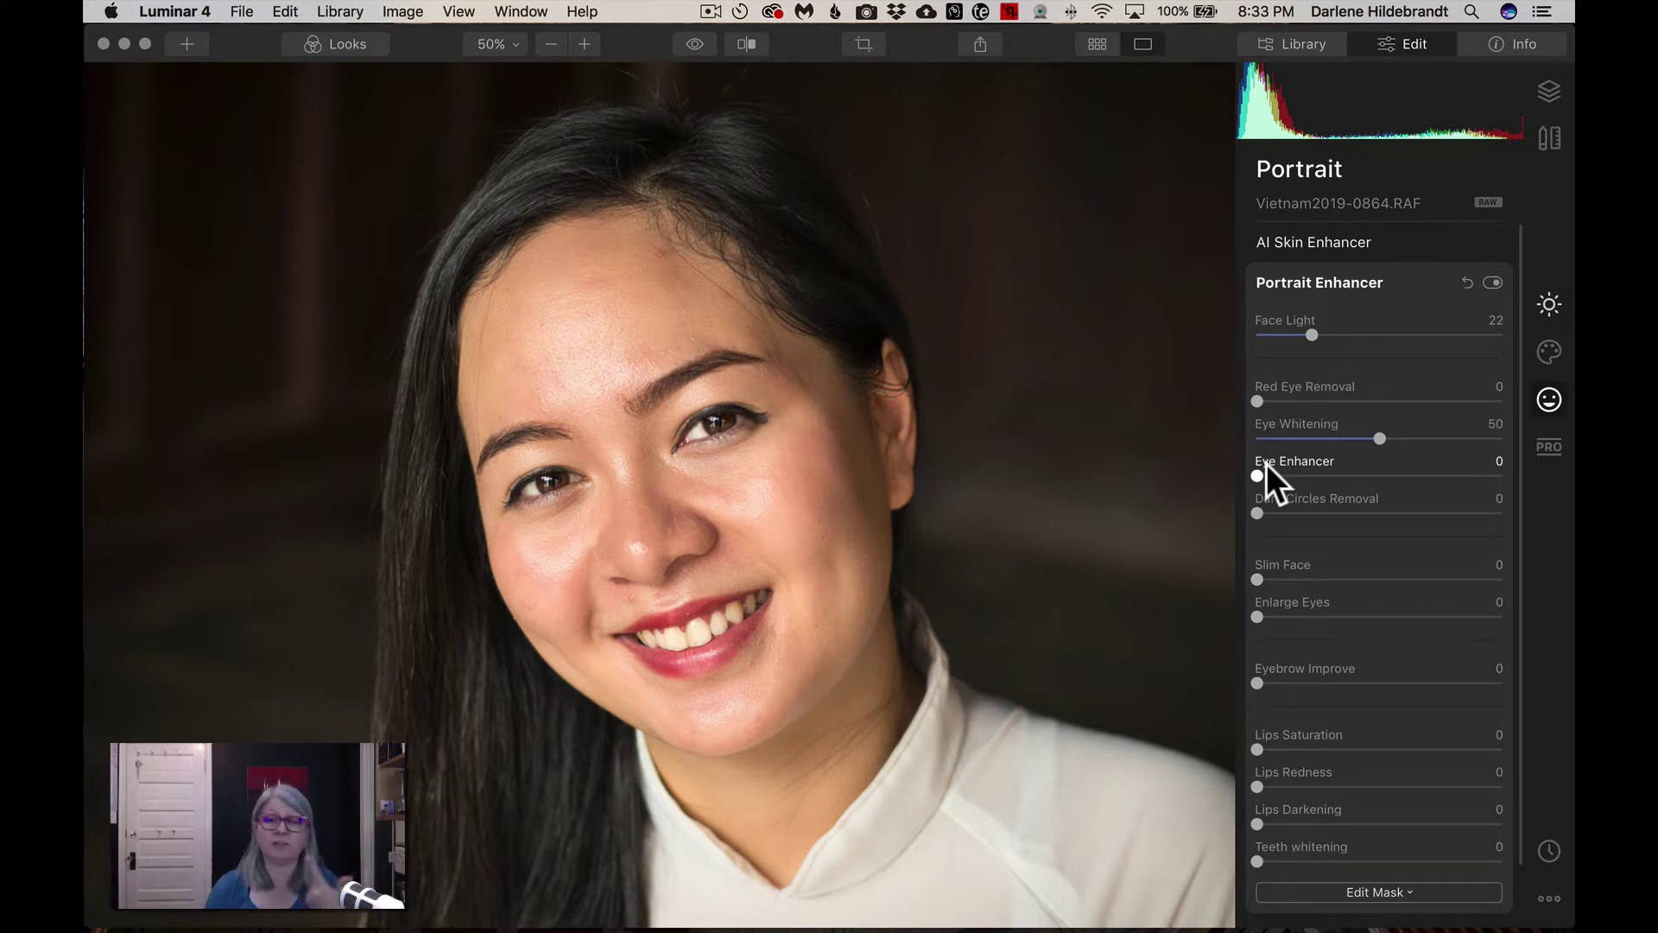
Step: Set Eye Enhancer to 26 and Dark Circles Removal to 82, then compare with the original
{"action": "left_click", "coordinate": [1316, 474]}
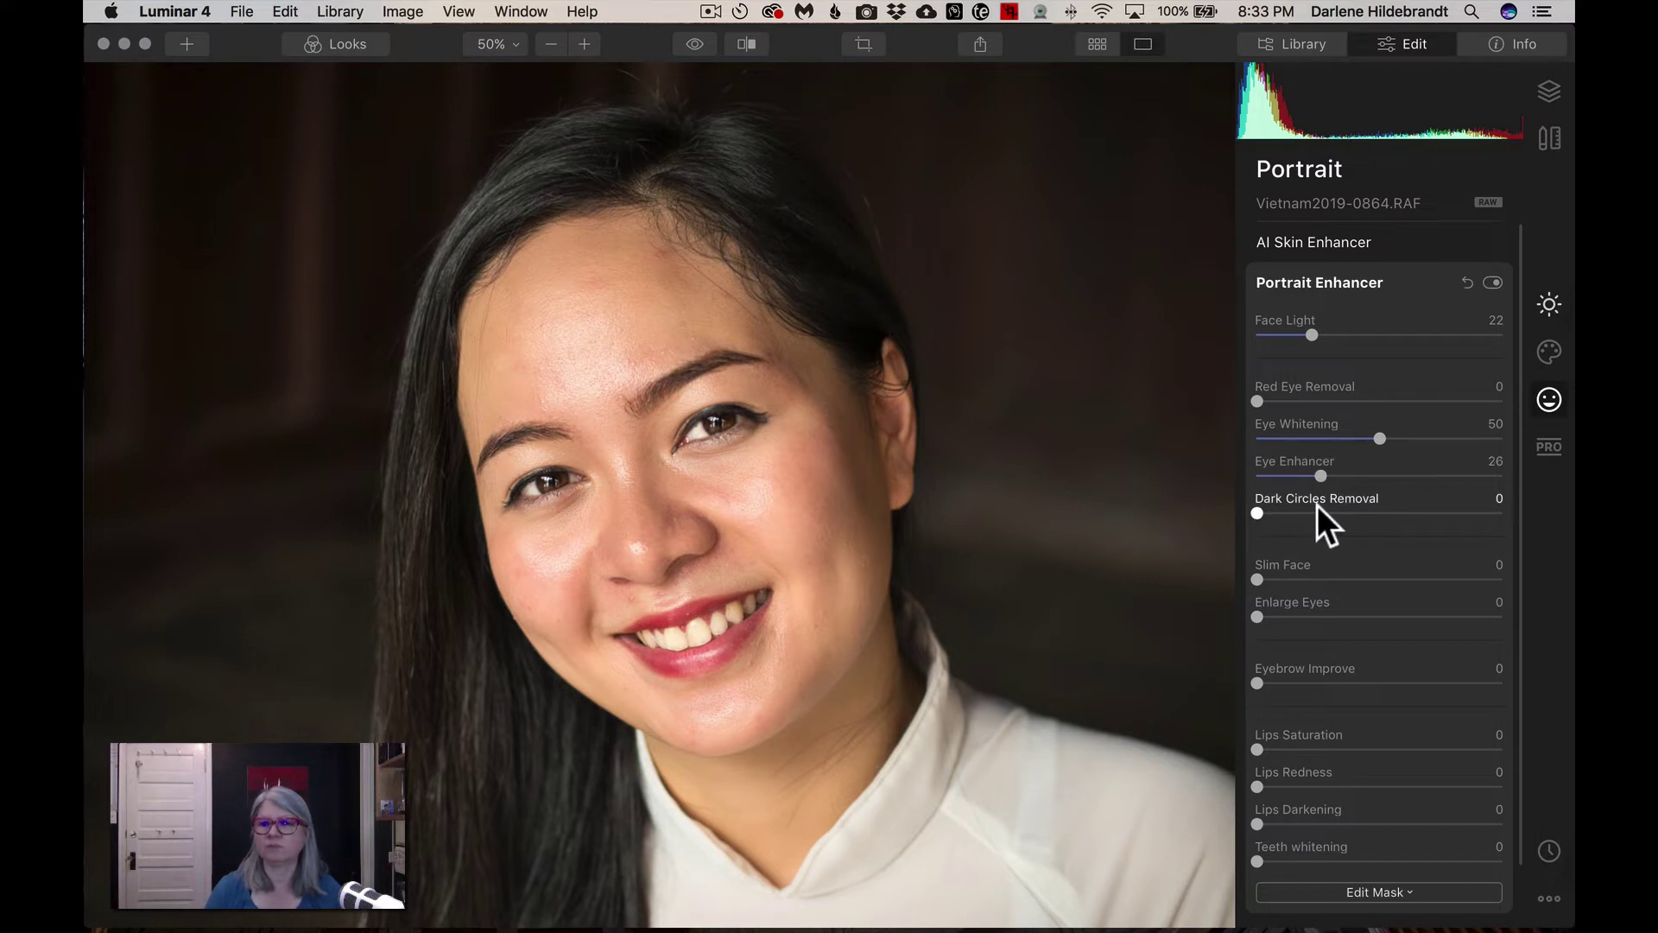
{"action": "left_click", "coordinate": [1459, 510]}
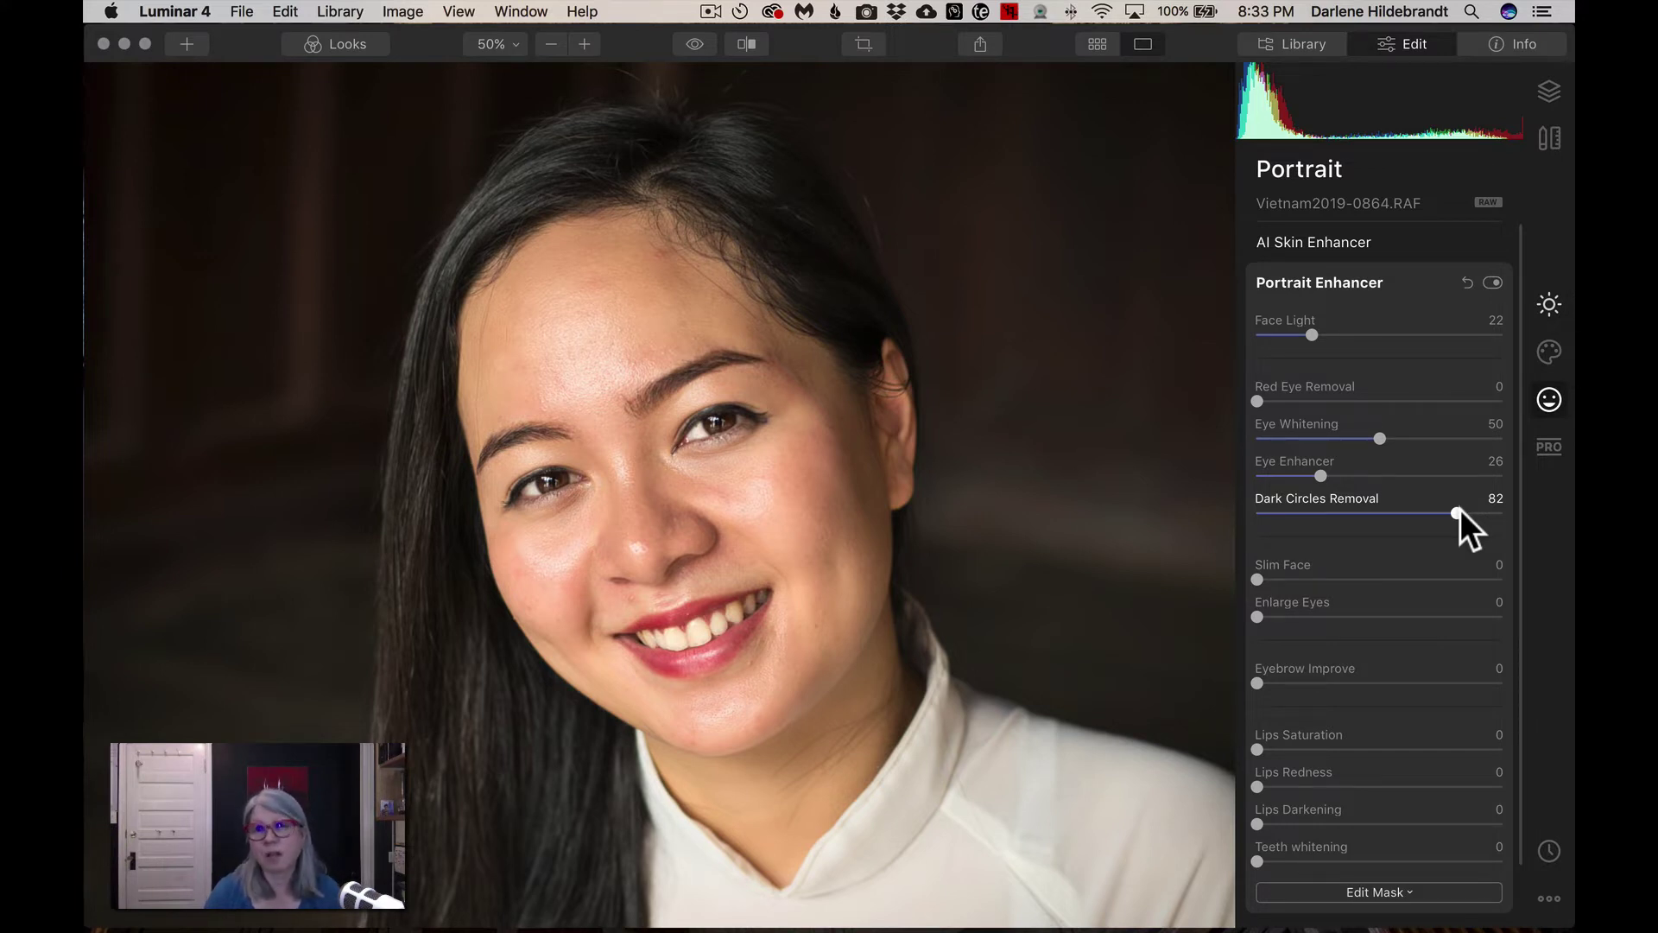
{"action": "key", "text": "backslash"}
{"action": "key", "text": "backslash"}
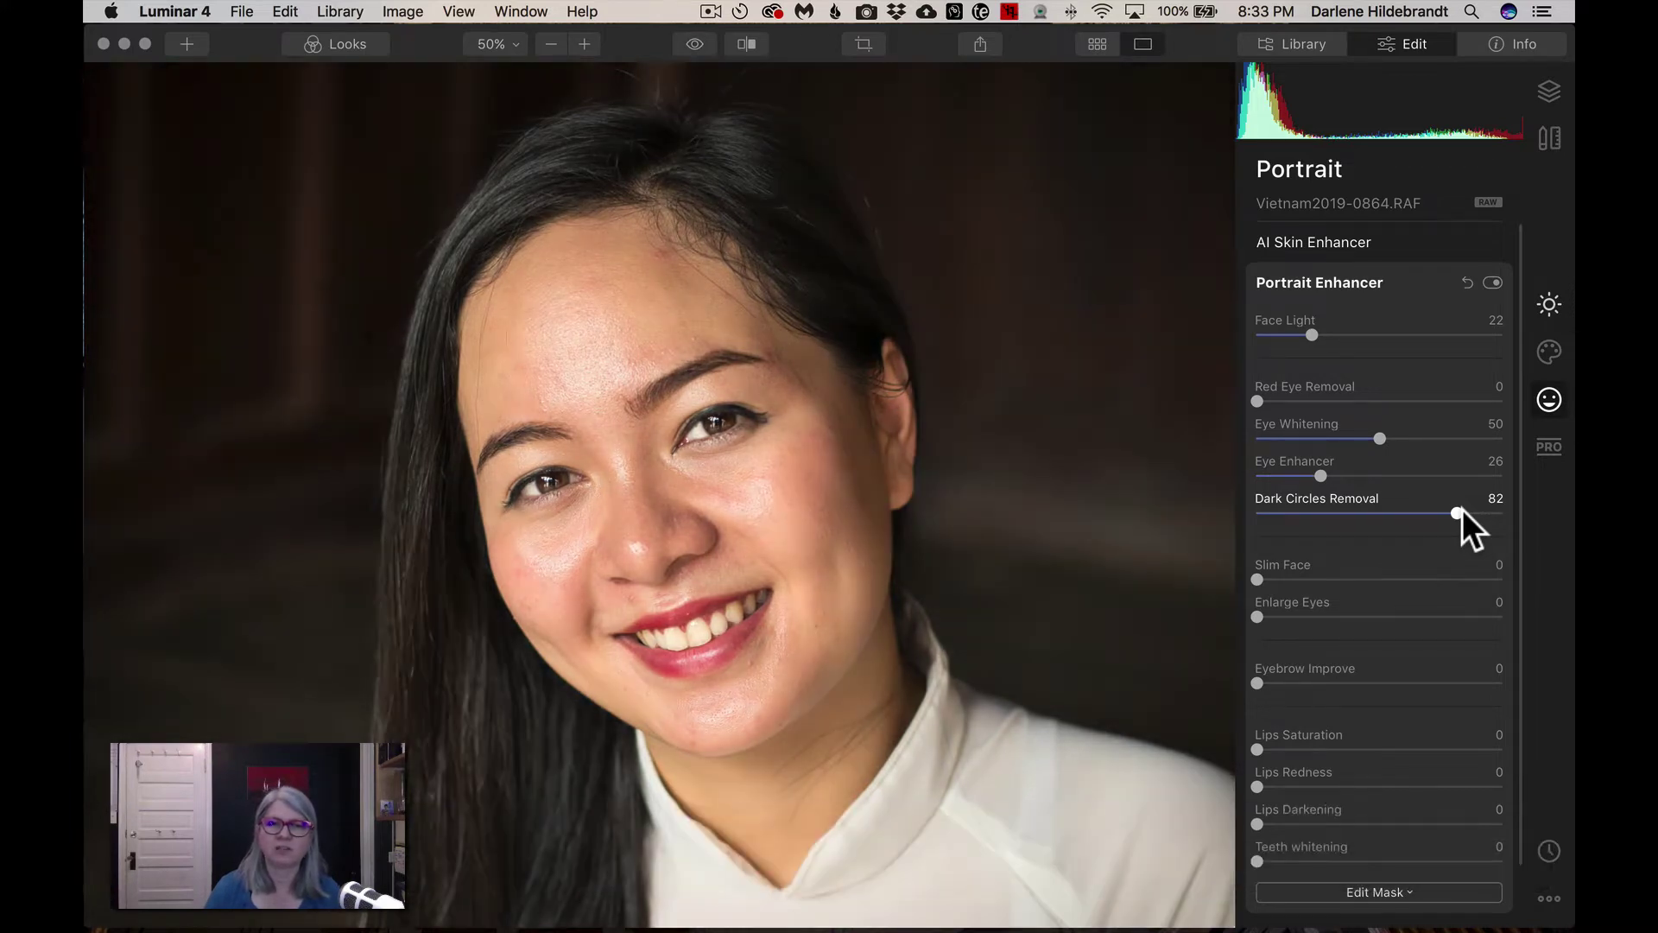
Step: Lower Dark Circles Removal from 82 to 25
{"action": "left_click", "coordinate": [1321, 509]}
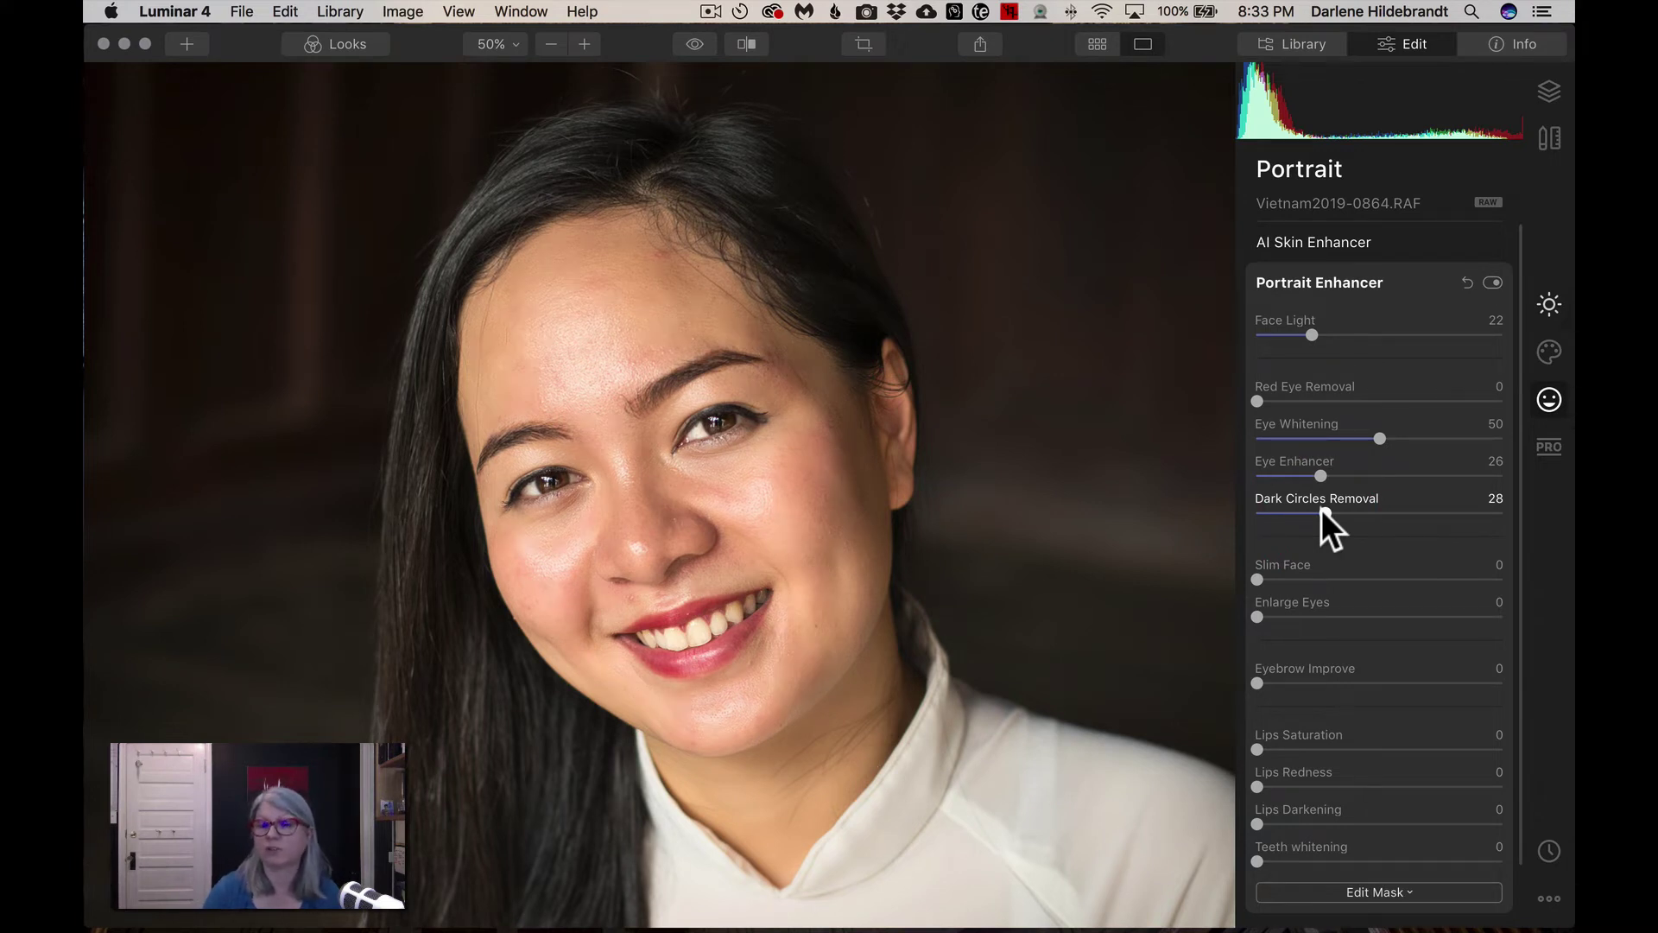
{"action": "scroll", "coordinate": [1321, 509], "scroll_direction": "down", "scroll_amount": 1}
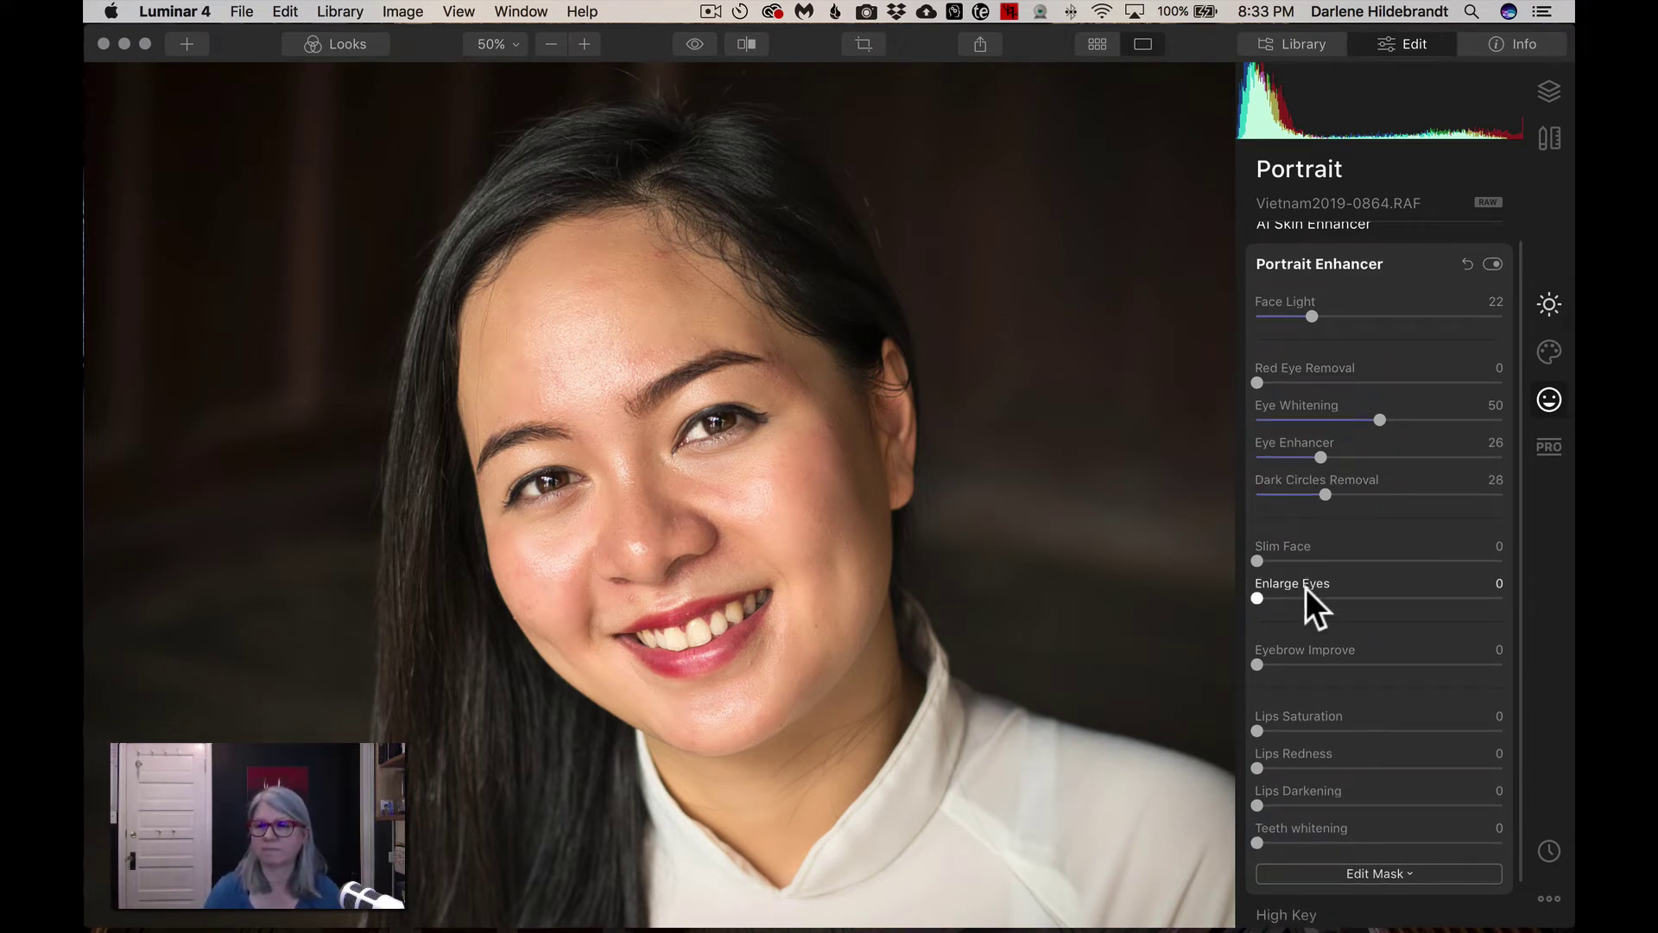
{"action": "left_click", "coordinate": [1321, 485]}
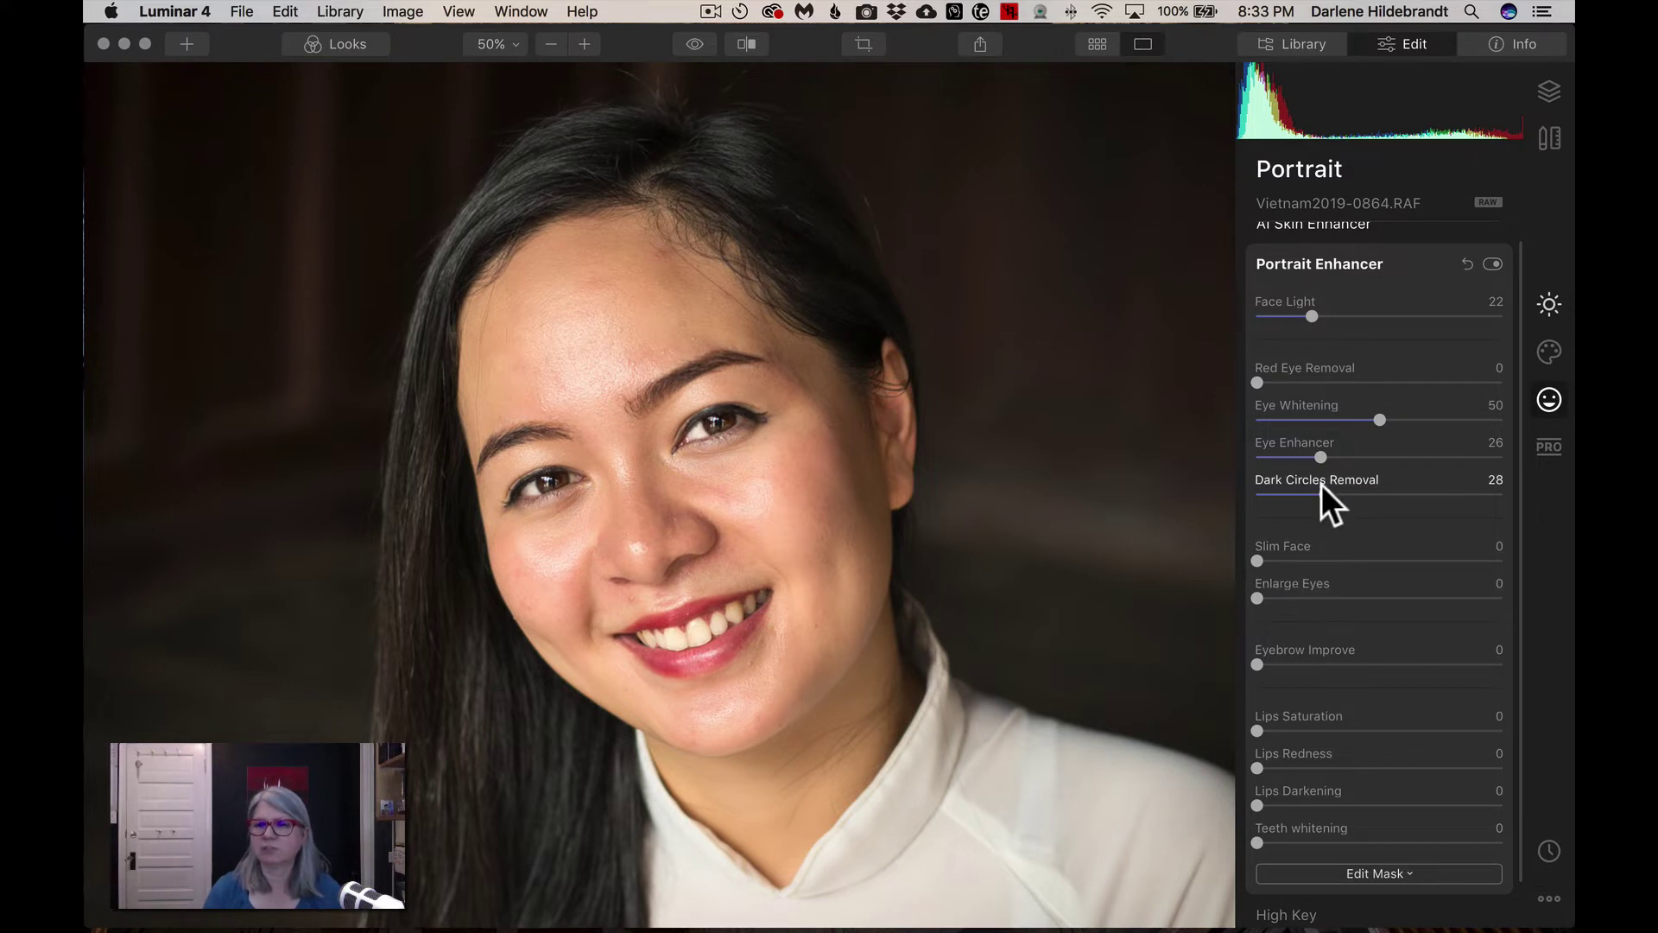
{"action": "left_click_drag", "start_coordinate": [1316, 488], "coordinate": [1314, 489]}
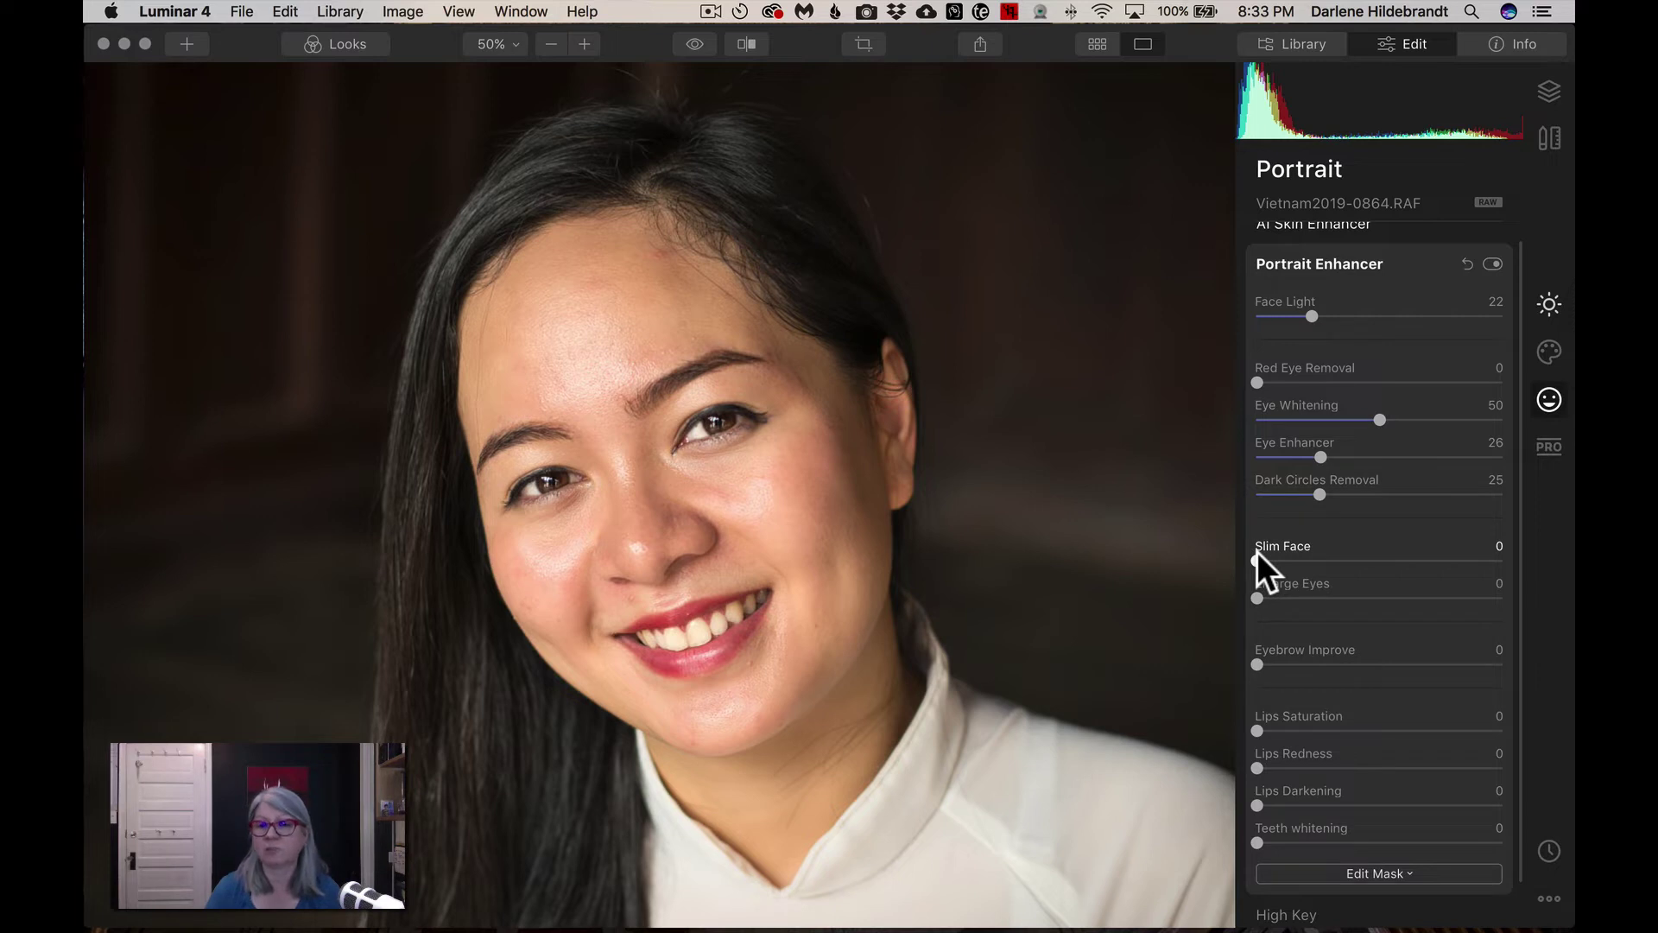
Step: Set Enlarge Eyes to 30 and Slim Face to 84
{"action": "left_click", "coordinate": [1305, 593]}
{"action": "left_click_drag", "start_coordinate": [1305, 593], "coordinate": [1326, 590]}
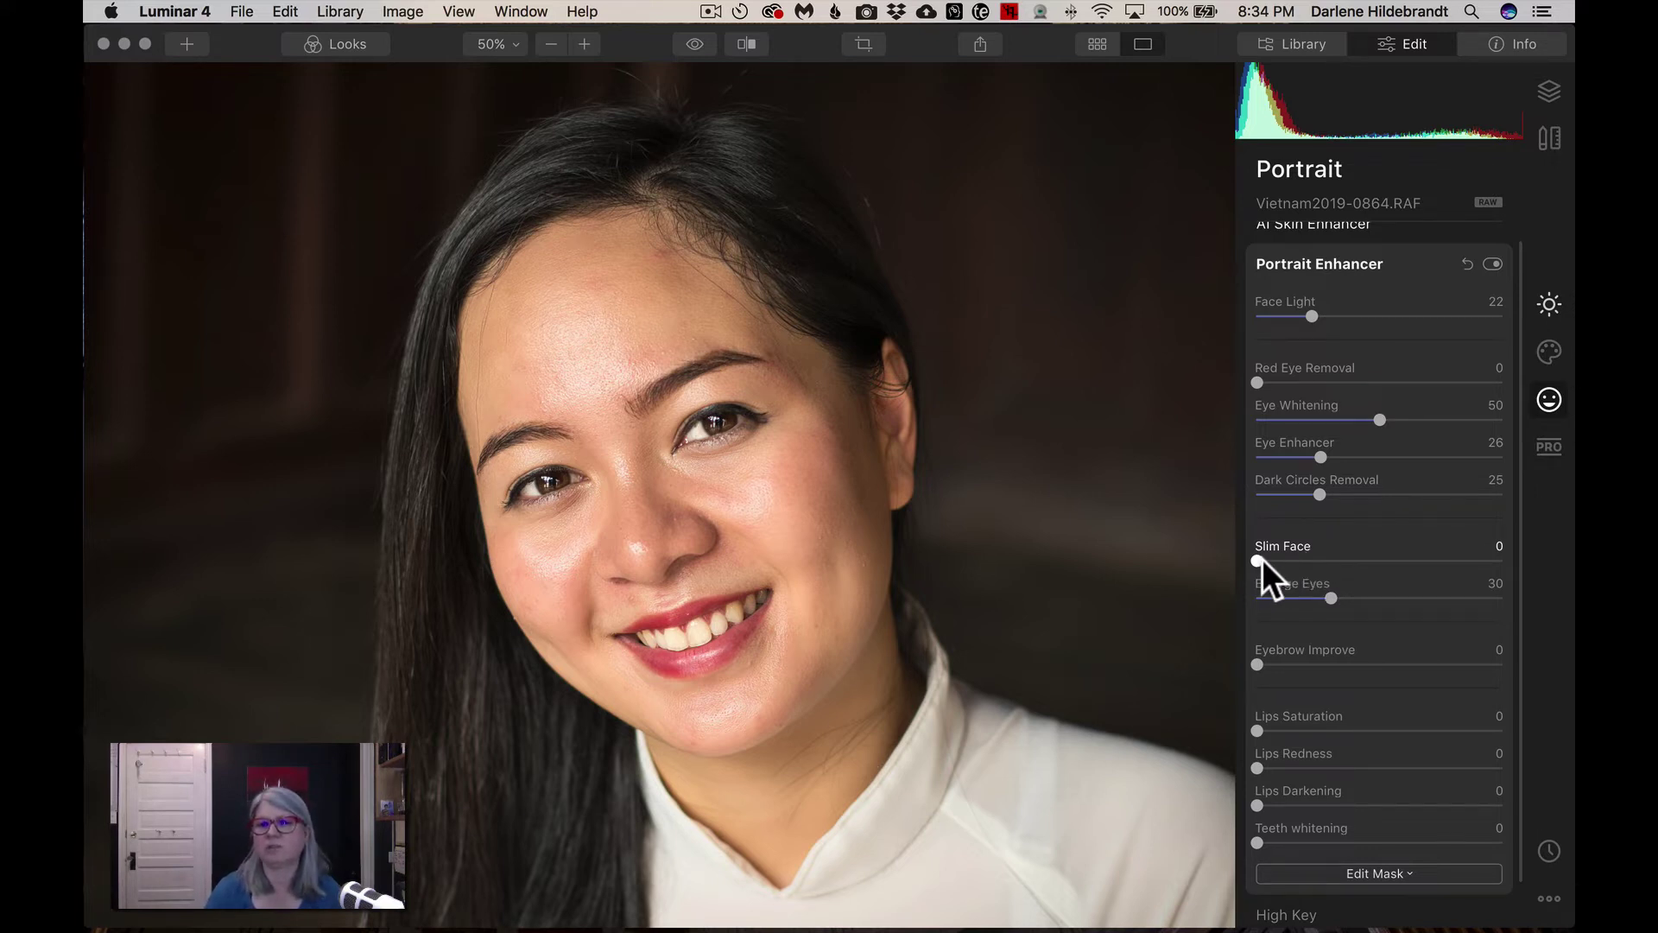
{"action": "left_click", "coordinate": [1309, 559]}
{"action": "left_click_drag", "start_coordinate": [1309, 559], "coordinate": [1462, 557]}
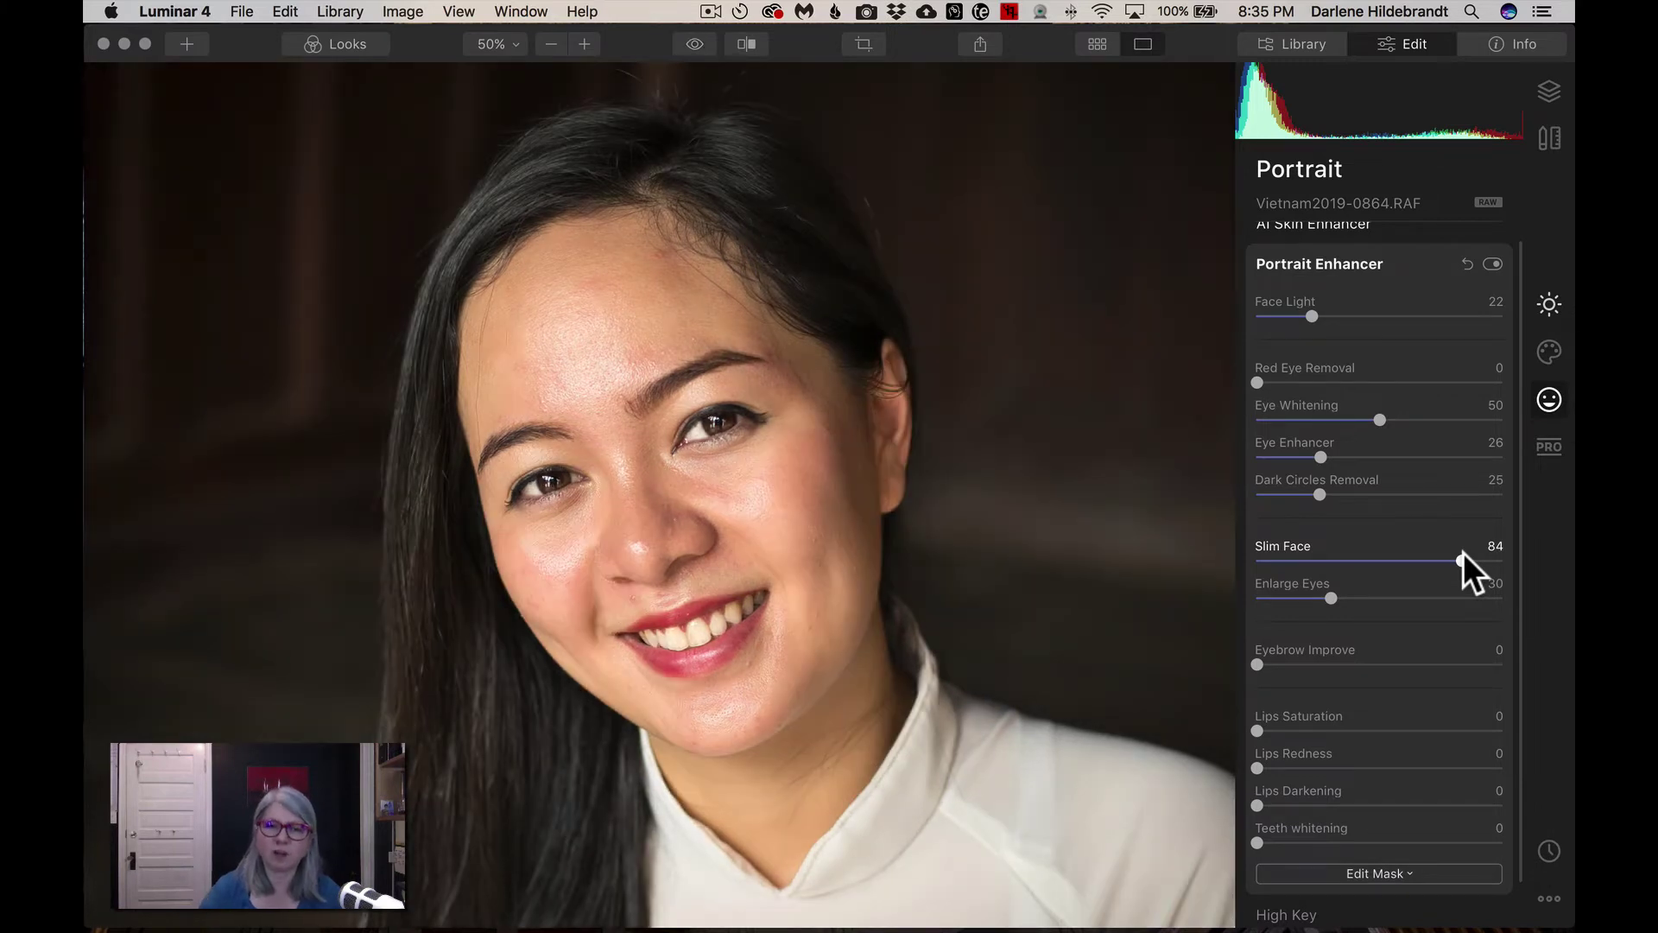
Step: Dial Slim Face back from 84 to 17
{"action": "left_click", "coordinate": [1299, 559]}
{"action": "left_click", "coordinate": [1295, 557]}
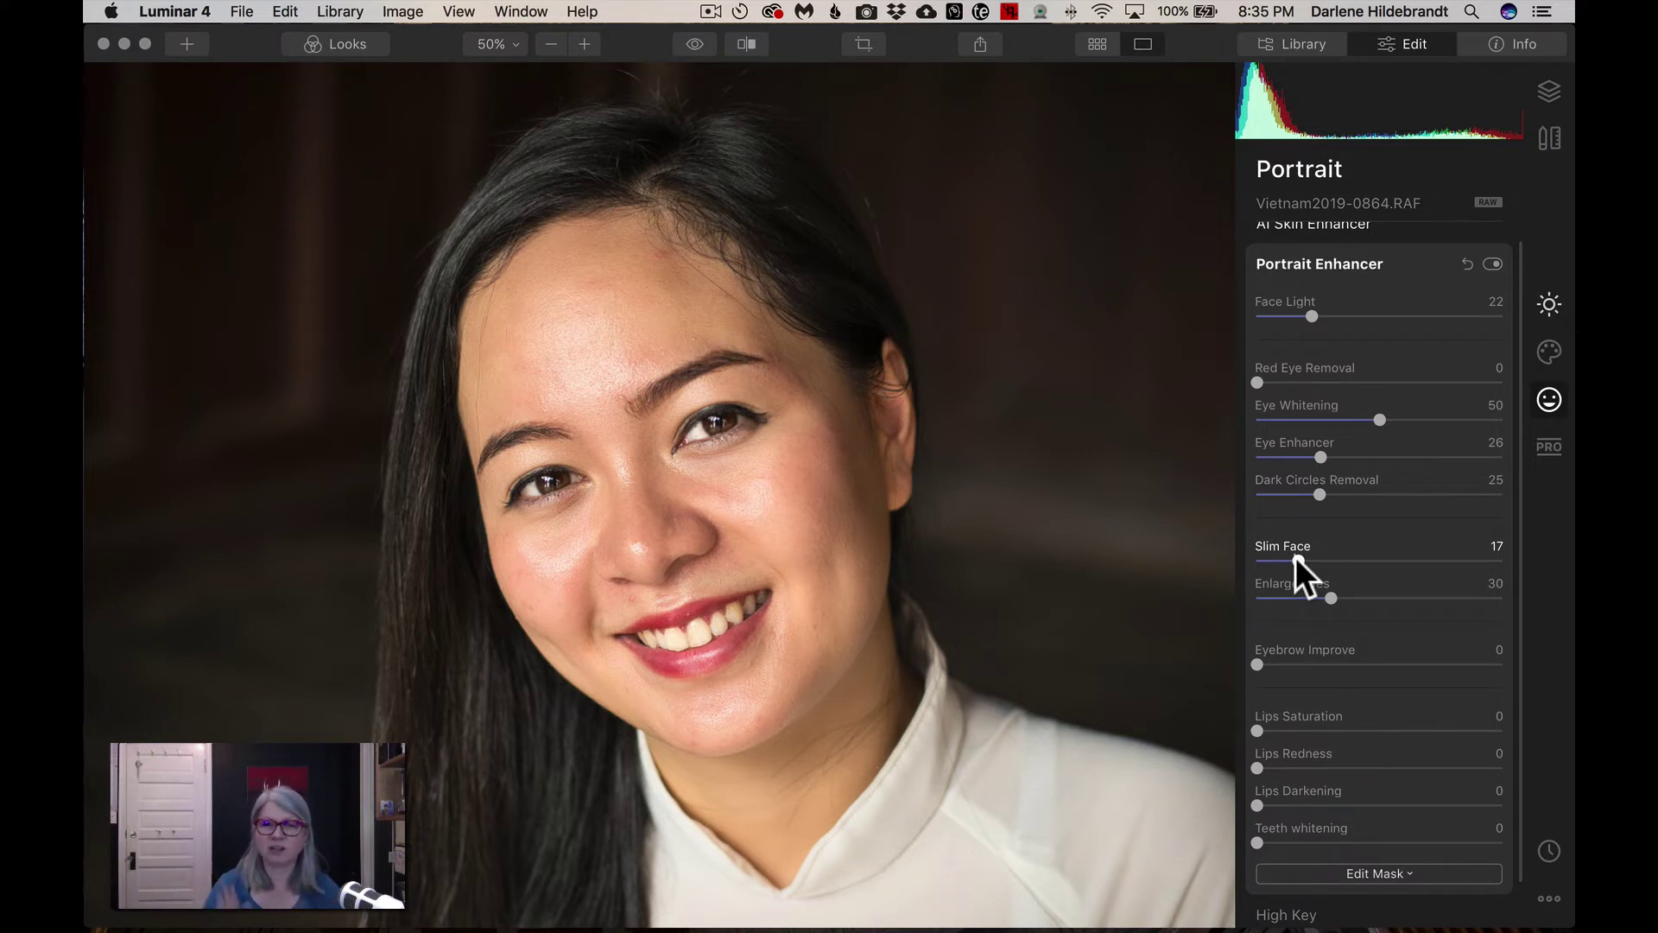
{"action": "scroll", "coordinate": [1295, 557], "scroll_direction": "down", "scroll_amount": 3}
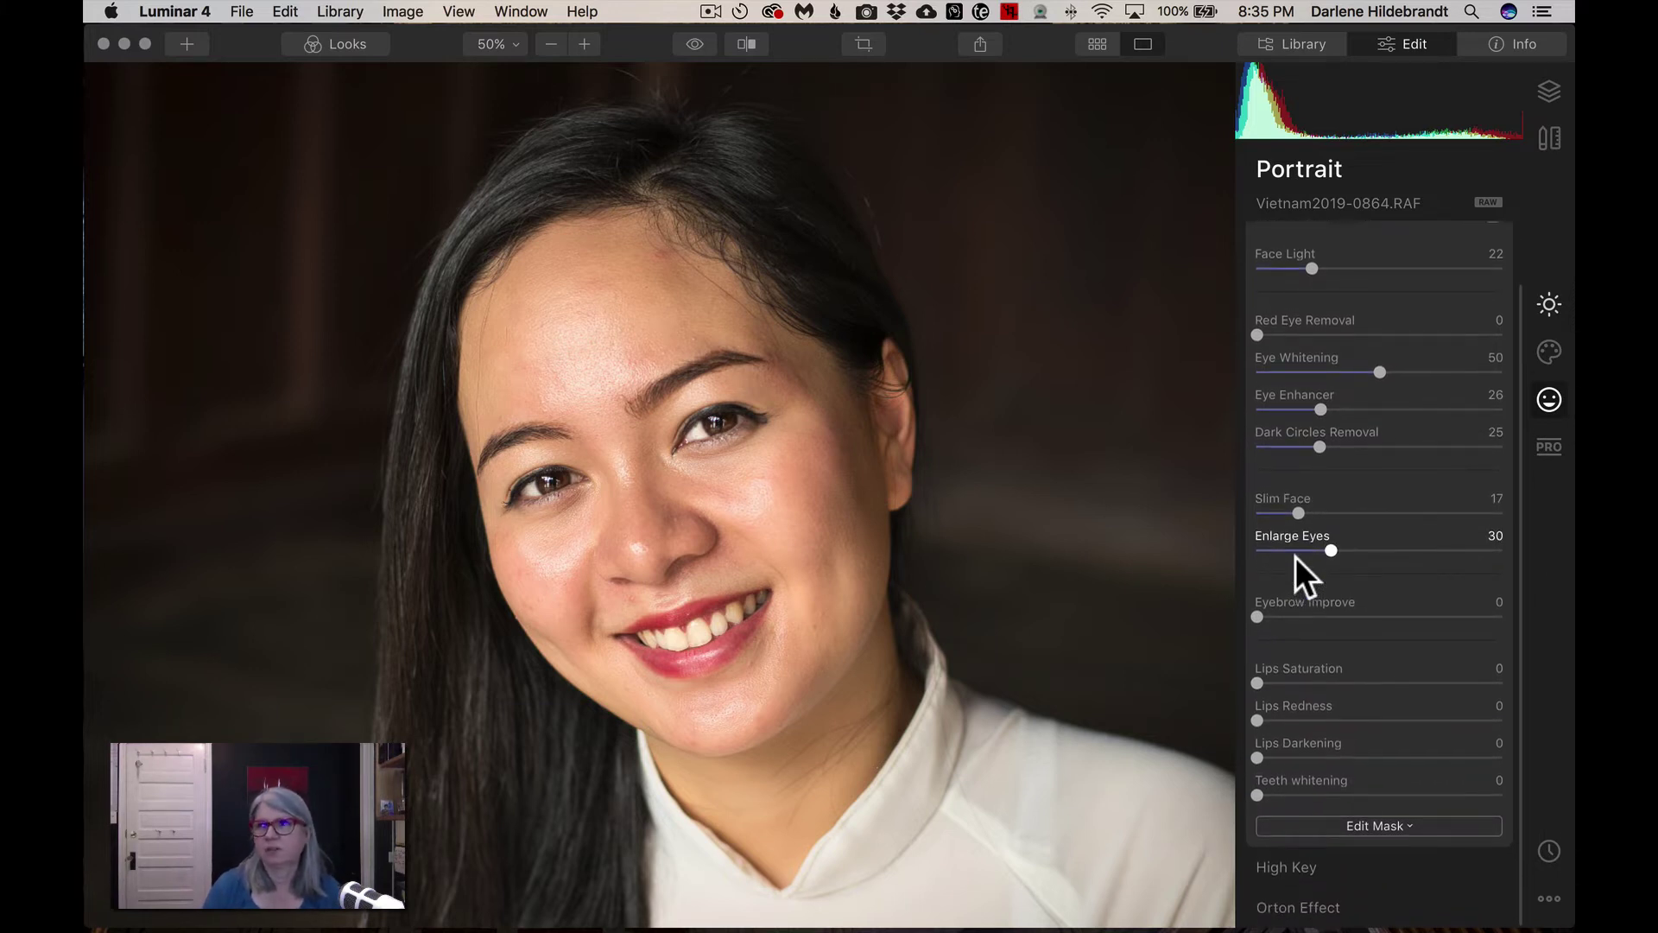
Step: Set Eyebrow Improve 11, Teeth Whitening 51, Lips Darkening 23, Lips Redness 6, Lips Saturation 6
{"action": "left_click", "coordinate": [1281, 614]}
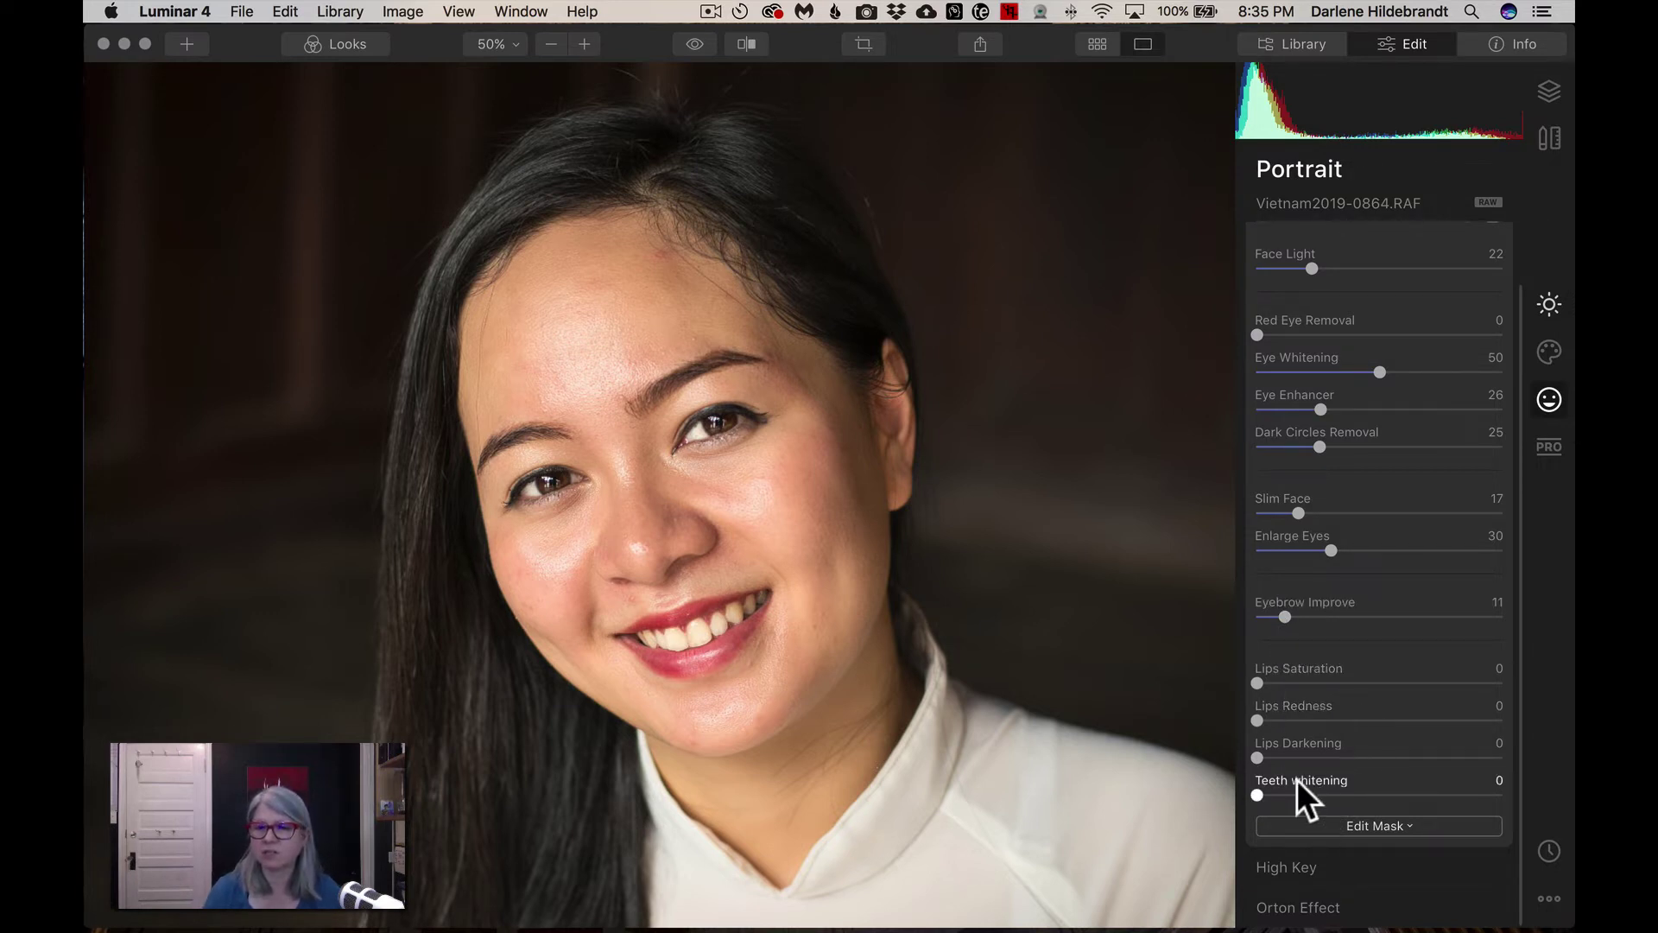
{"action": "left_click", "coordinate": [1383, 795]}
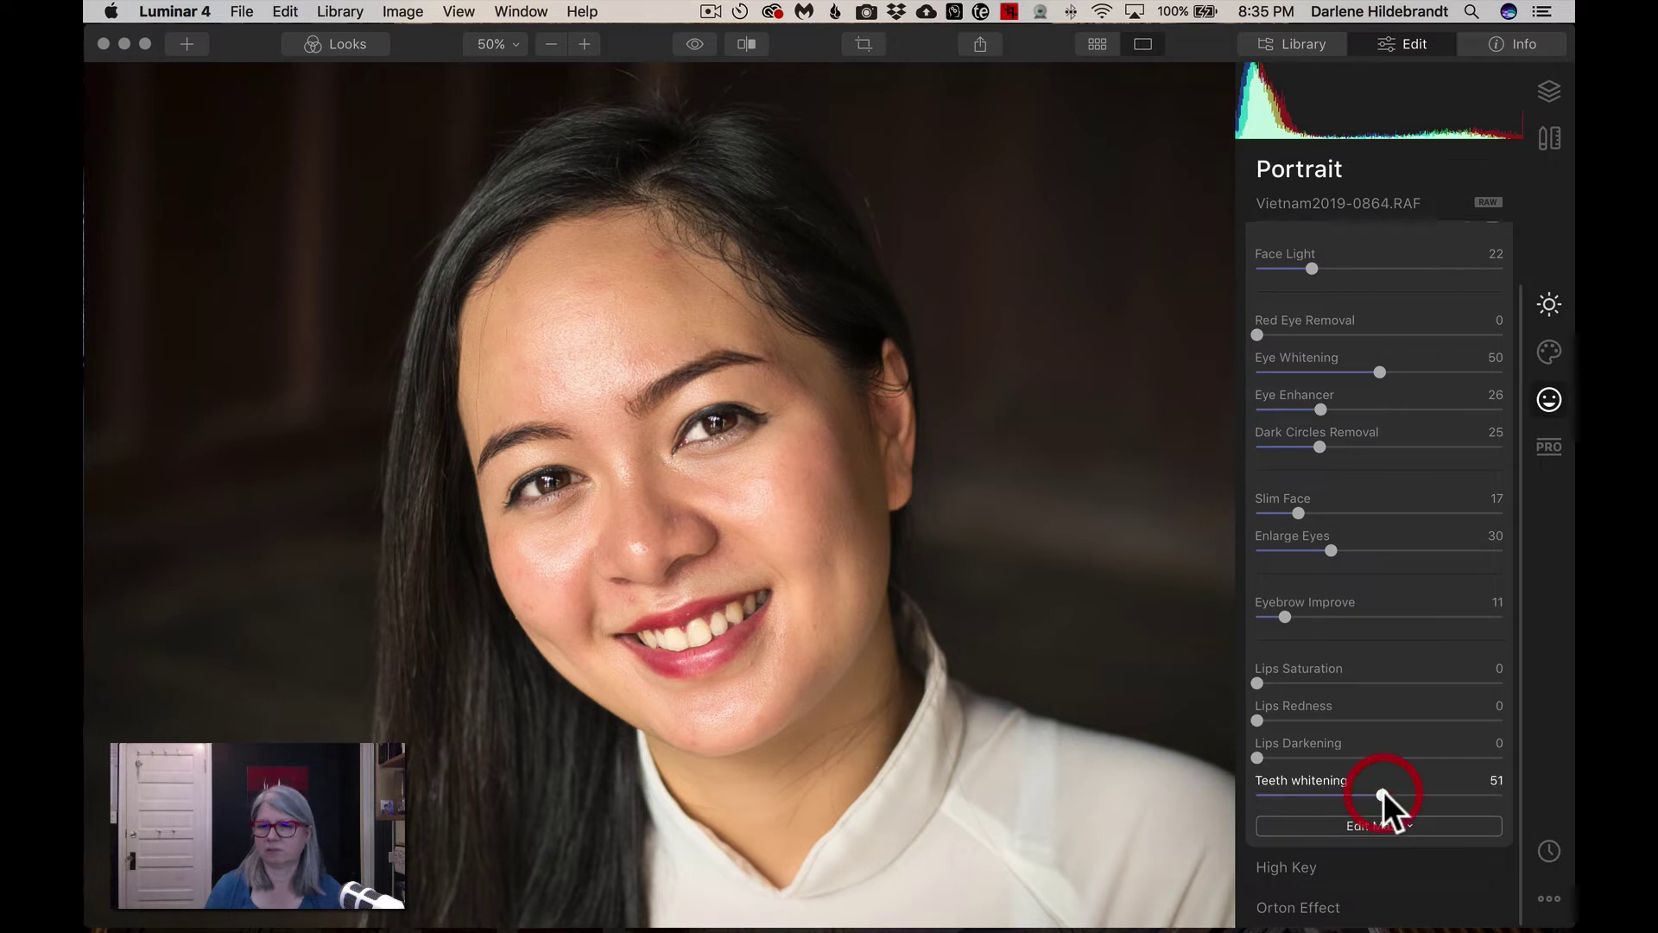
{"action": "left_click", "coordinate": [1310, 758]}
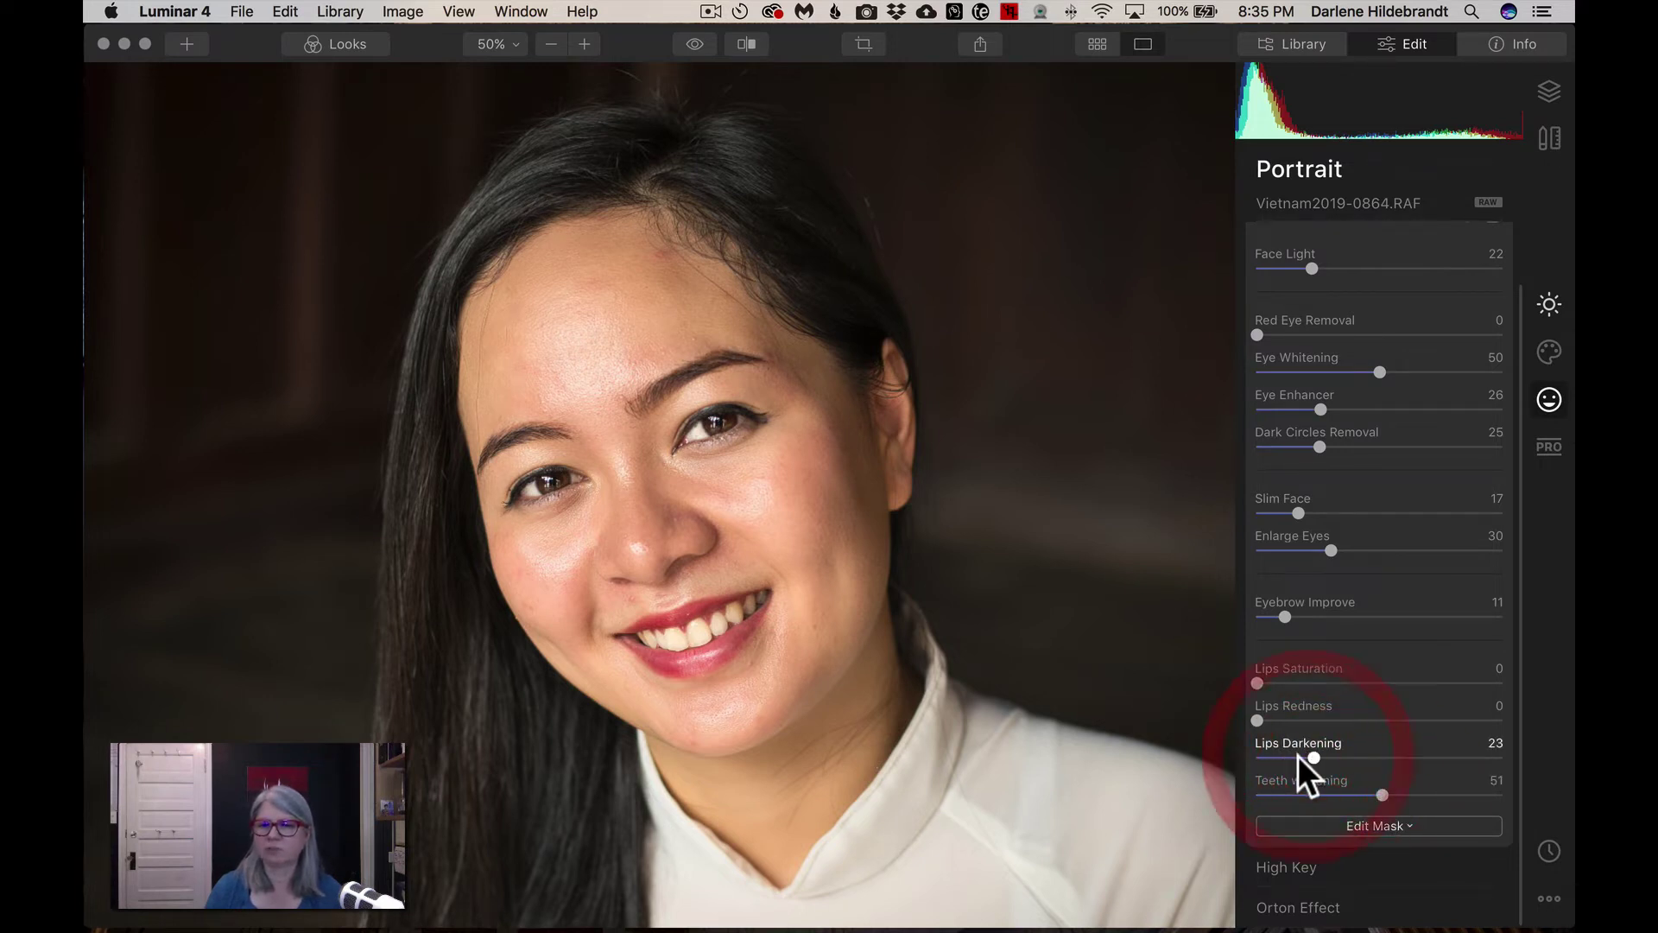
{"action": "left_click", "coordinate": [1272, 715]}
{"action": "left_click_drag", "start_coordinate": [1256, 682], "coordinate": [1273, 682]}
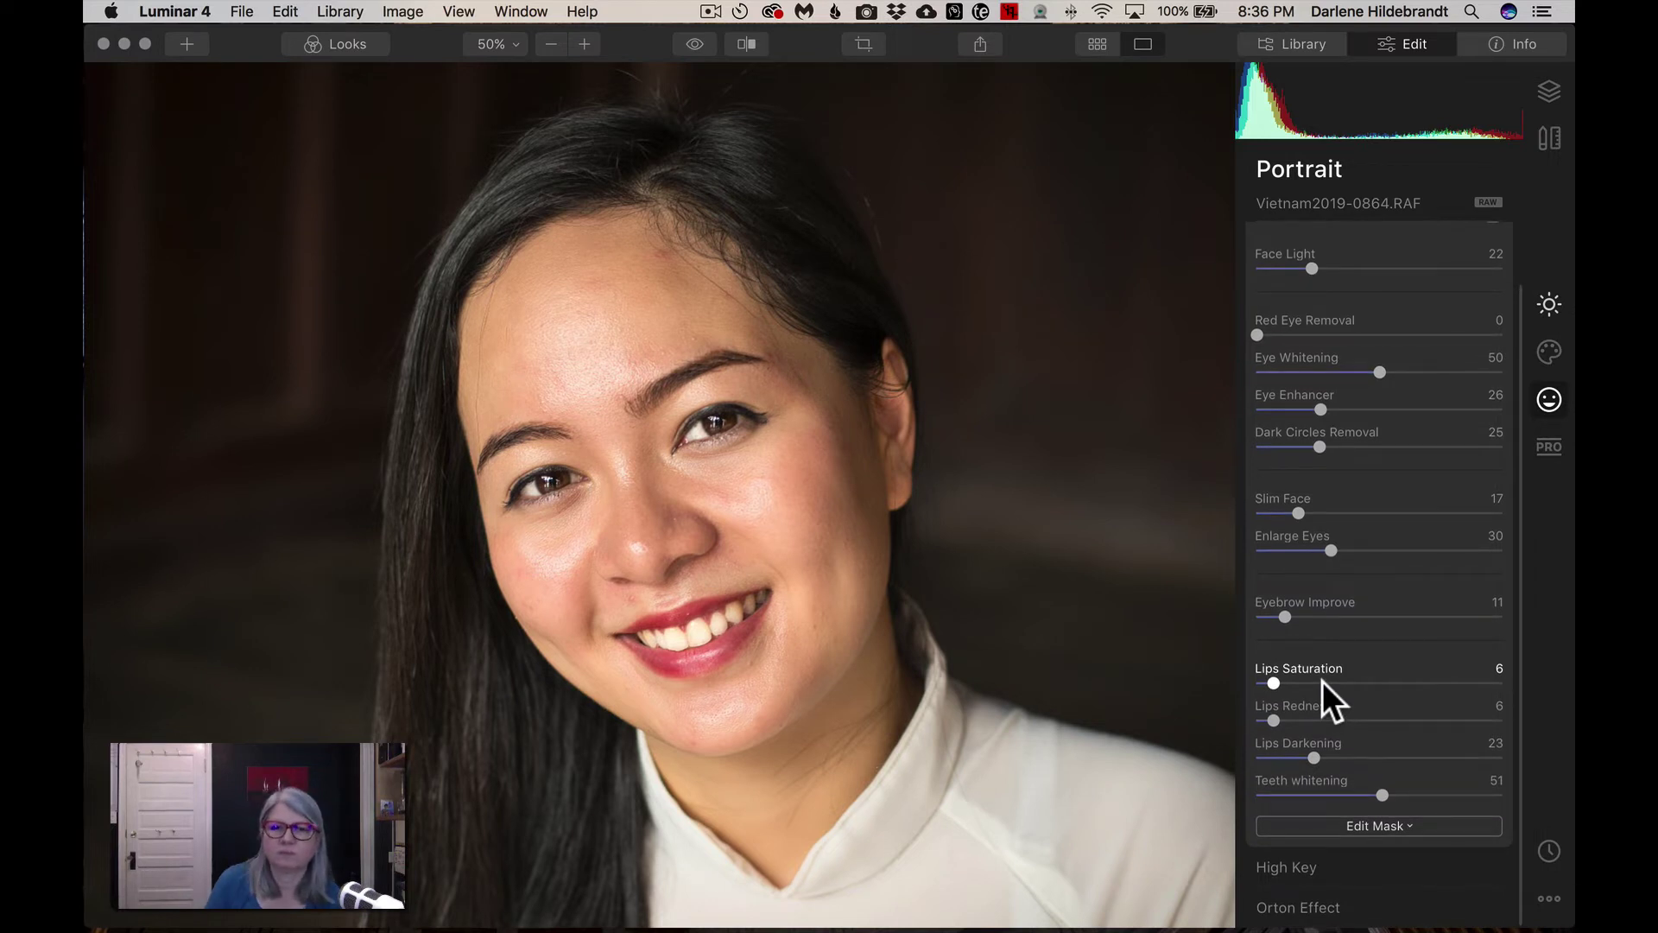
Step: Toggle between the edited and original photo to compare the brow, teeth and lip edits
{"action": "key", "text": "backslash"}
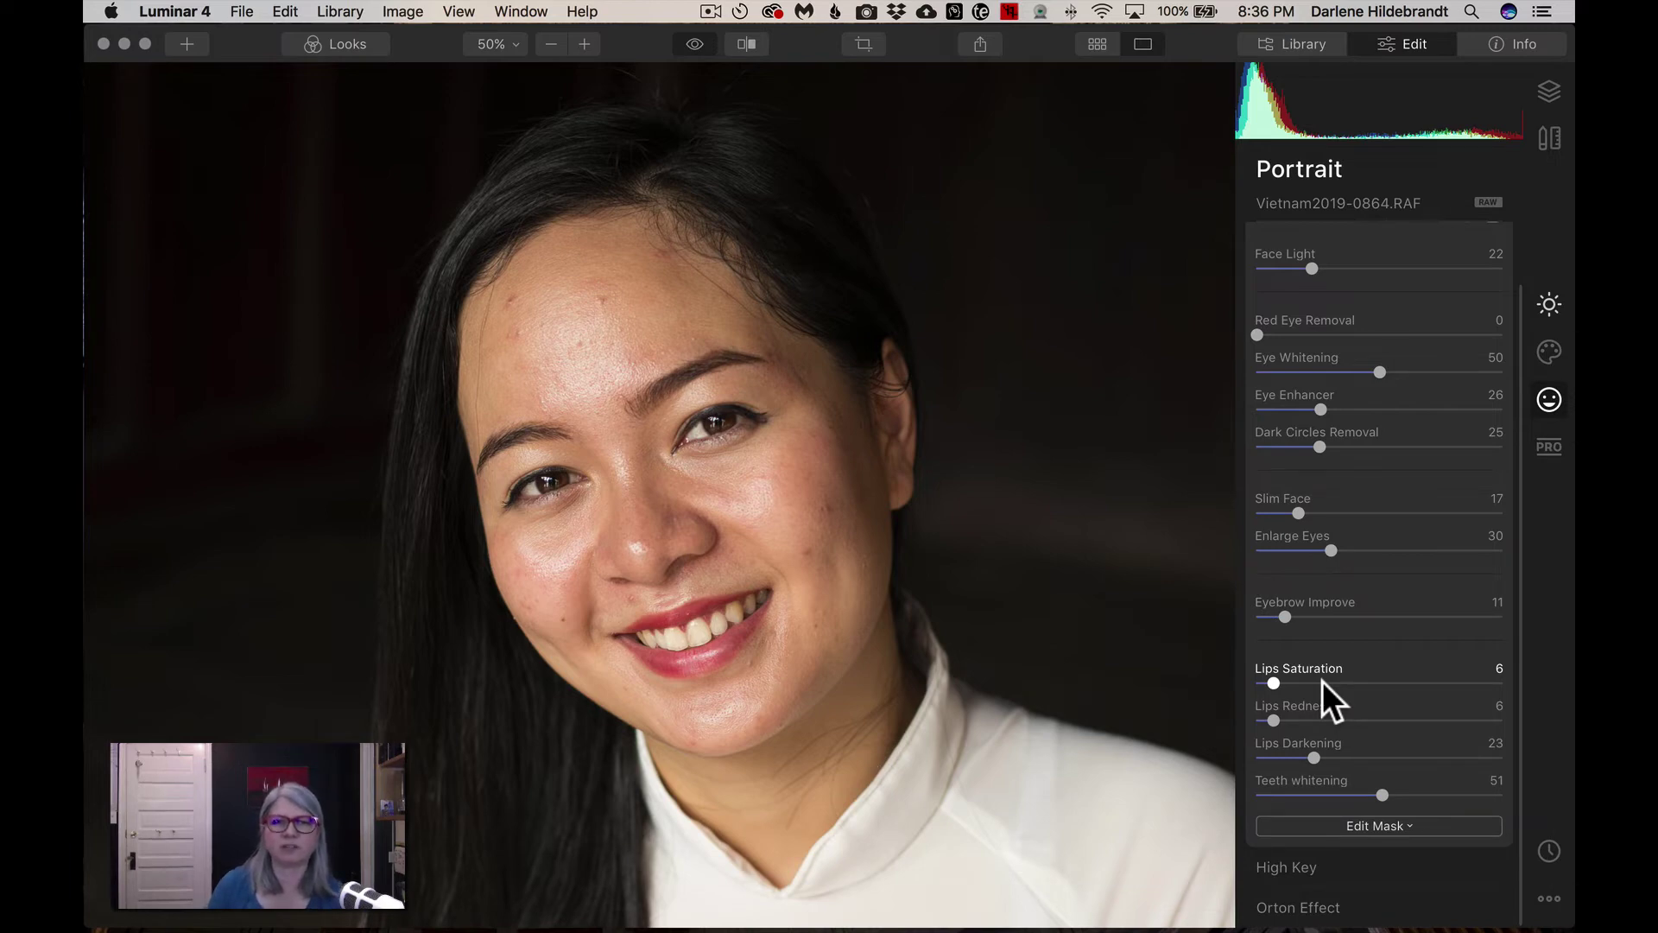
{"action": "key", "text": "backslash"}
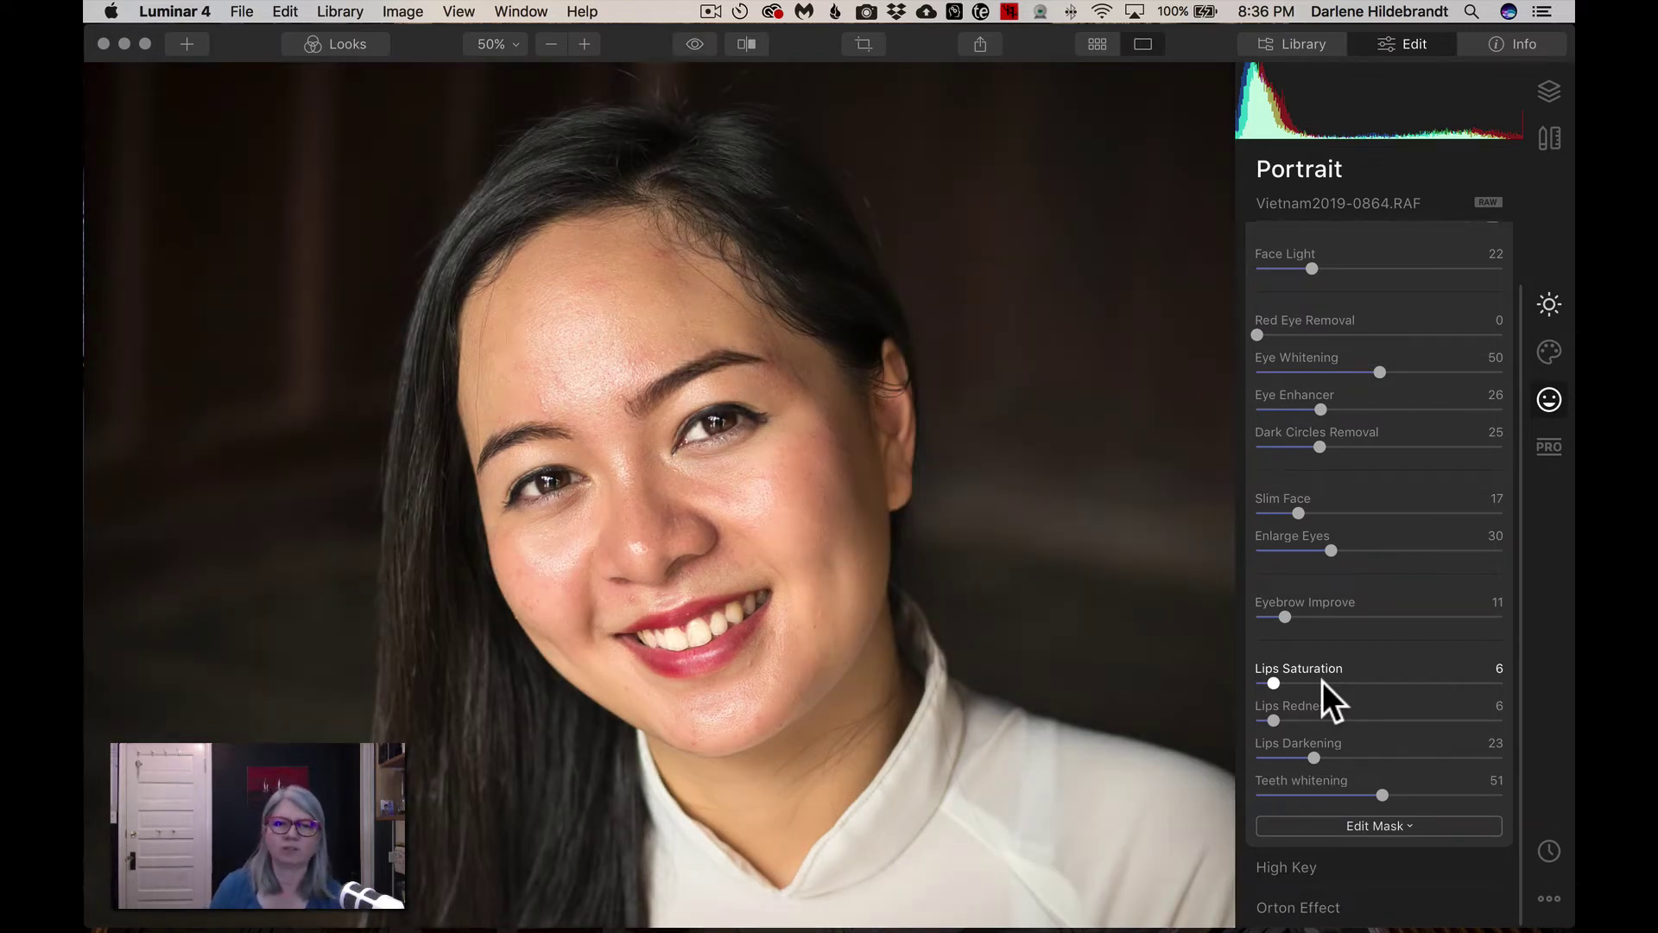
{"action": "key", "text": "backslash"}
{"action": "key", "text": "backslash"}
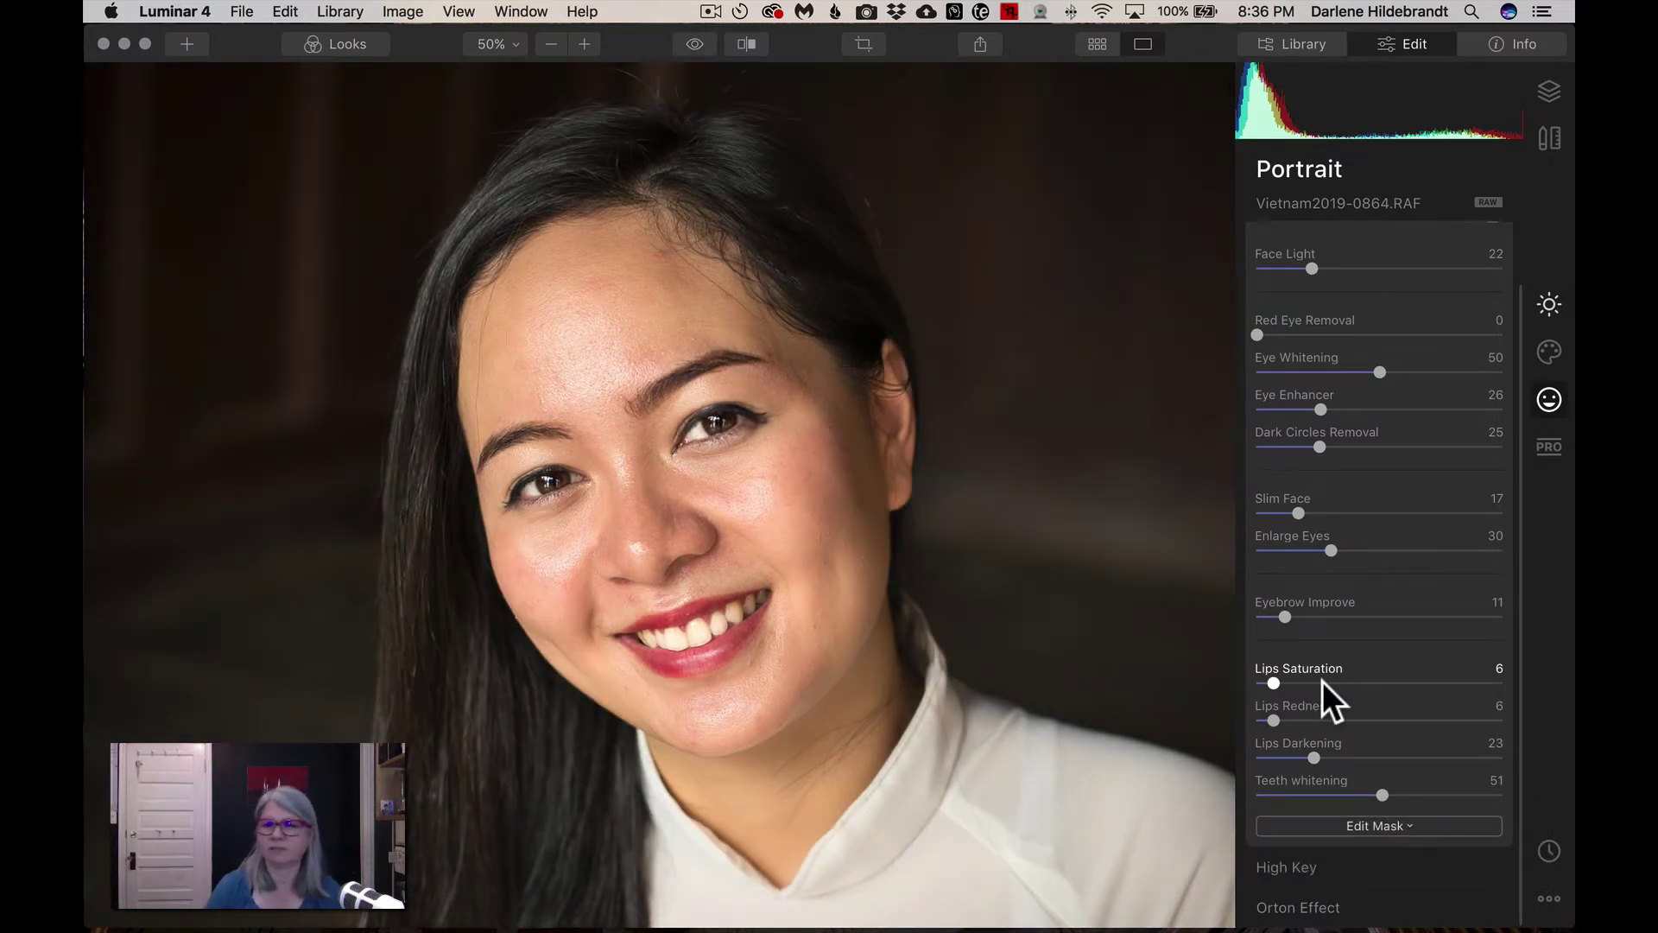
Step: Expand Orton Effect and reveal its Advanced Settings for Softness, Brightness and Contrast
{"action": "left_click", "coordinate": [1284, 906]}
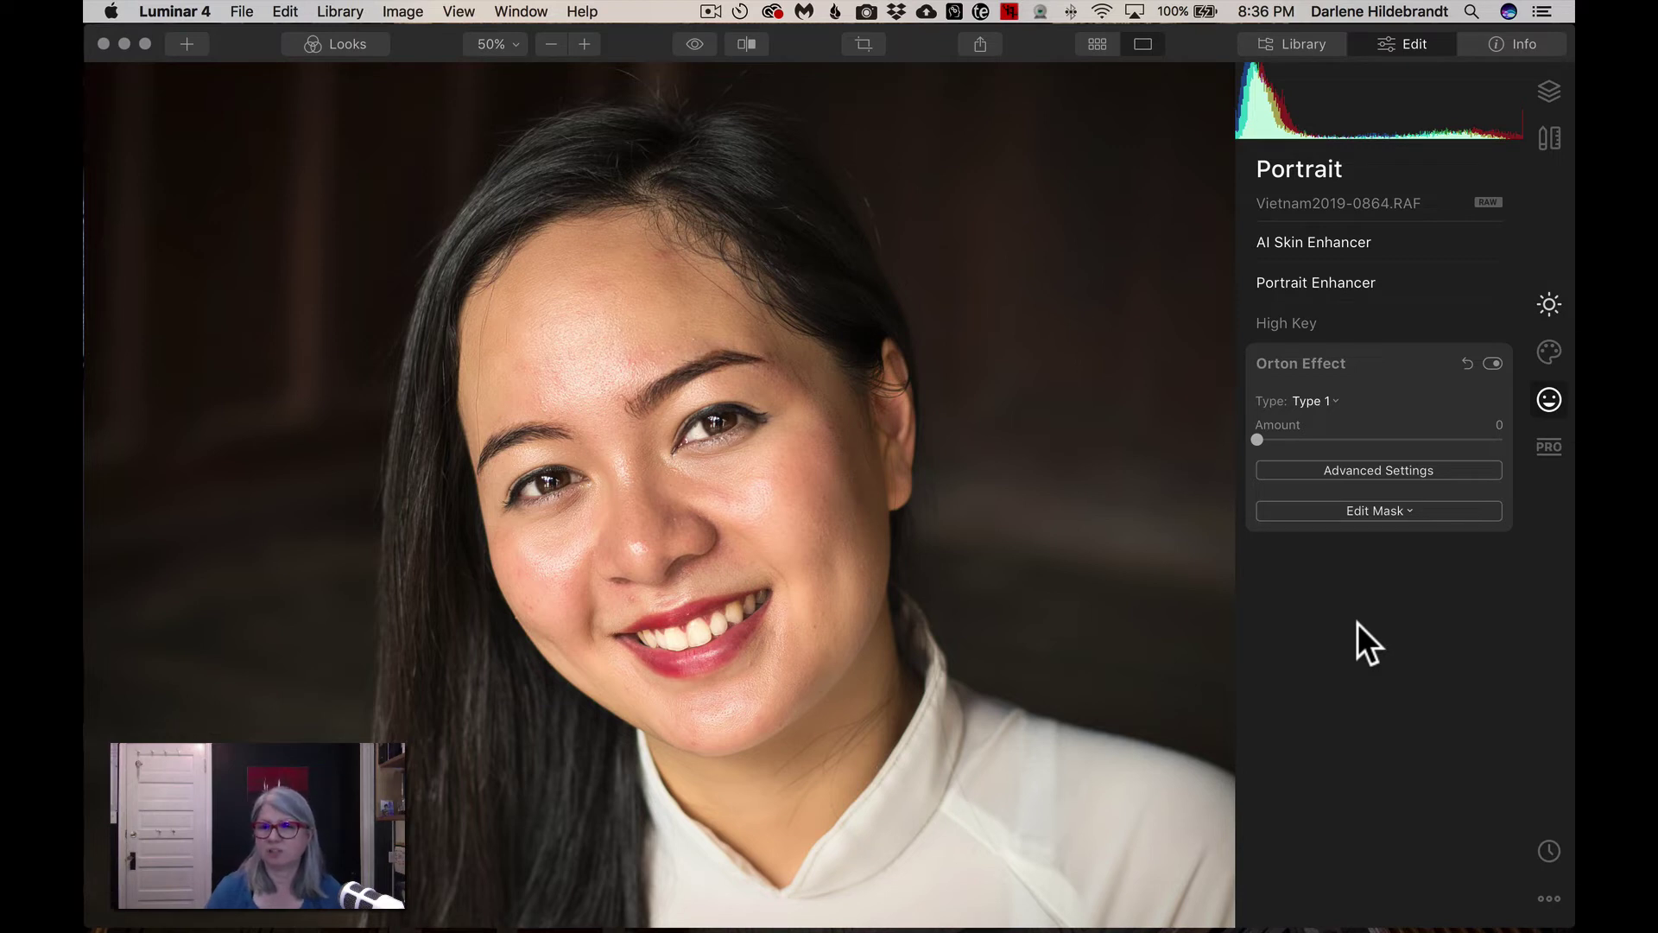
{"action": "left_click", "coordinate": [1366, 473]}
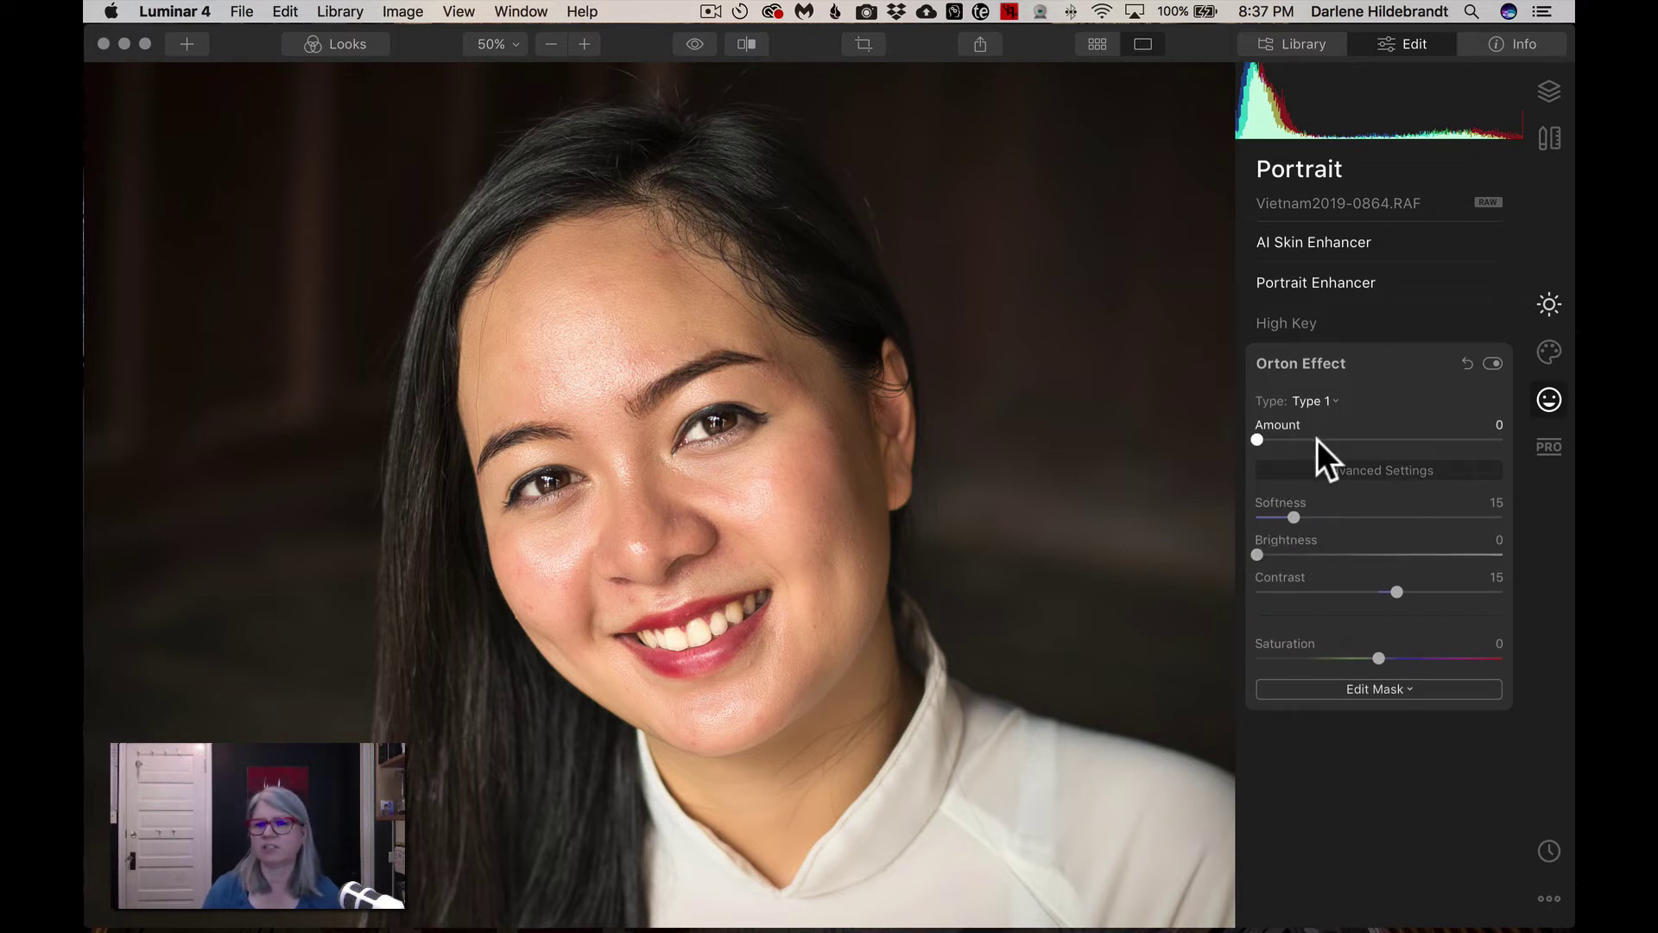
Step: Set the Orton Effect Amount to 27 and compare the glow against the original
{"action": "left_click_drag", "start_coordinate": [1314, 437], "coordinate": [1319, 433]}
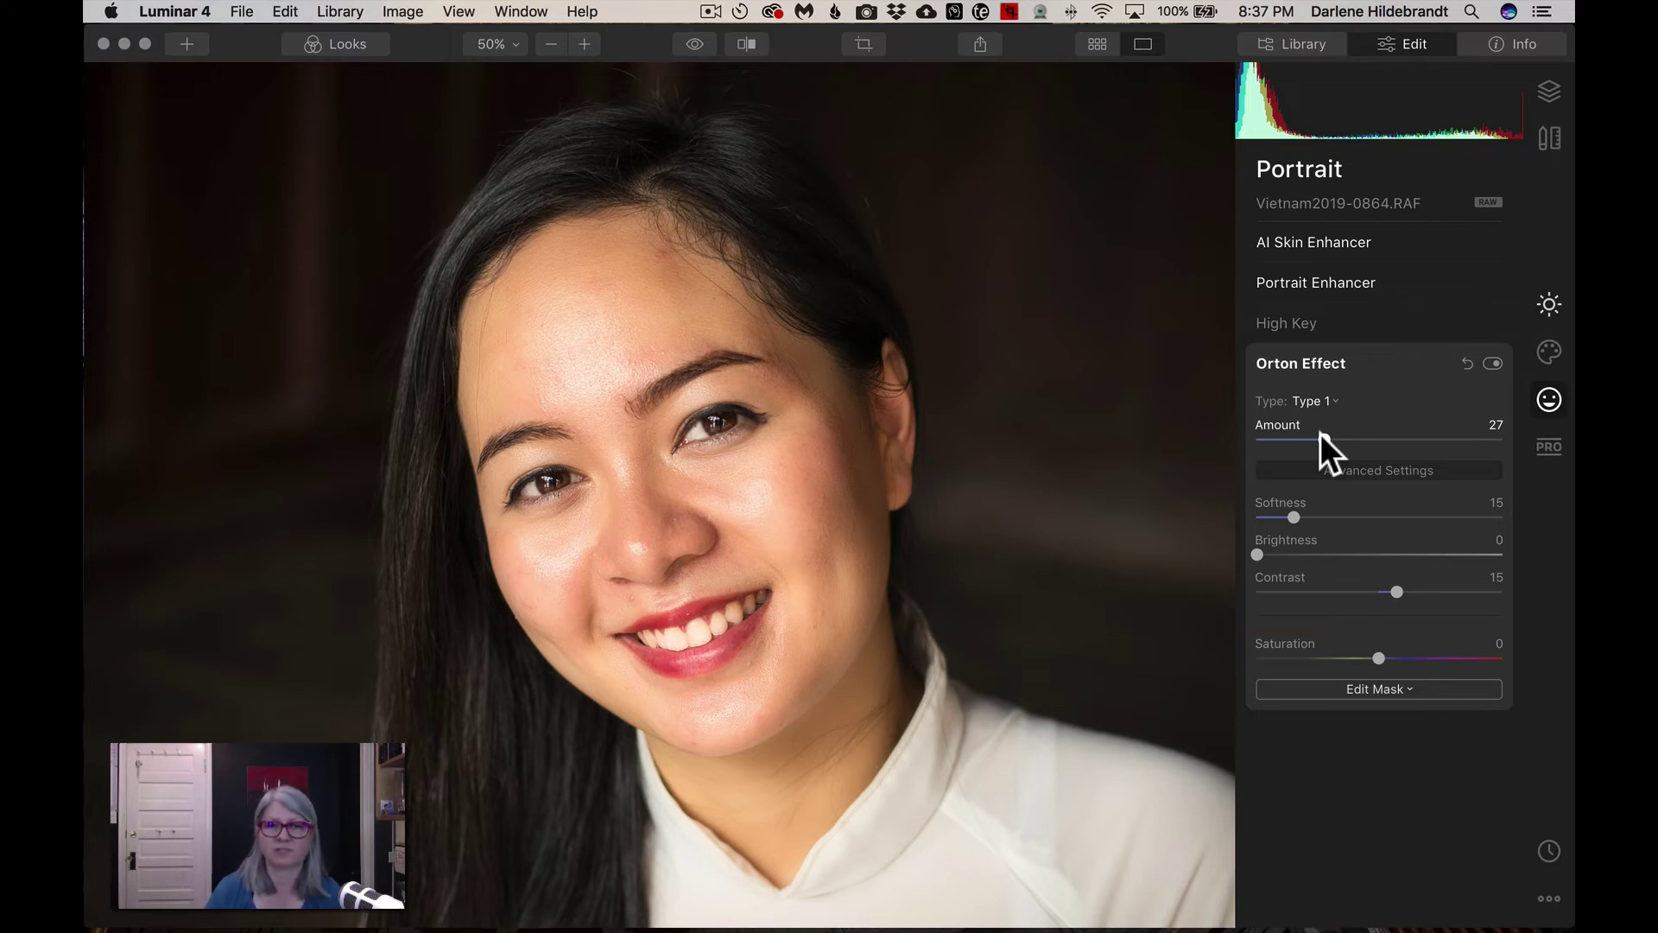
{"action": "key", "text": "backslash"}
{"action": "key", "text": "backslash"}
{"action": "key", "text": "backslash"}
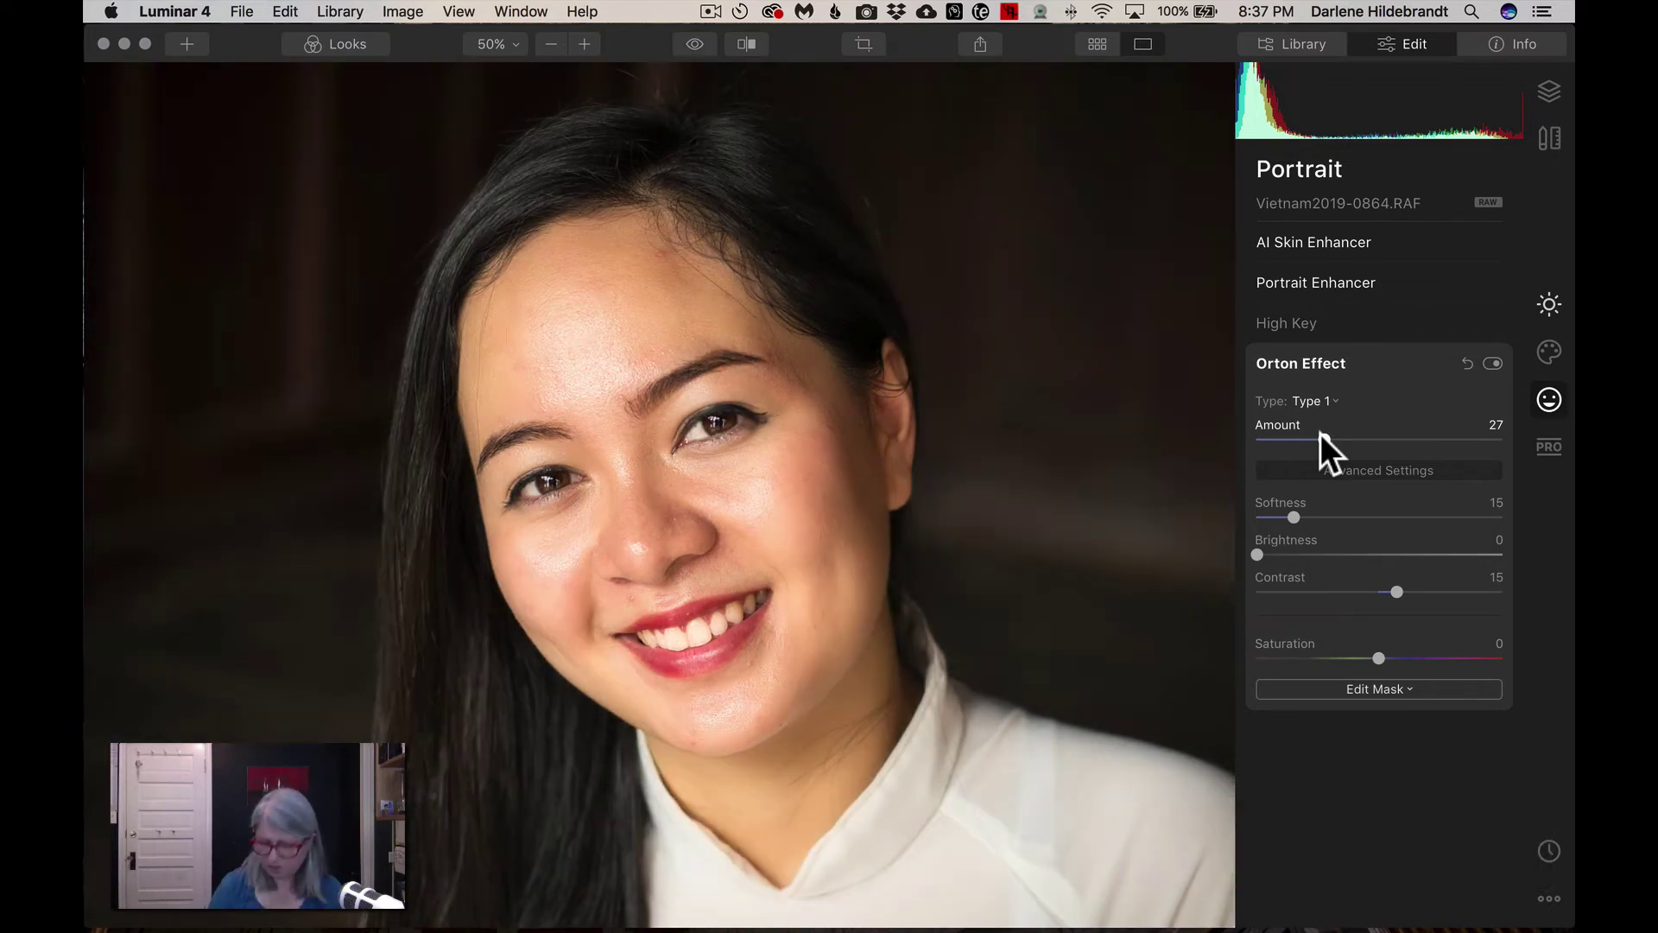
{"action": "key", "text": "backslash"}
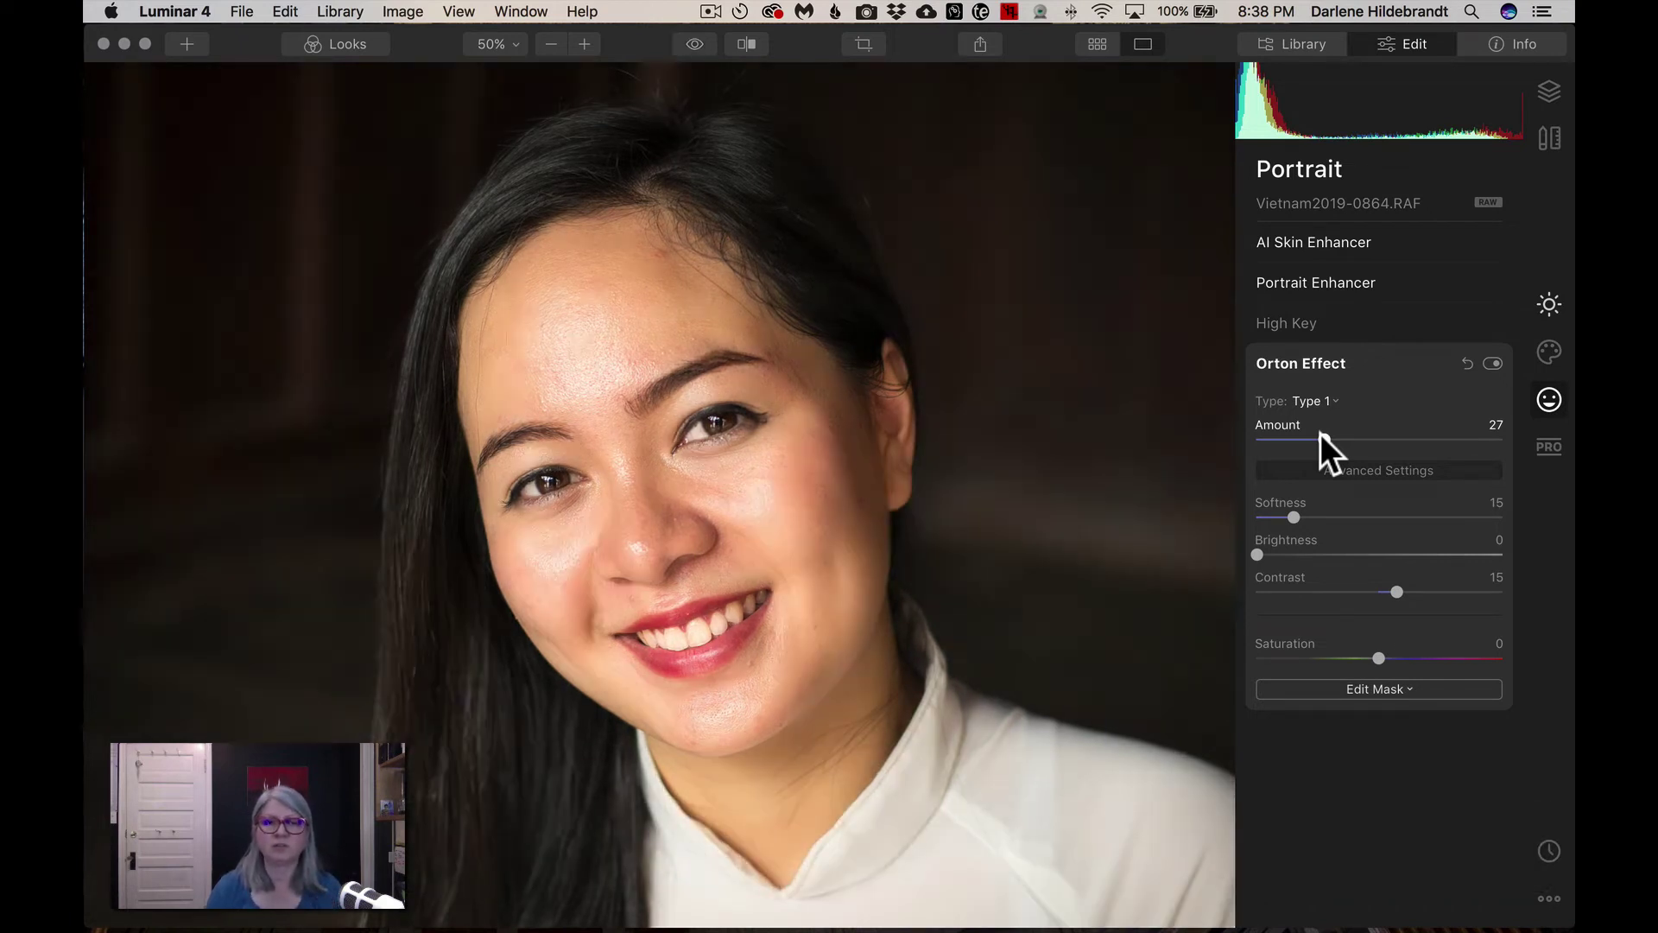
{"action": "key", "text": "backslash"}
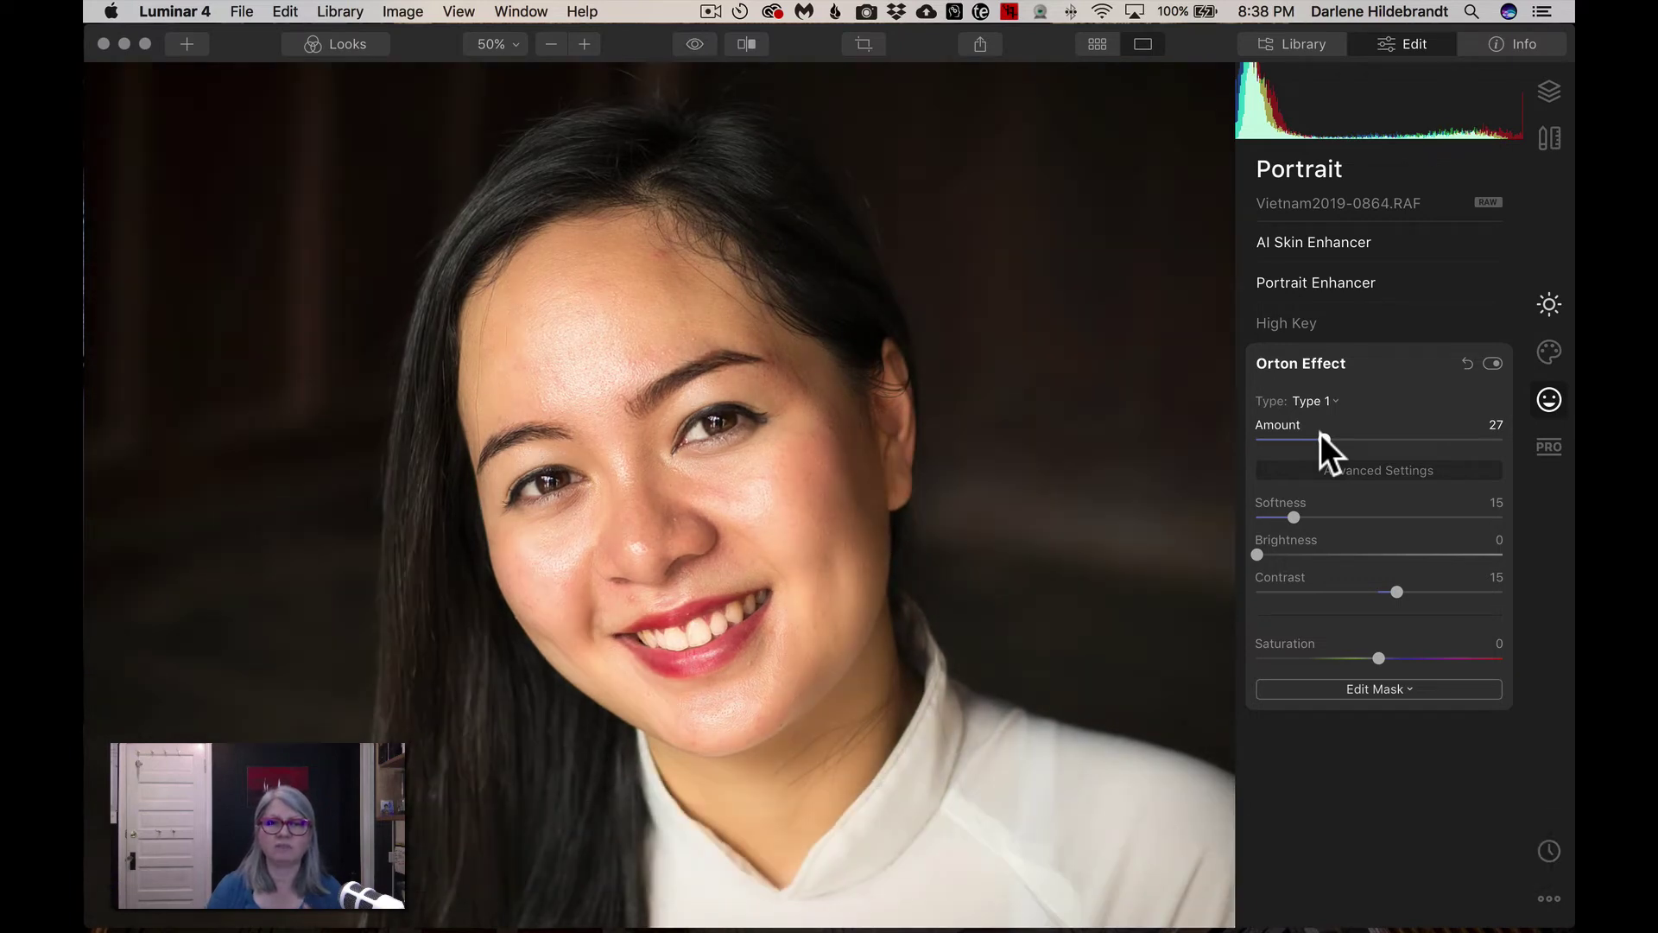
{"action": "key", "text": "backslash"}
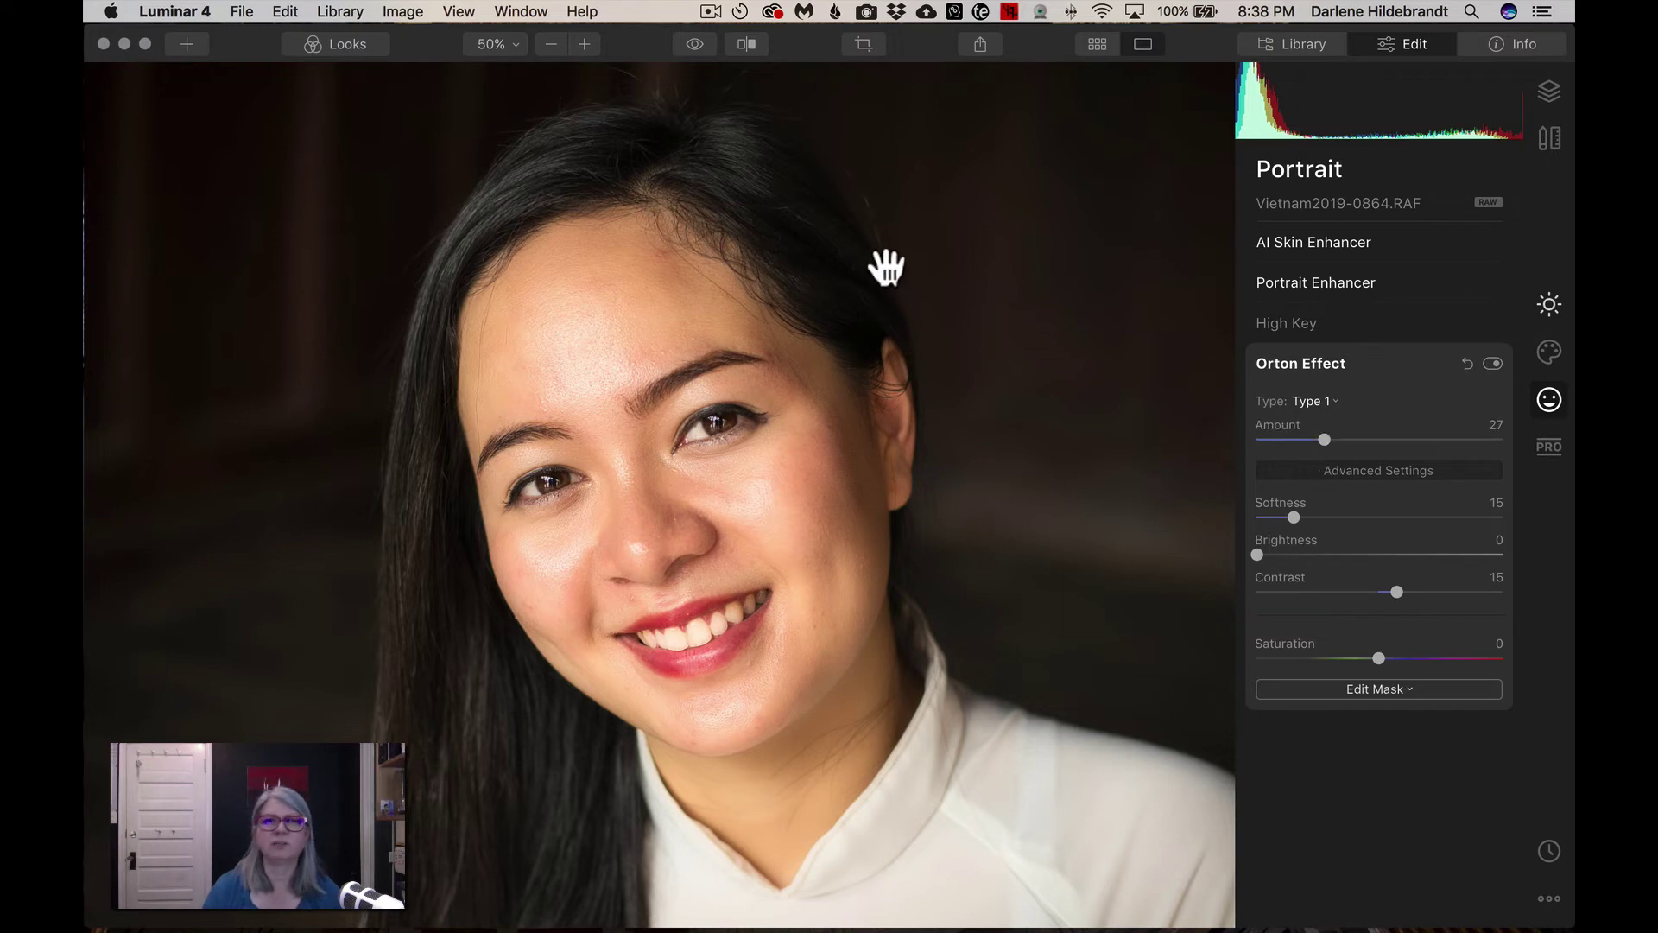
Step: Fit the photo to the screen, compare with the original, and switch to the Canvas tools
{"action": "left_click", "coordinate": [505, 45]}
{"action": "left_click", "coordinate": [512, 67]}
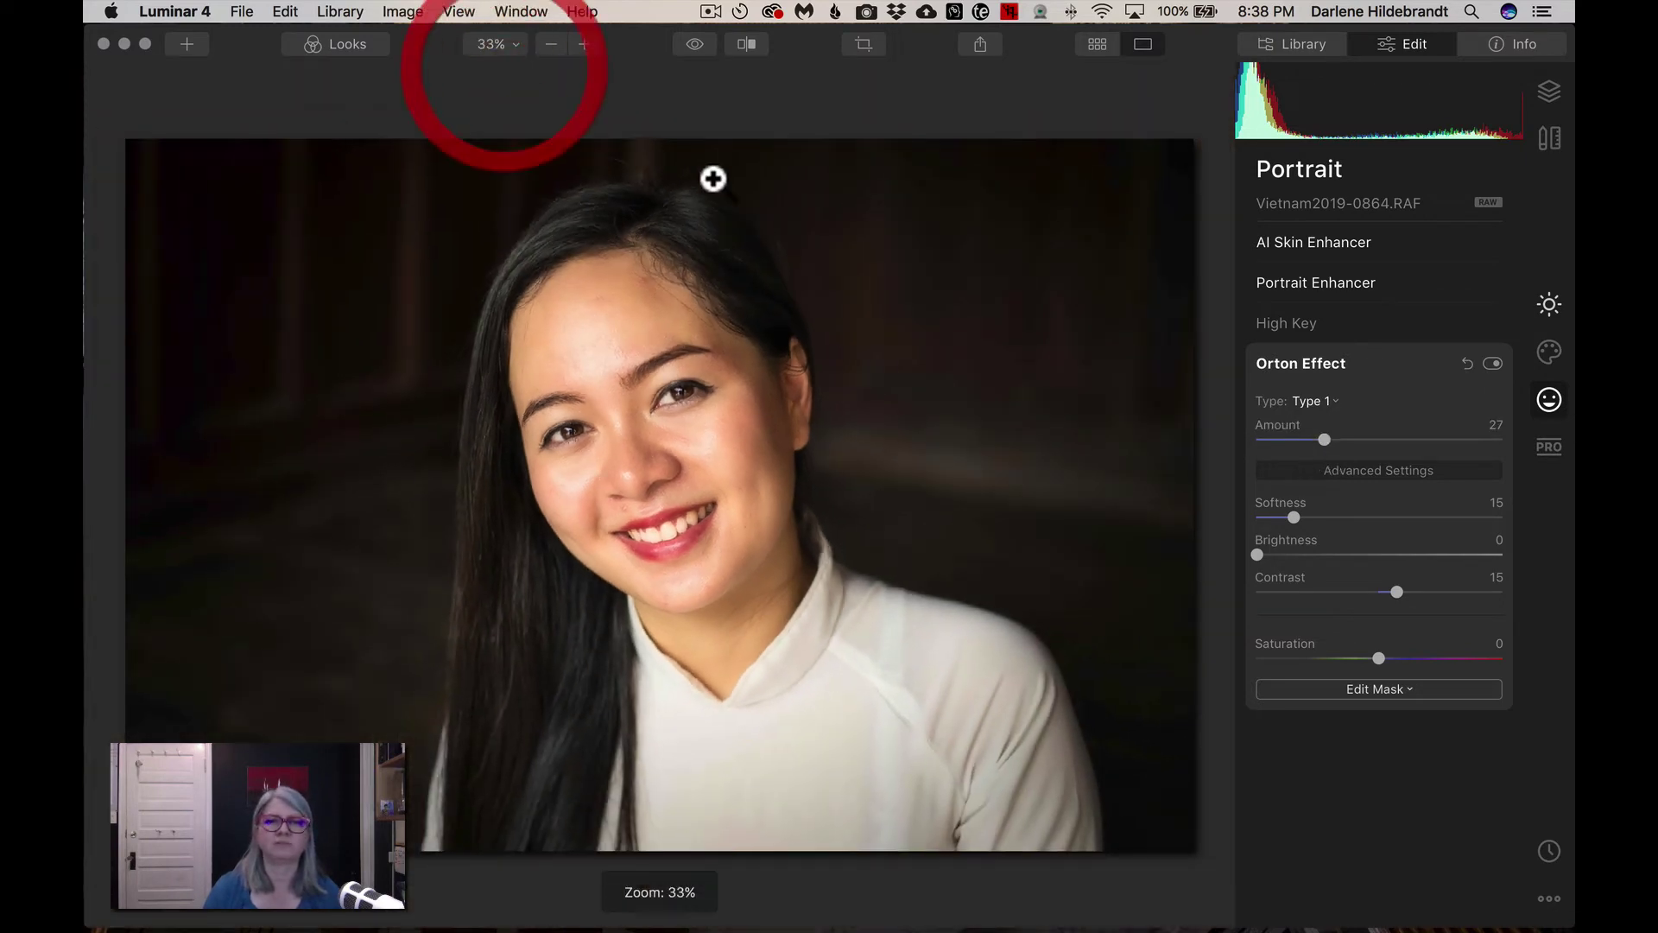
{"action": "key", "text": "backslash"}
{"action": "key", "text": "backslash"}
{"action": "key", "text": "backslash"}
{"action": "key", "text": "backslash"}
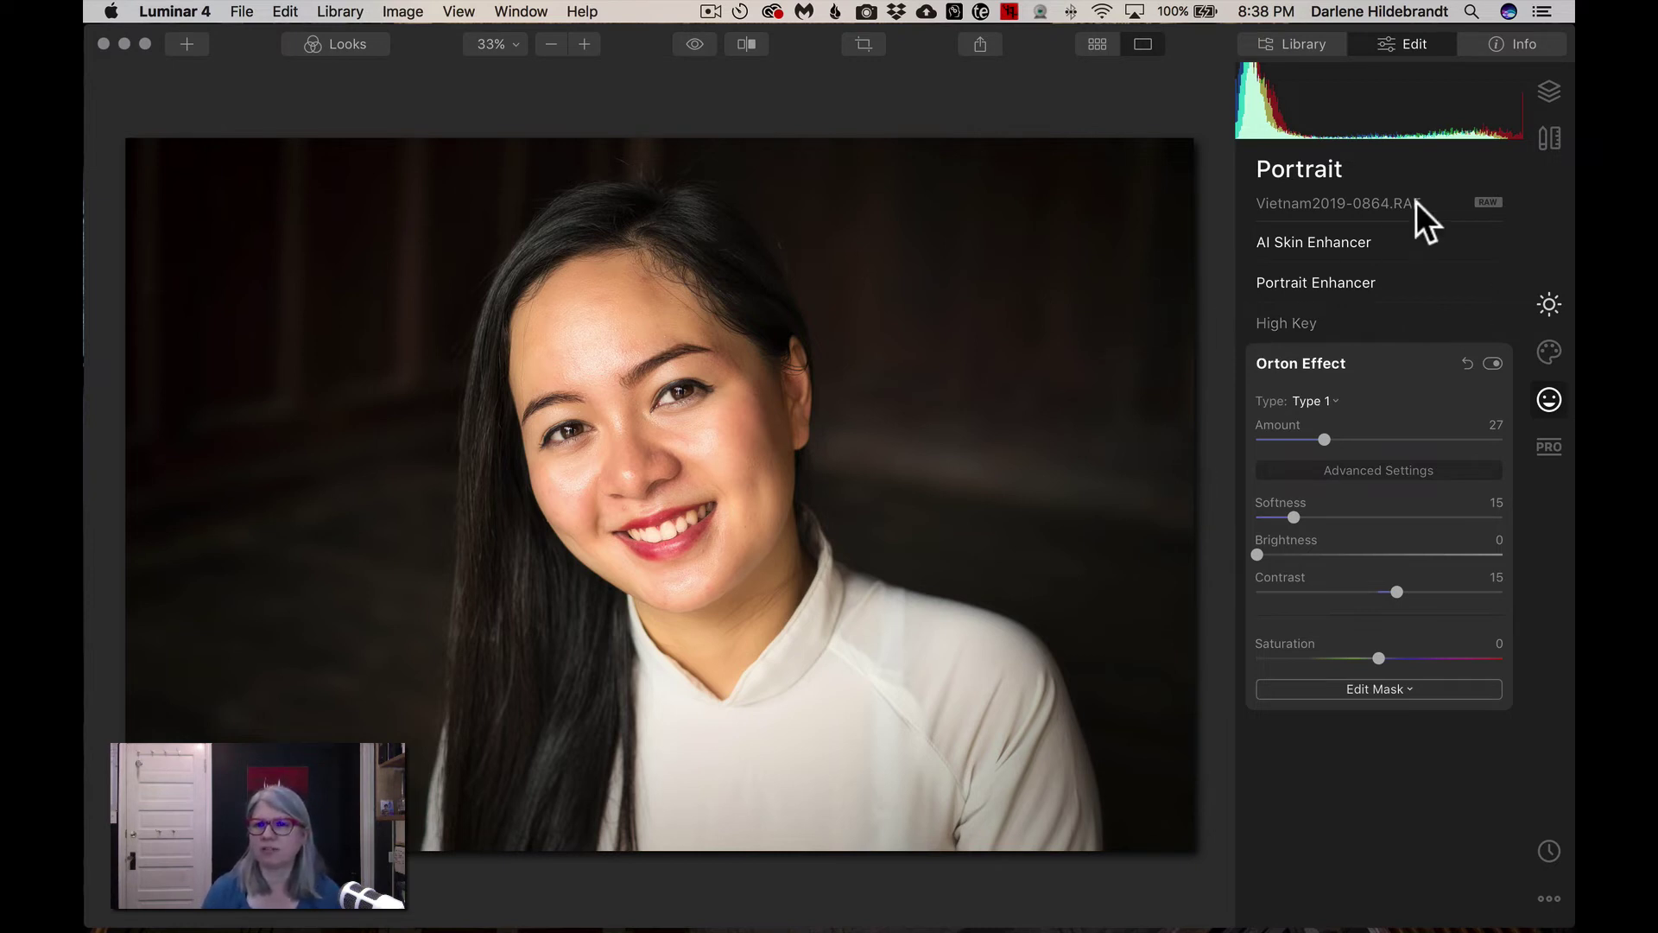
{"action": "left_click", "coordinate": [1548, 130]}
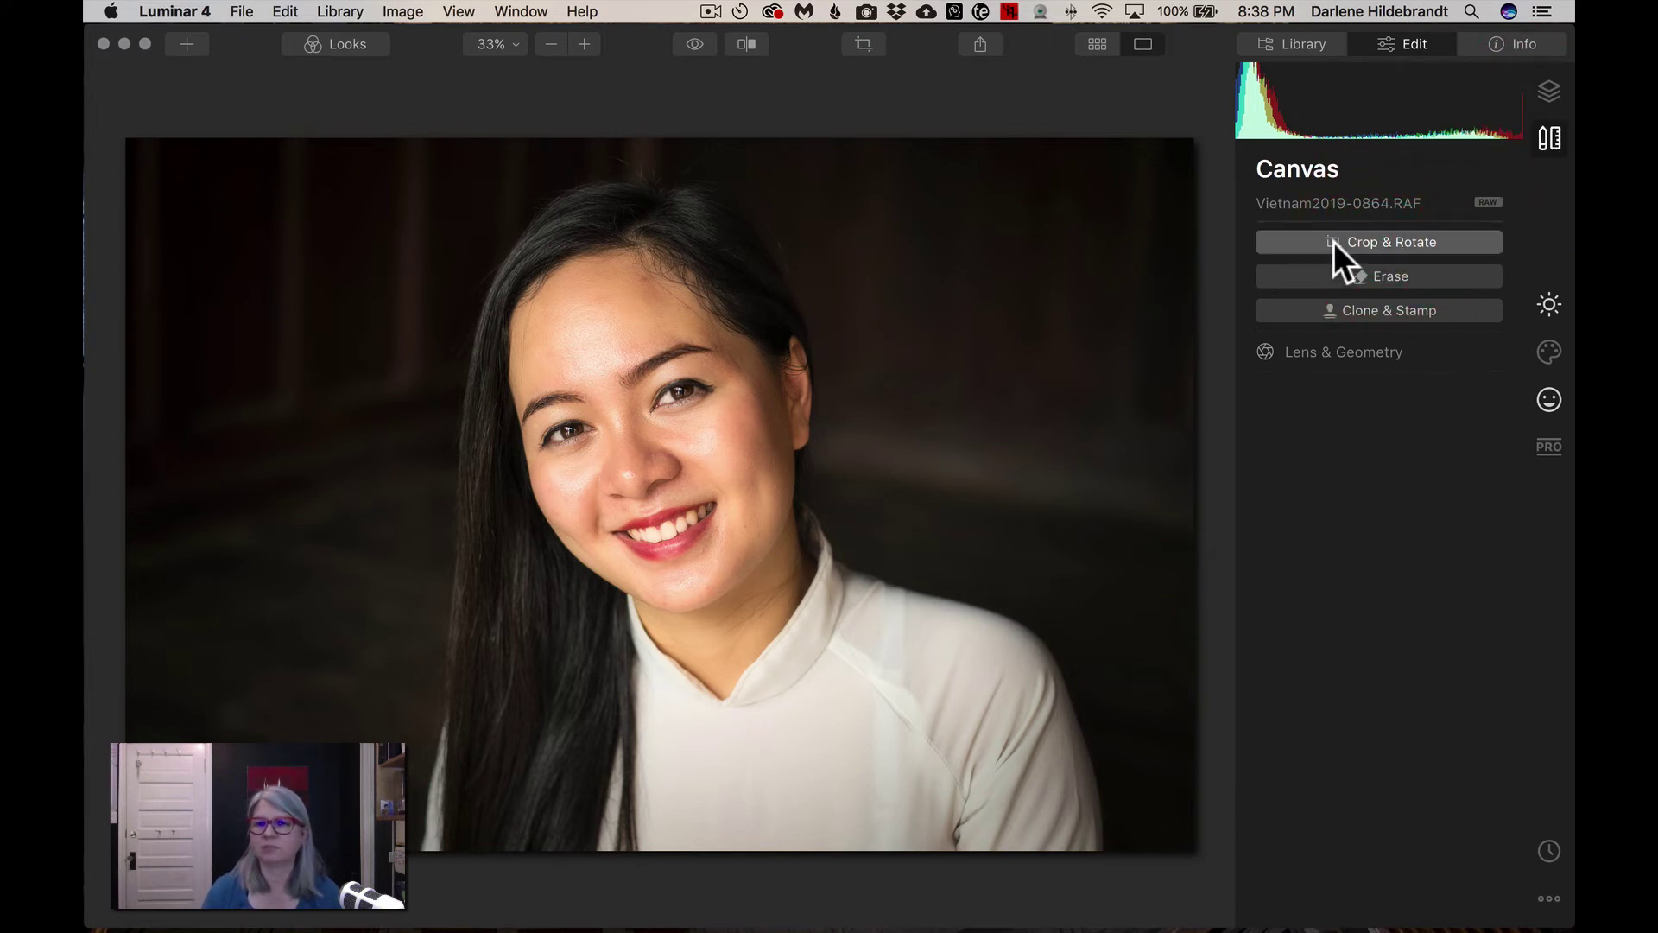
Step: Crop in from the top-left and rotate the photo -1.67° to level it, then apply
{"action": "left_click", "coordinate": [1370, 232]}
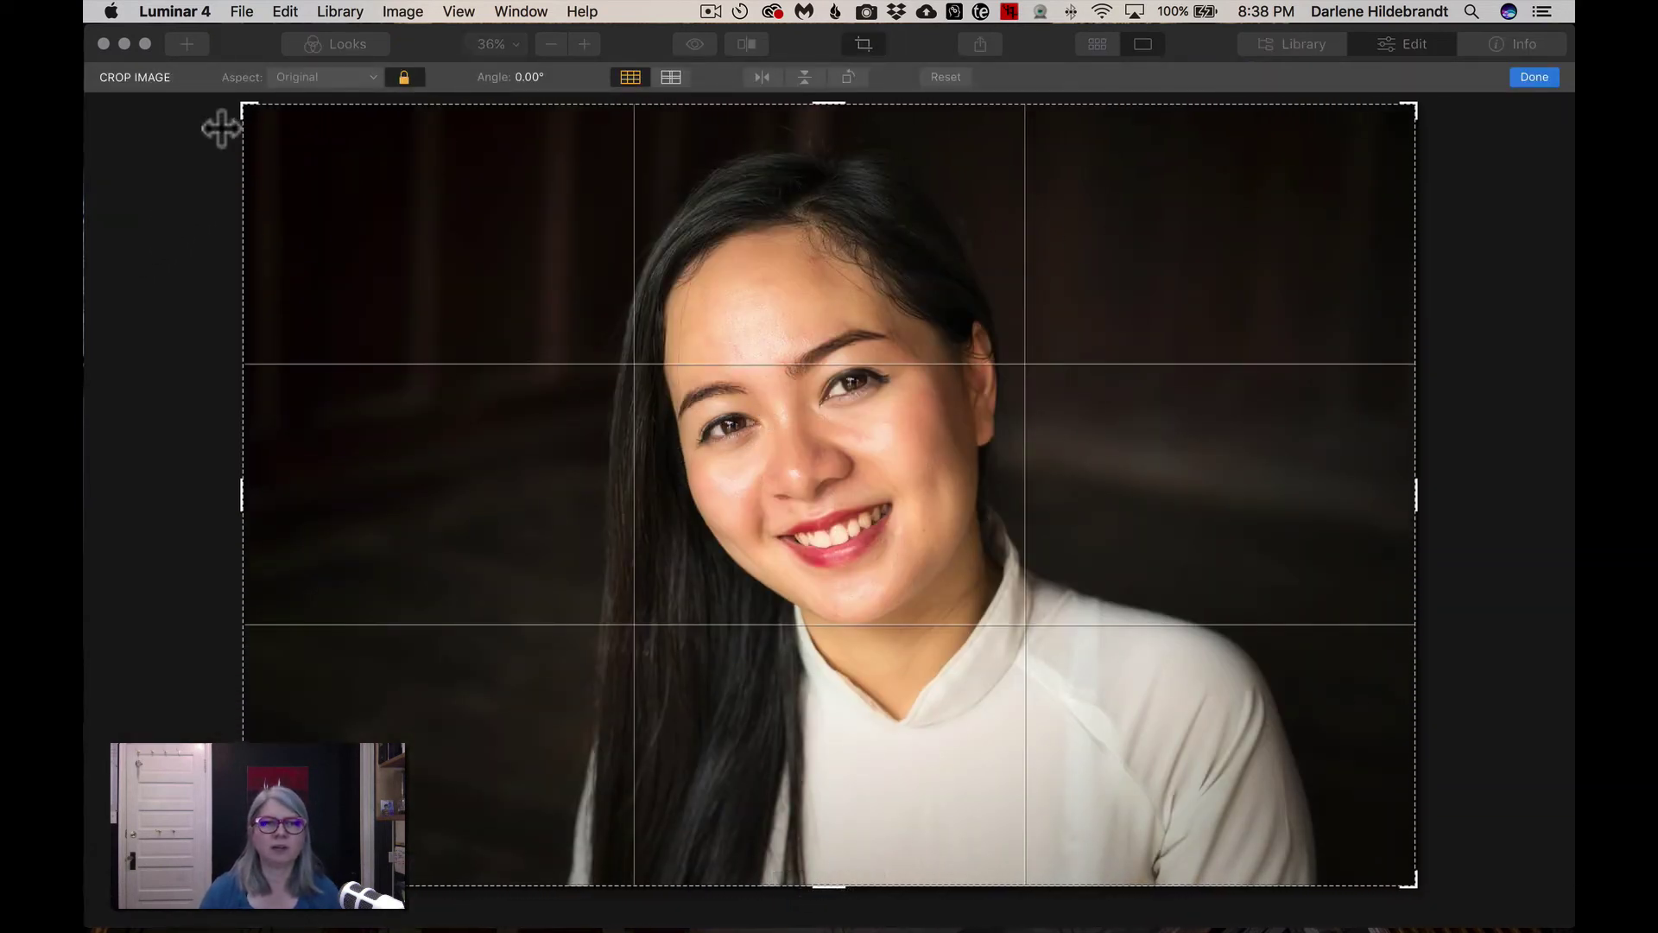
{"action": "left_click_drag", "start_coordinate": [244, 105], "coordinate": [274, 146]}
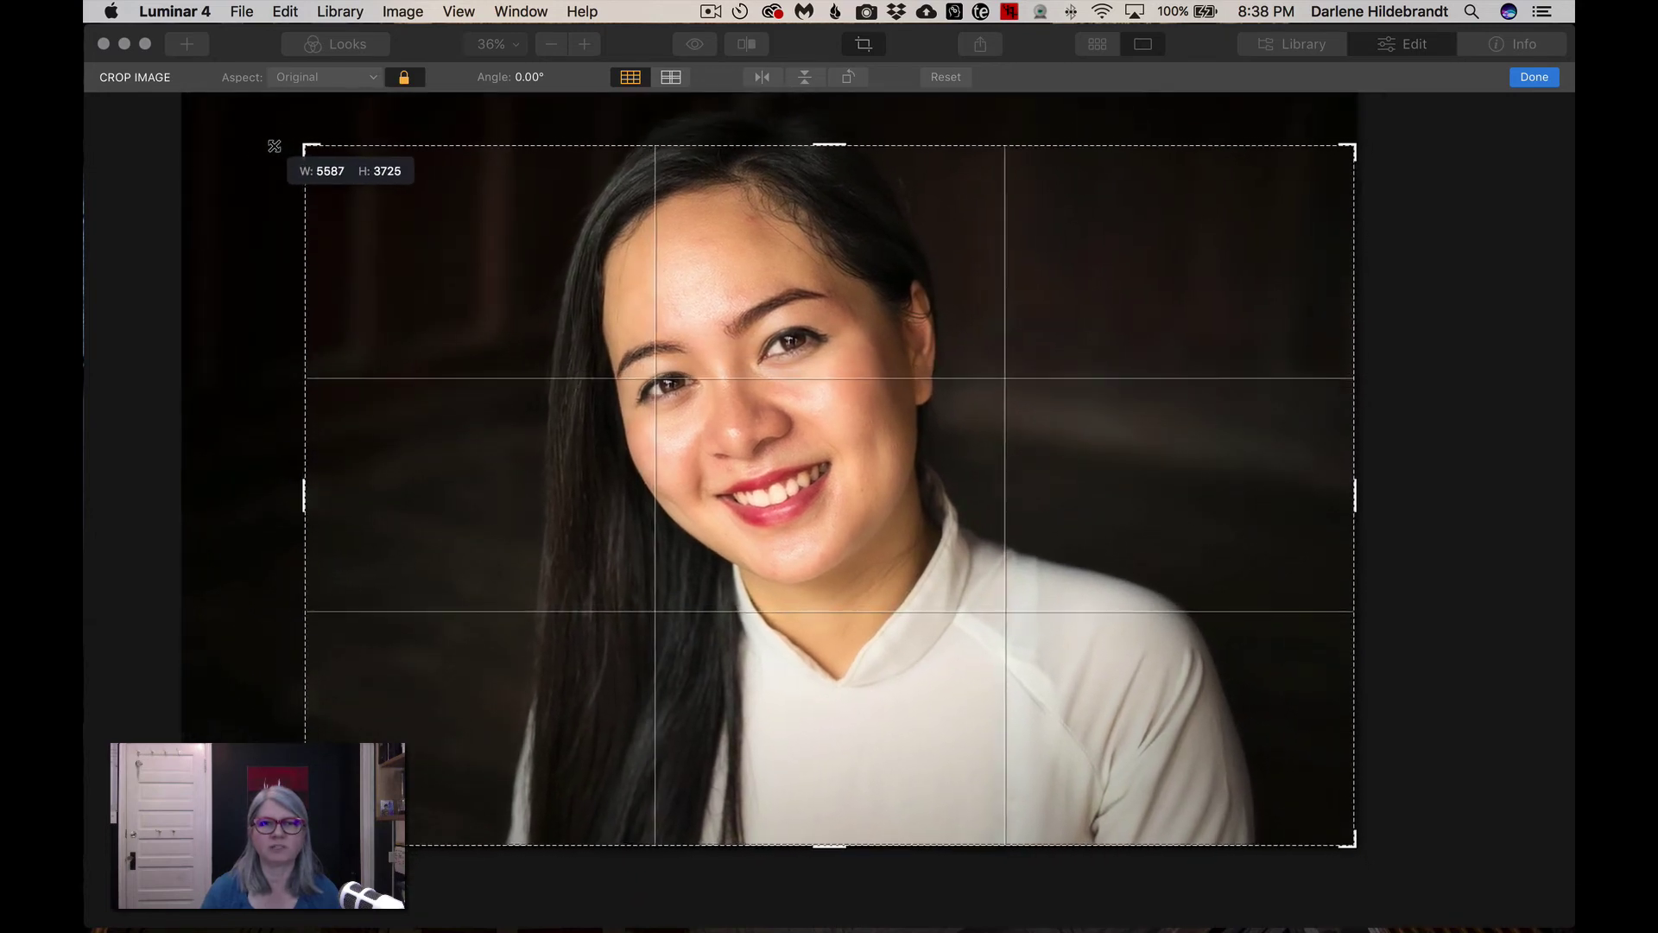
{"action": "left_click_drag", "start_coordinate": [1378, 140], "coordinate": [1349, 113]}
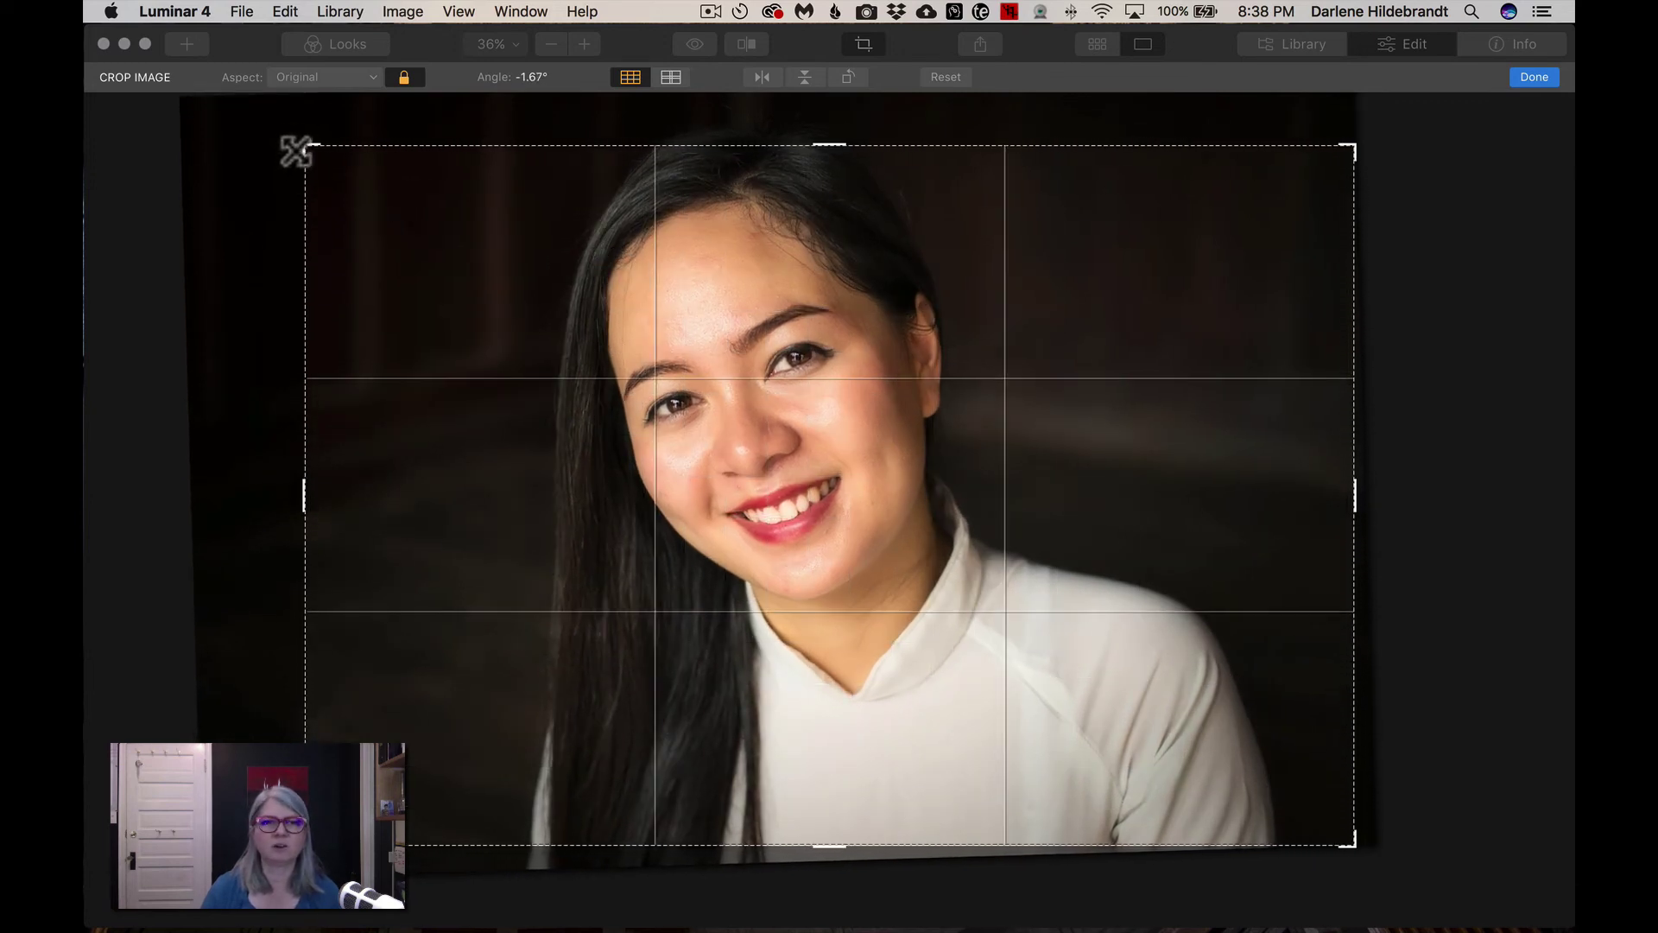
{"action": "left_click_drag", "start_coordinate": [304, 145], "coordinate": [308, 151]}
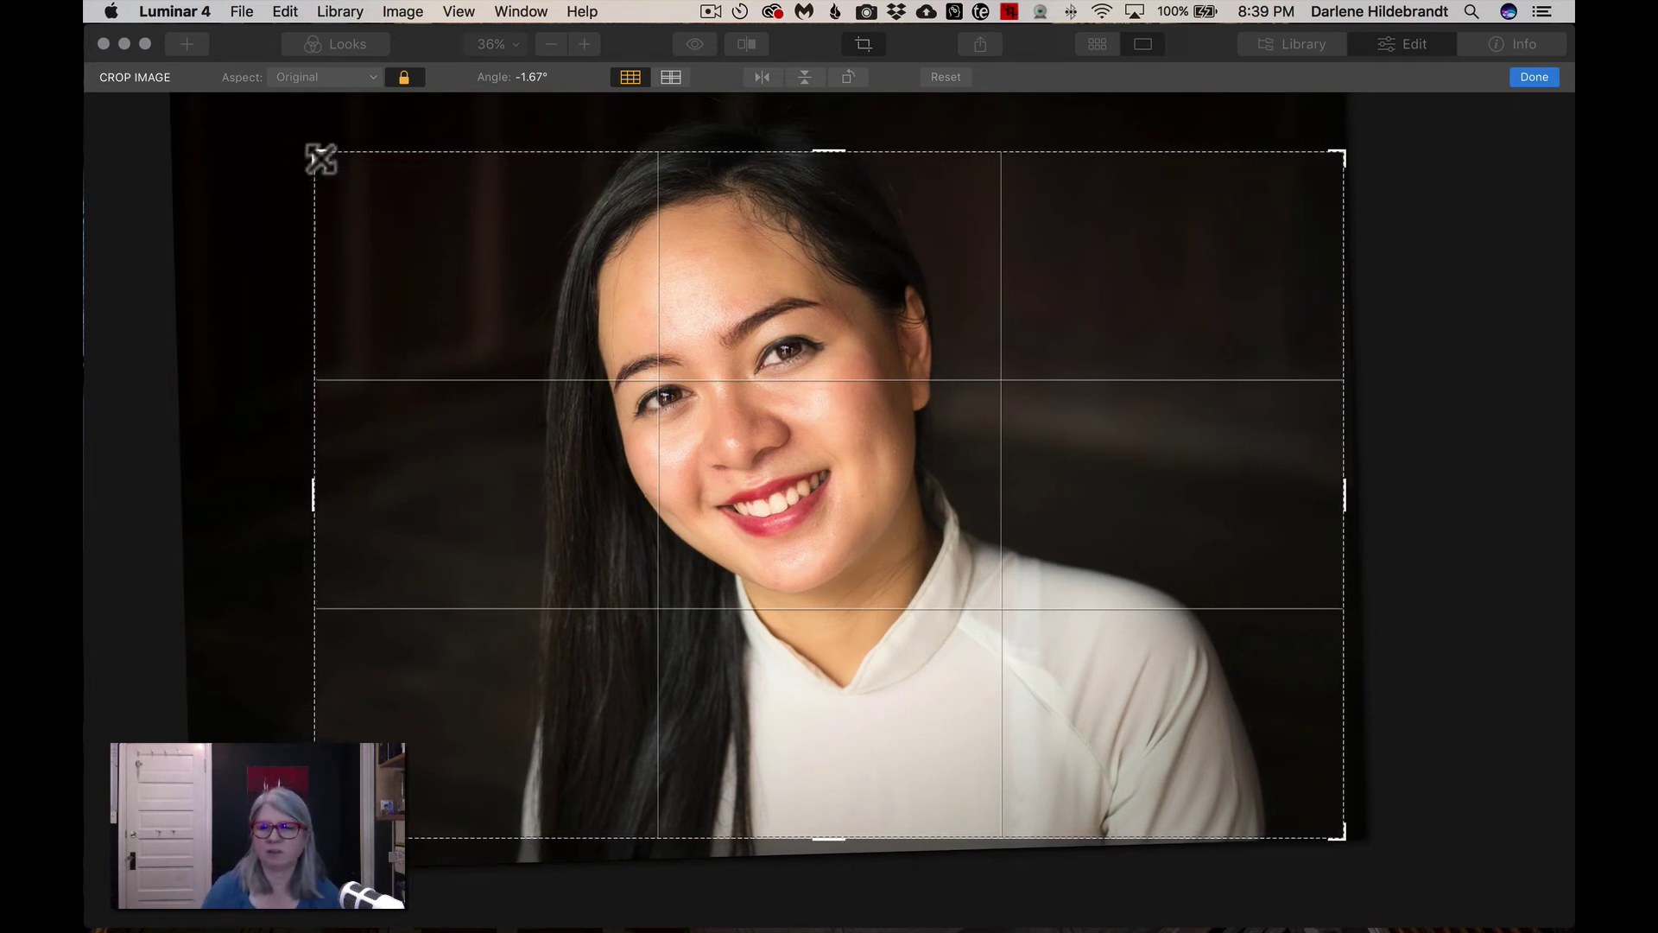
{"action": "left_click", "coordinate": [1528, 77]}
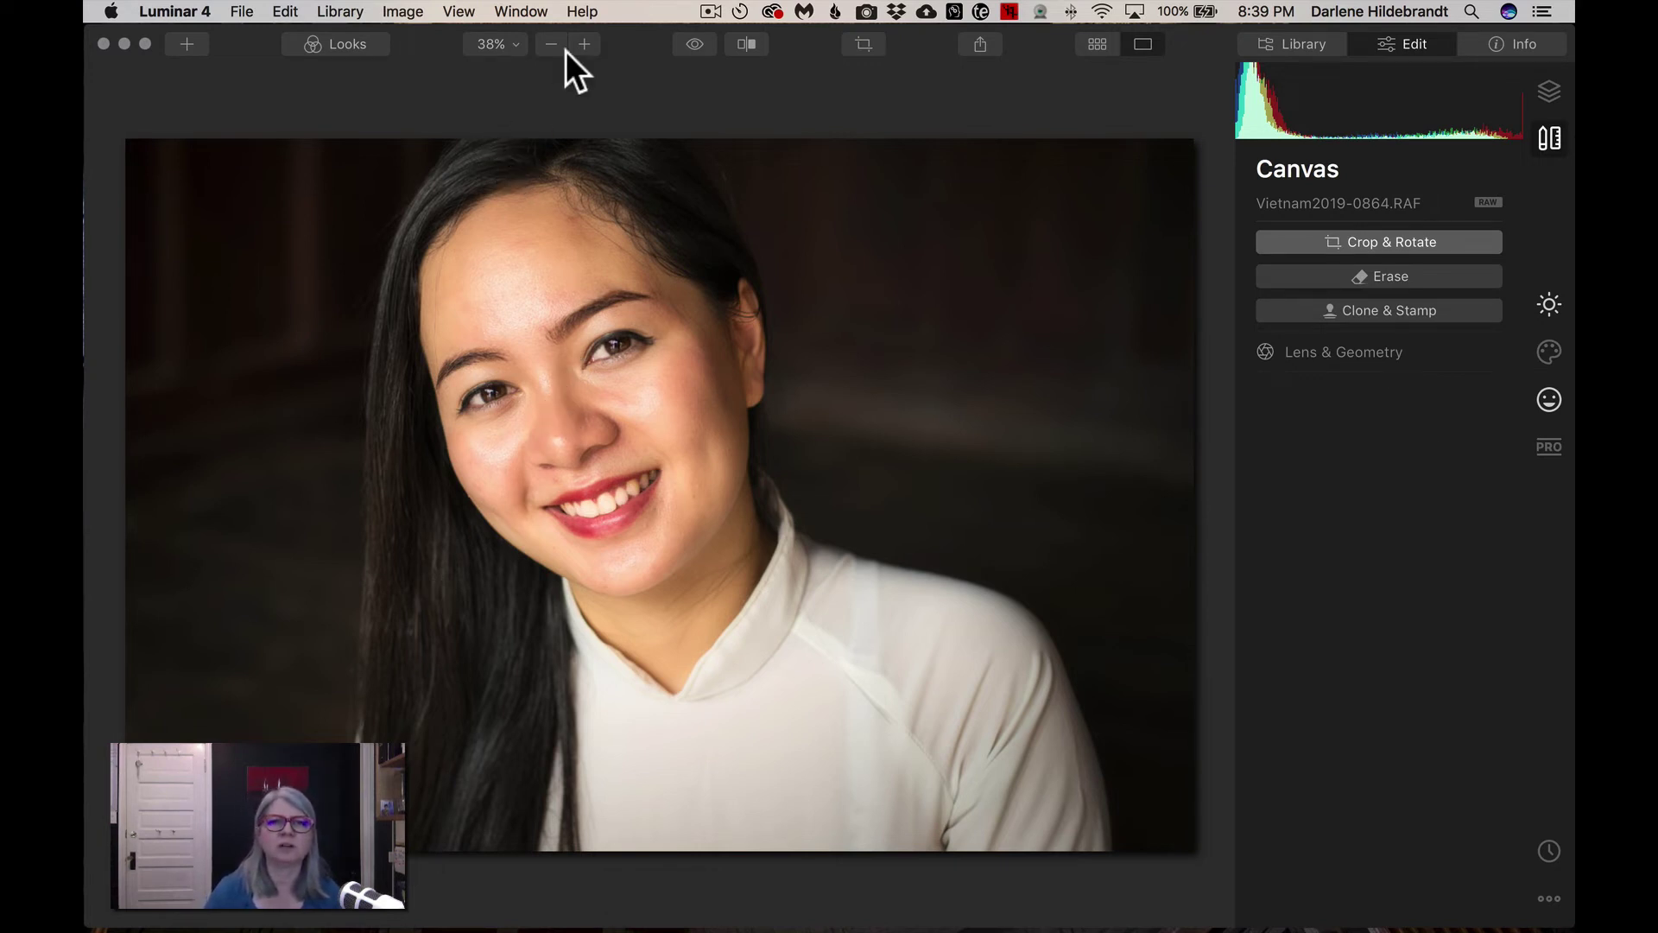
Step: Zoom the face to 100% and pan over the forehead and lower face to inspect the skin
{"action": "left_click", "coordinate": [518, 466]}
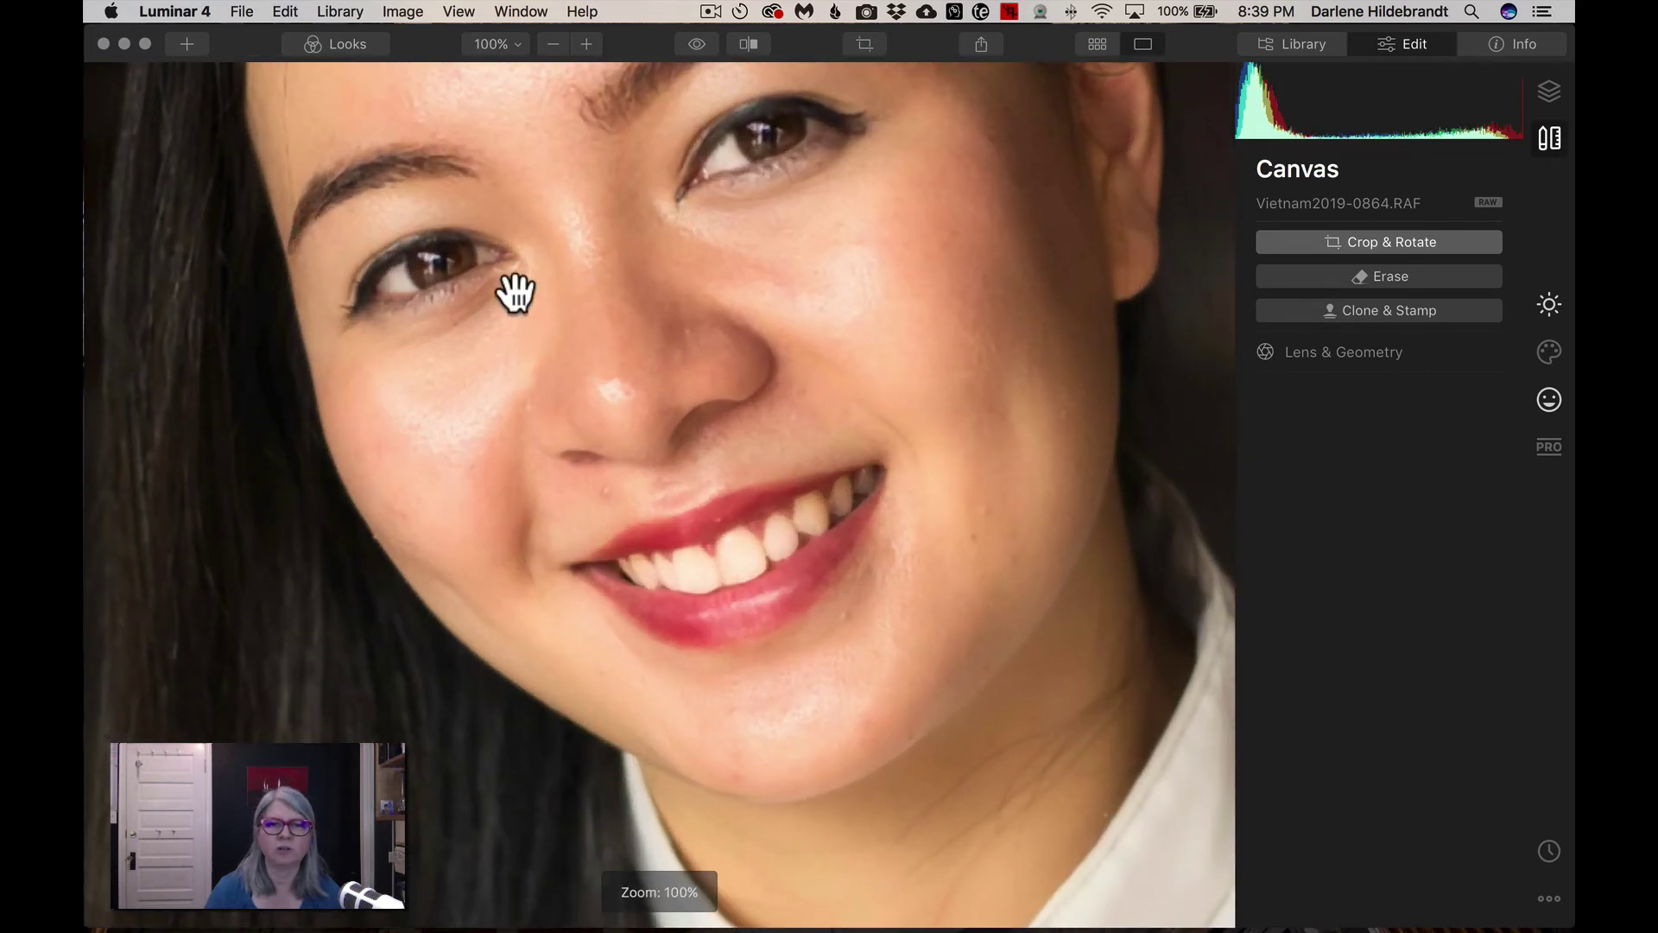
{"action": "left_click_drag", "start_coordinate": [518, 299], "coordinate": [611, 407]}
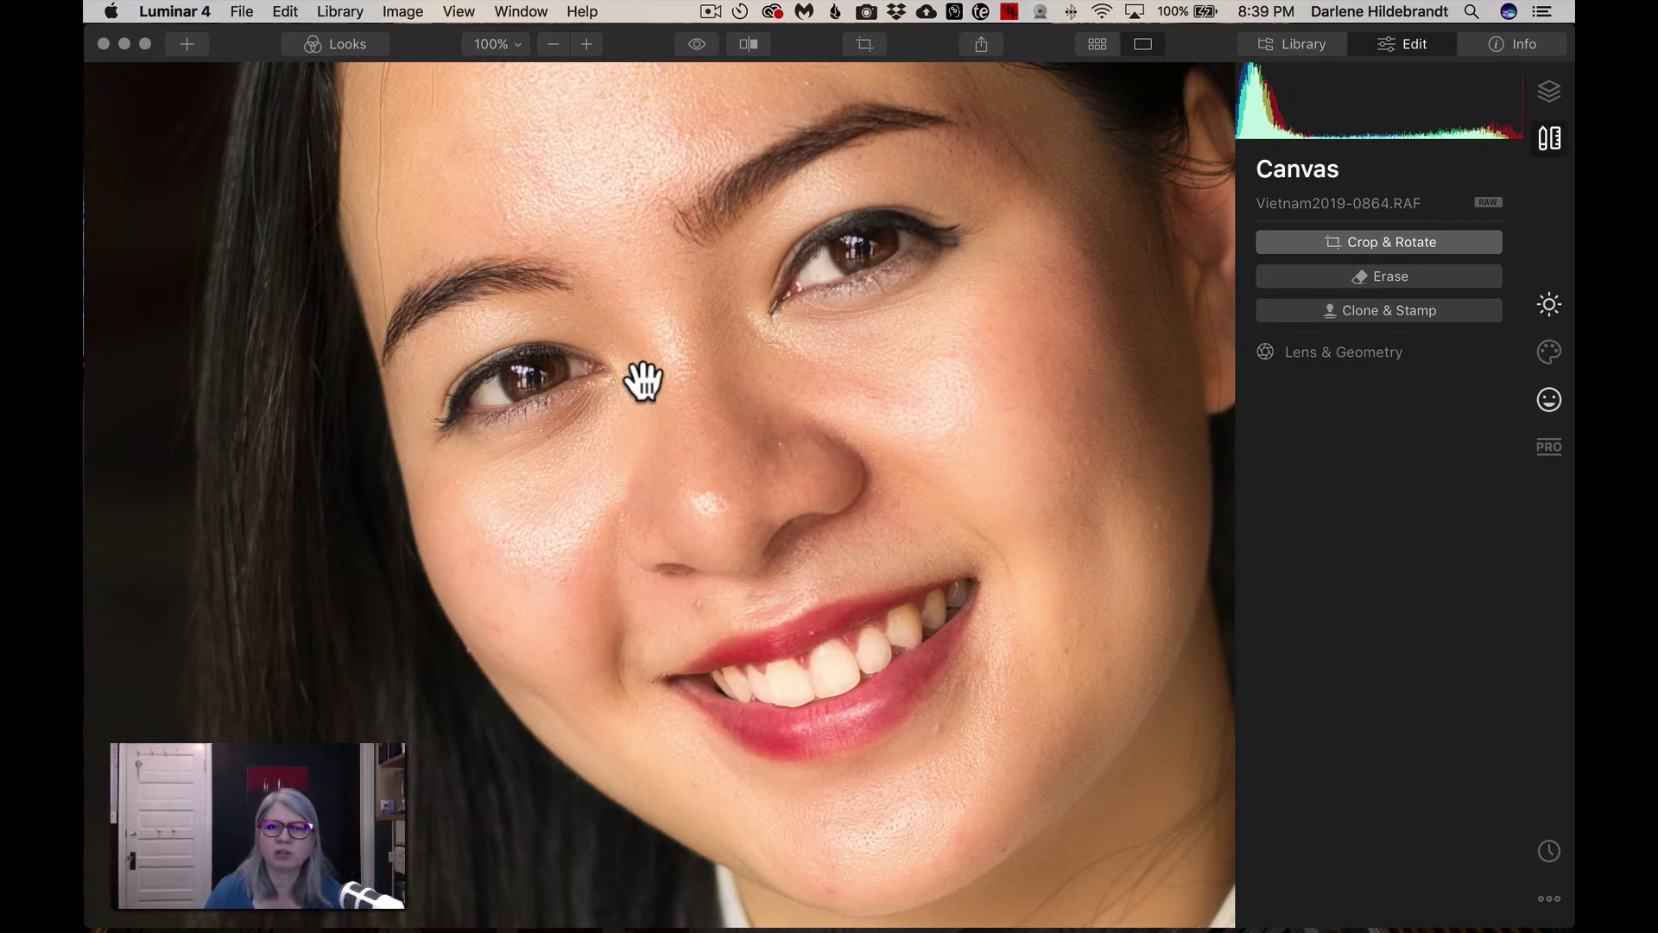
{"action": "left_click_drag", "start_coordinate": [651, 366], "coordinate": [653, 600]}
{"action": "left_click_drag", "start_coordinate": [592, 677], "coordinate": [639, 577]}
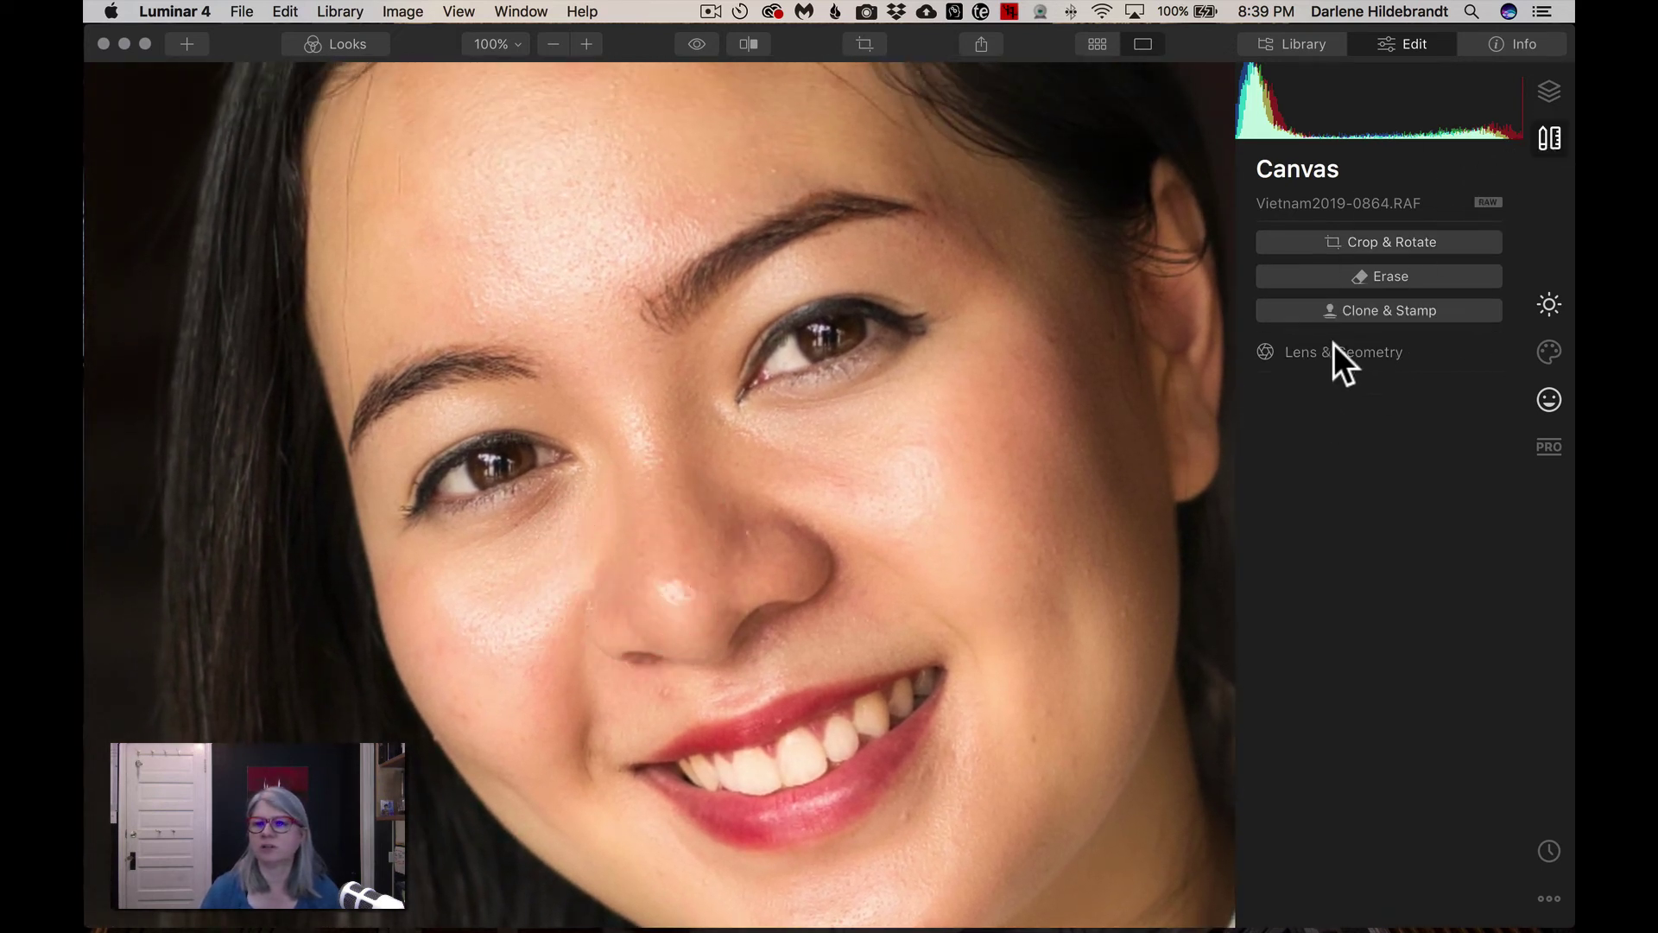
Step: With Erase, mark three forehead spots and the thin vertical forehead line for removal
{"action": "left_click", "coordinate": [1378, 275]}
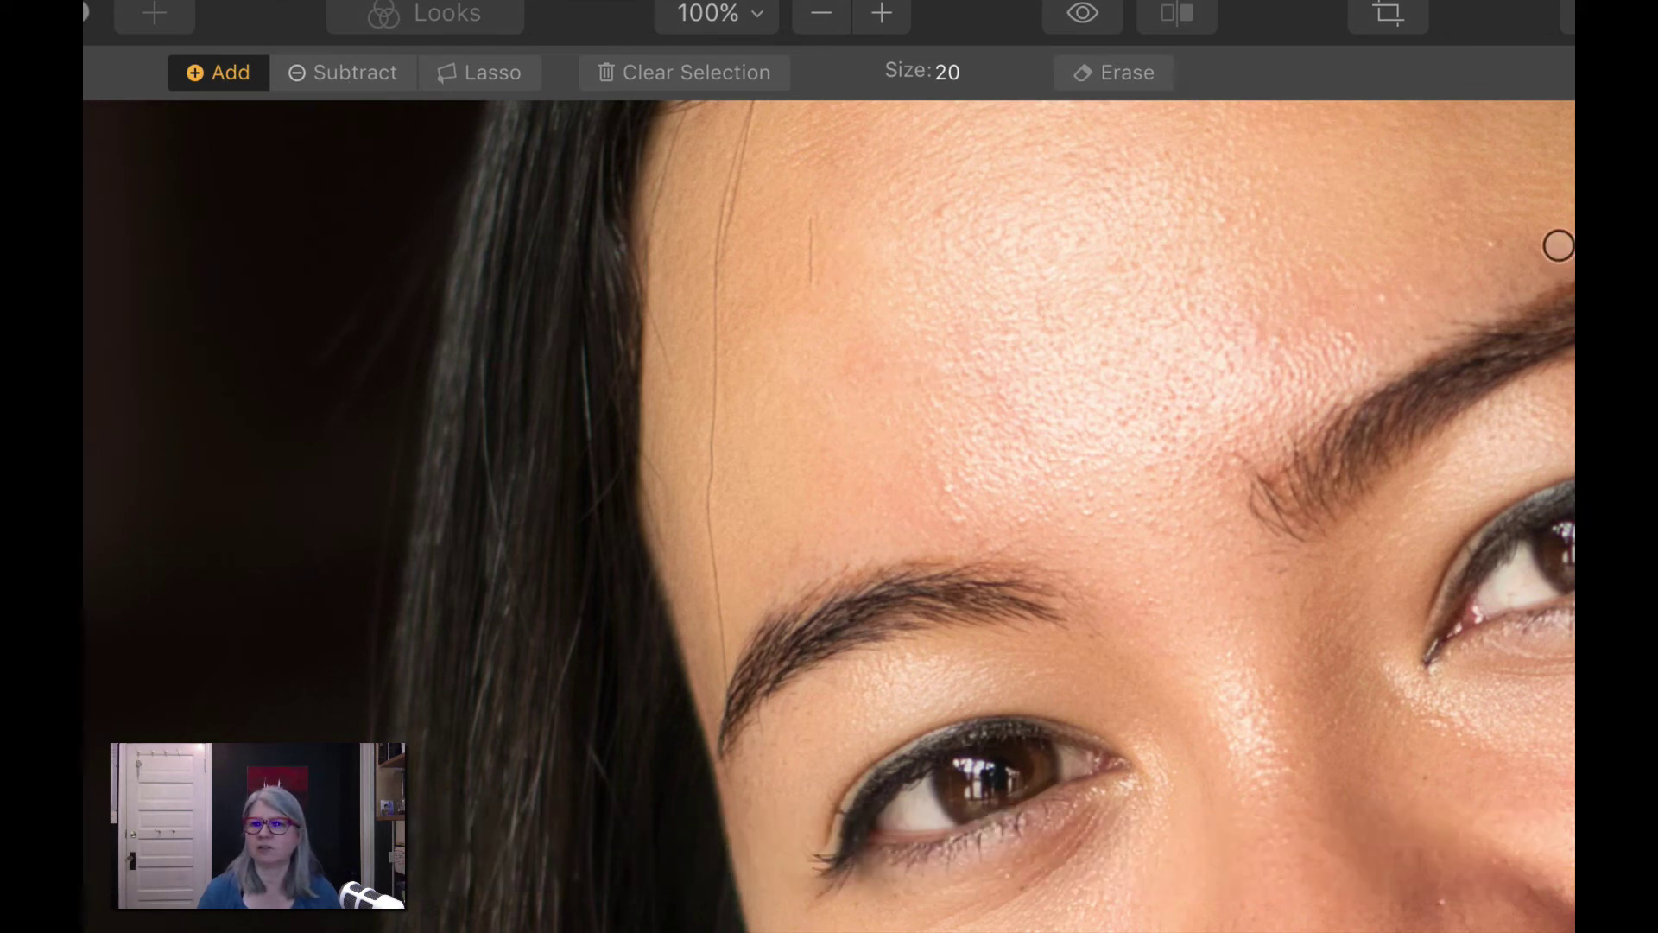
{"action": "left_click", "coordinate": [1494, 242]}
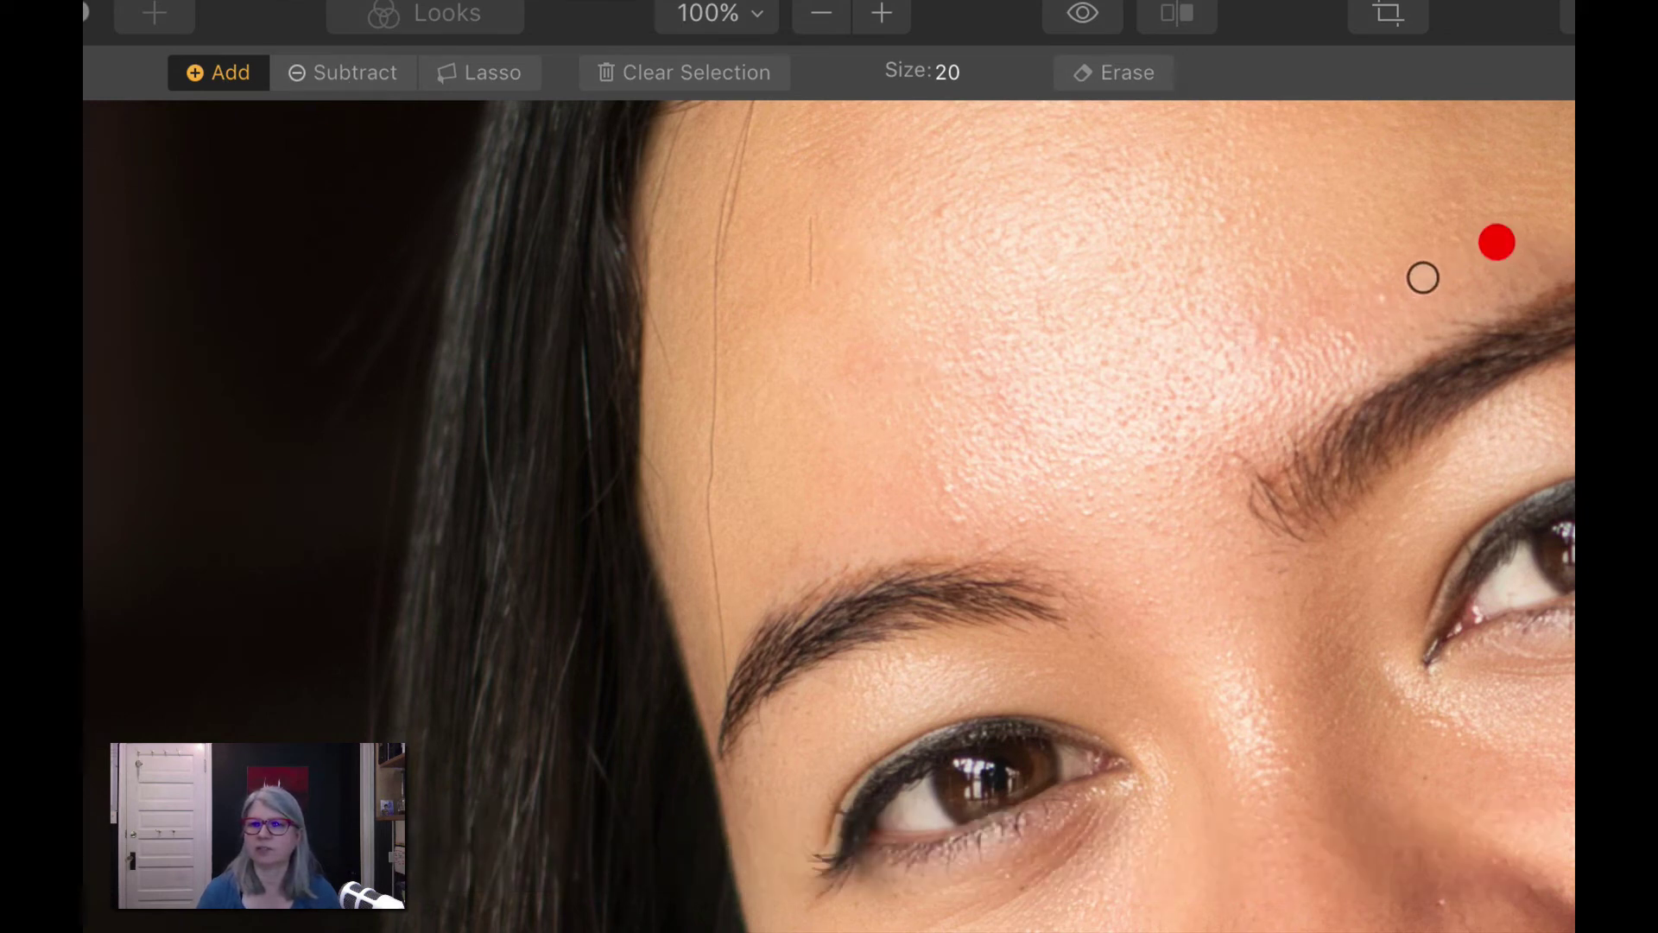
{"action": "left_click", "coordinate": [1383, 296]}
{"action": "left_click", "coordinate": [945, 484]}
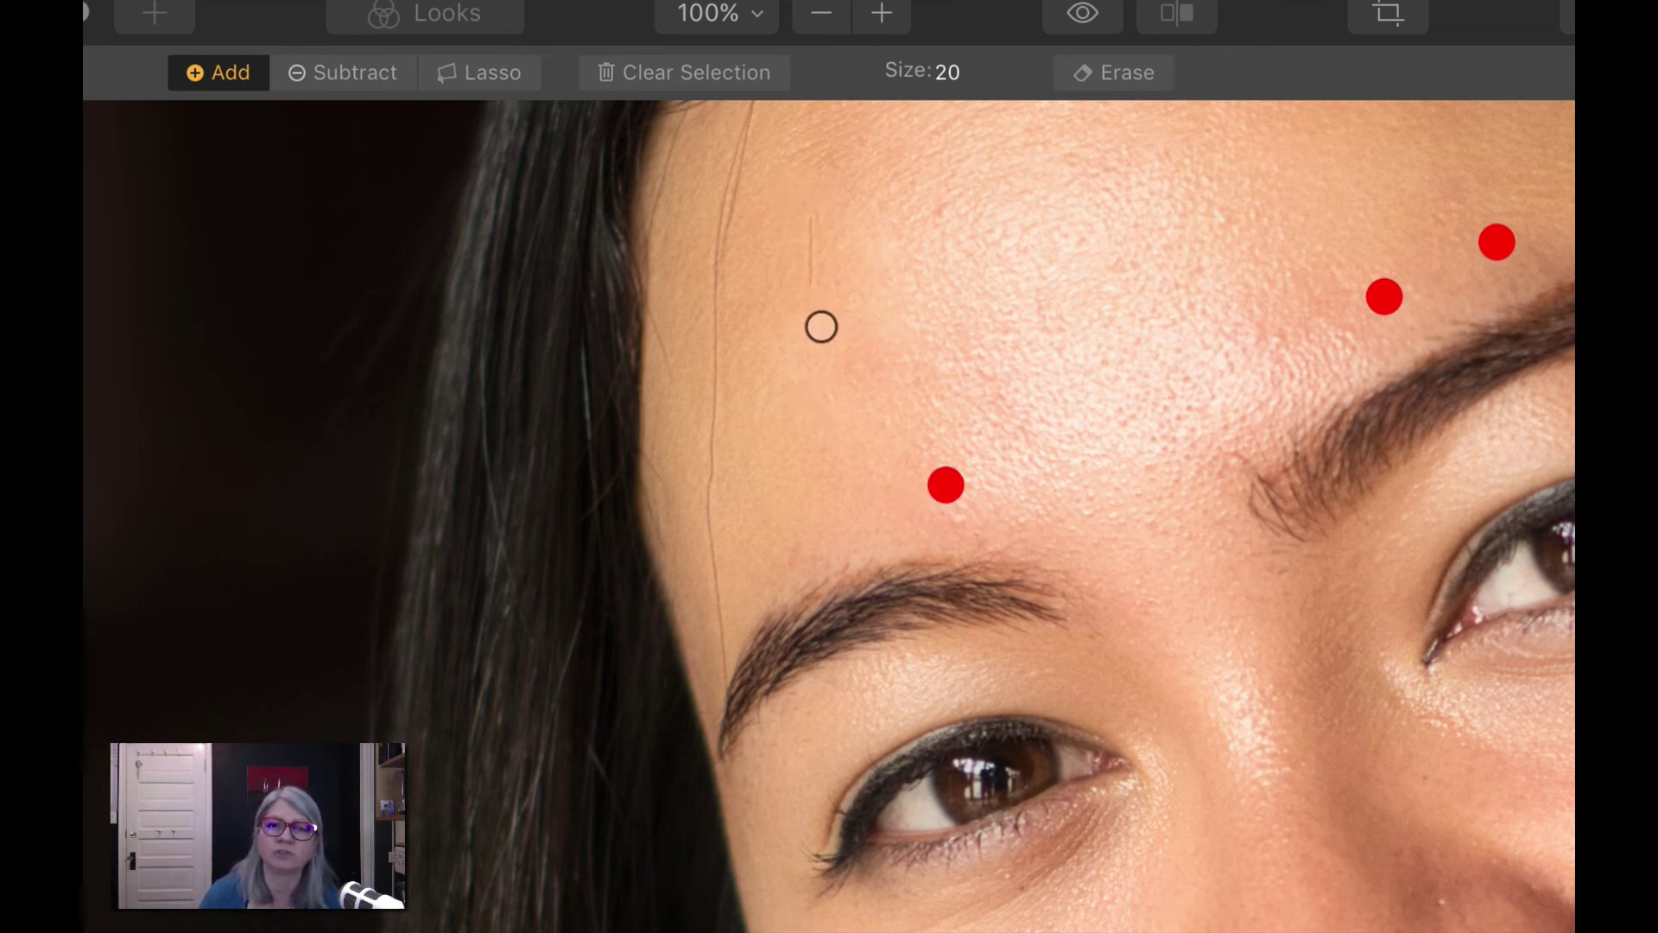
{"action": "left_click_drag", "start_coordinate": [814, 214], "coordinate": [810, 281]}
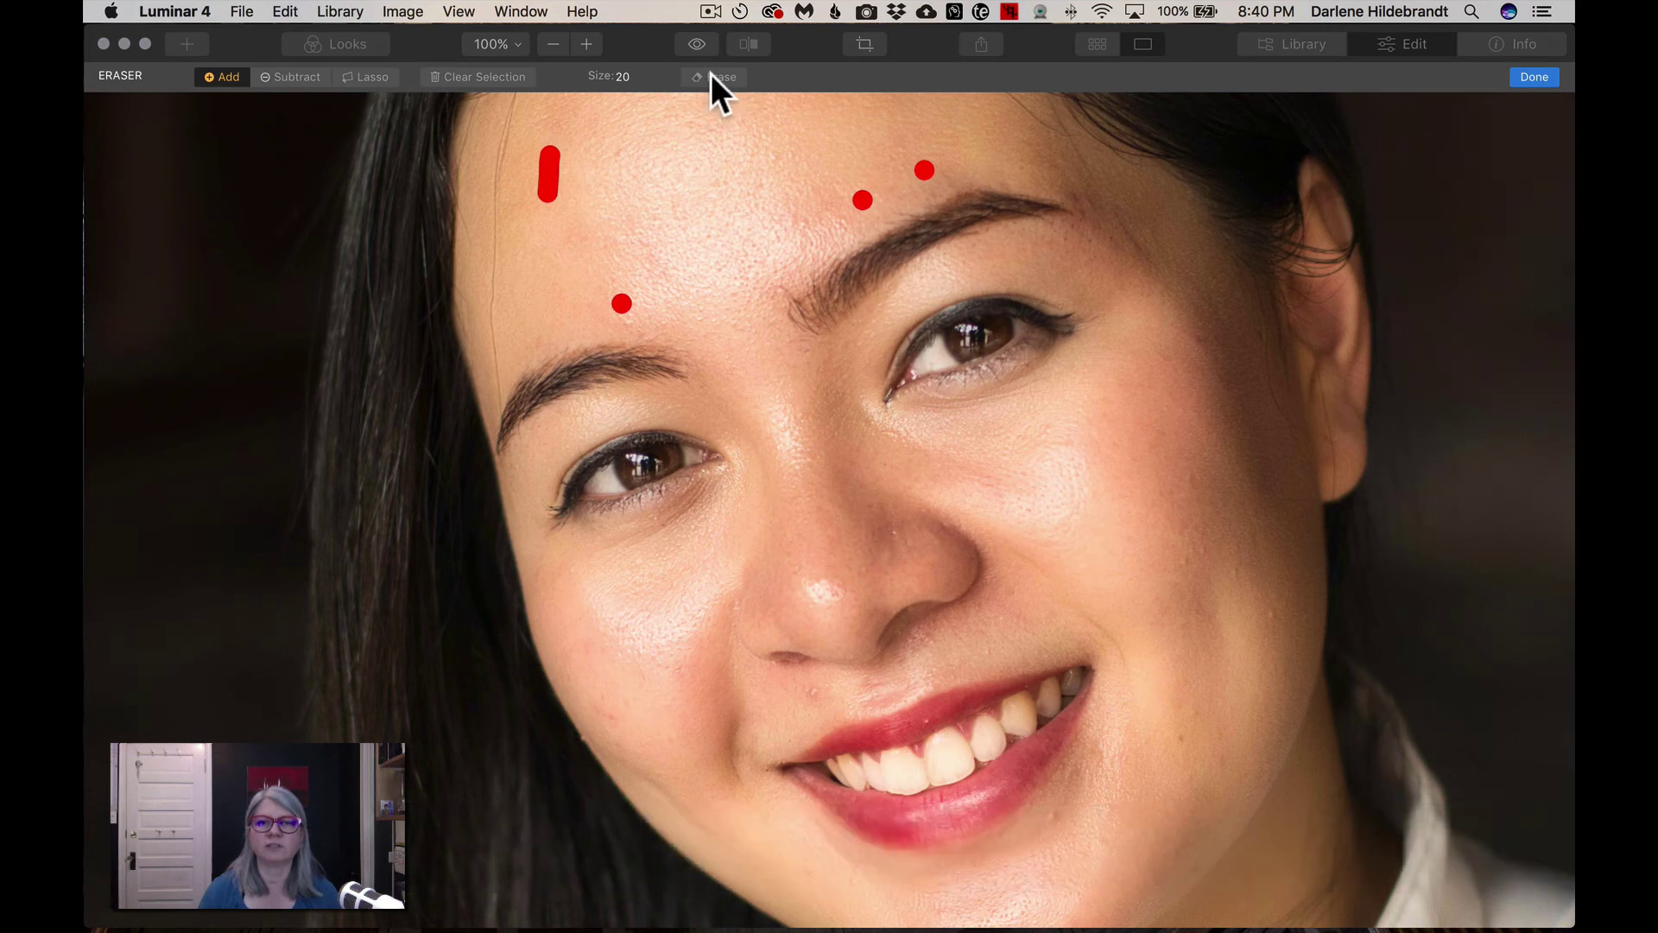
Step: Remove the marked forehead spots, then mark blemishes around the lips, both cheeks and beside the nose
{"action": "left_click", "coordinate": [712, 76]}
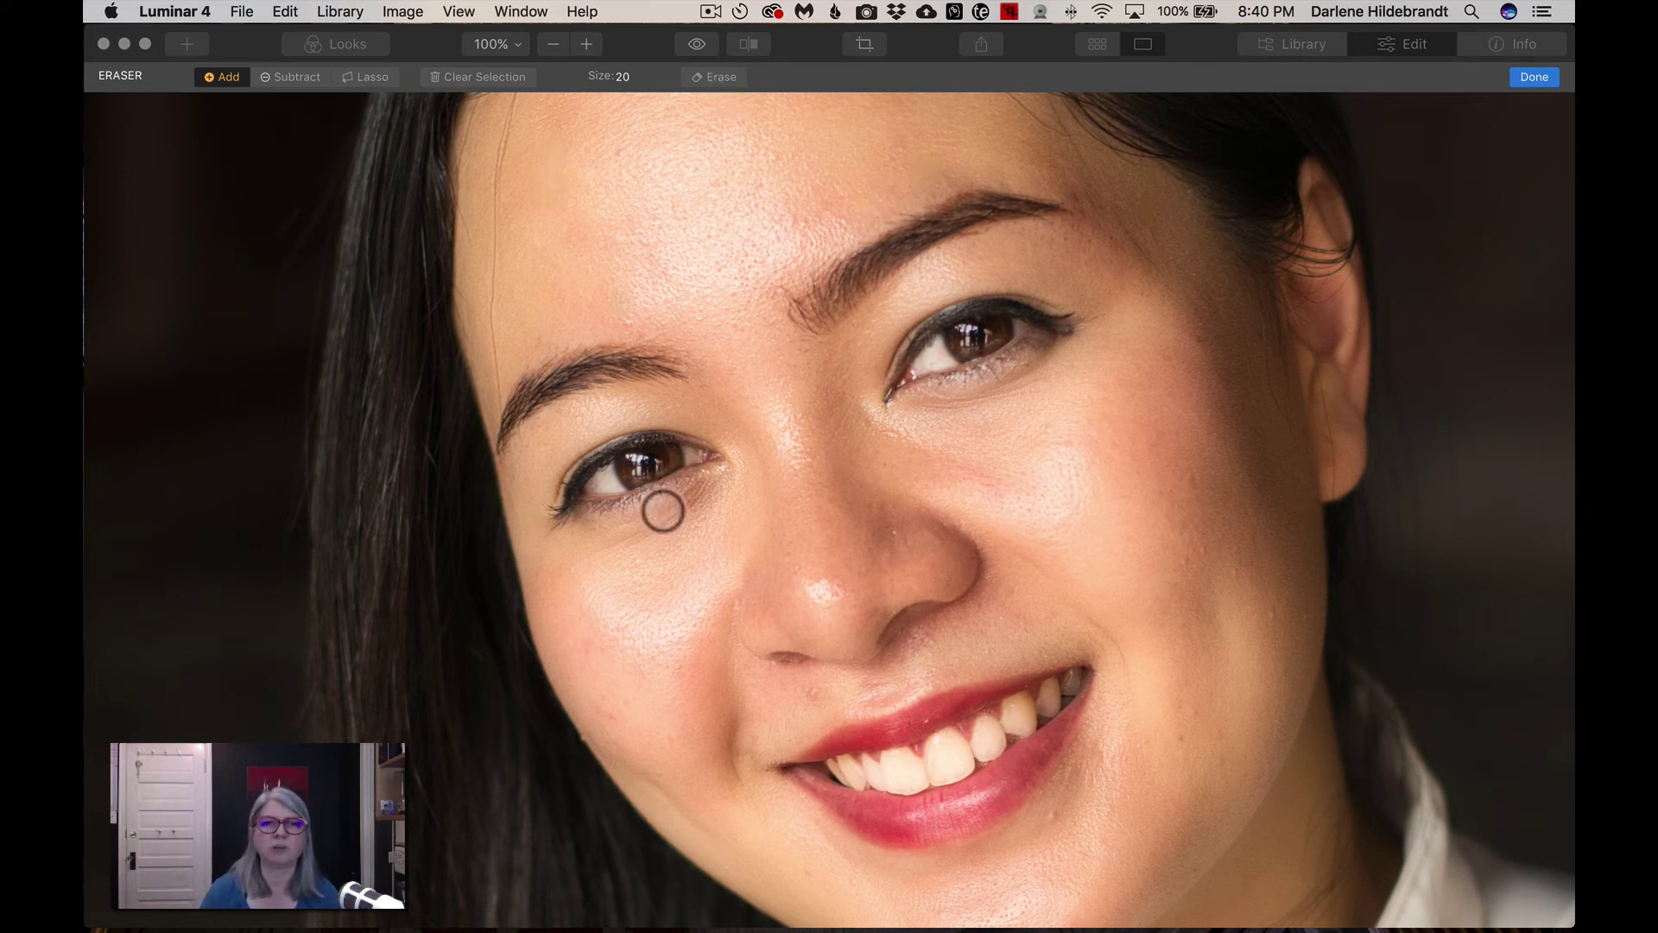
{"action": "left_click", "coordinate": [811, 693]}
{"action": "left_click", "coordinate": [1056, 816]}
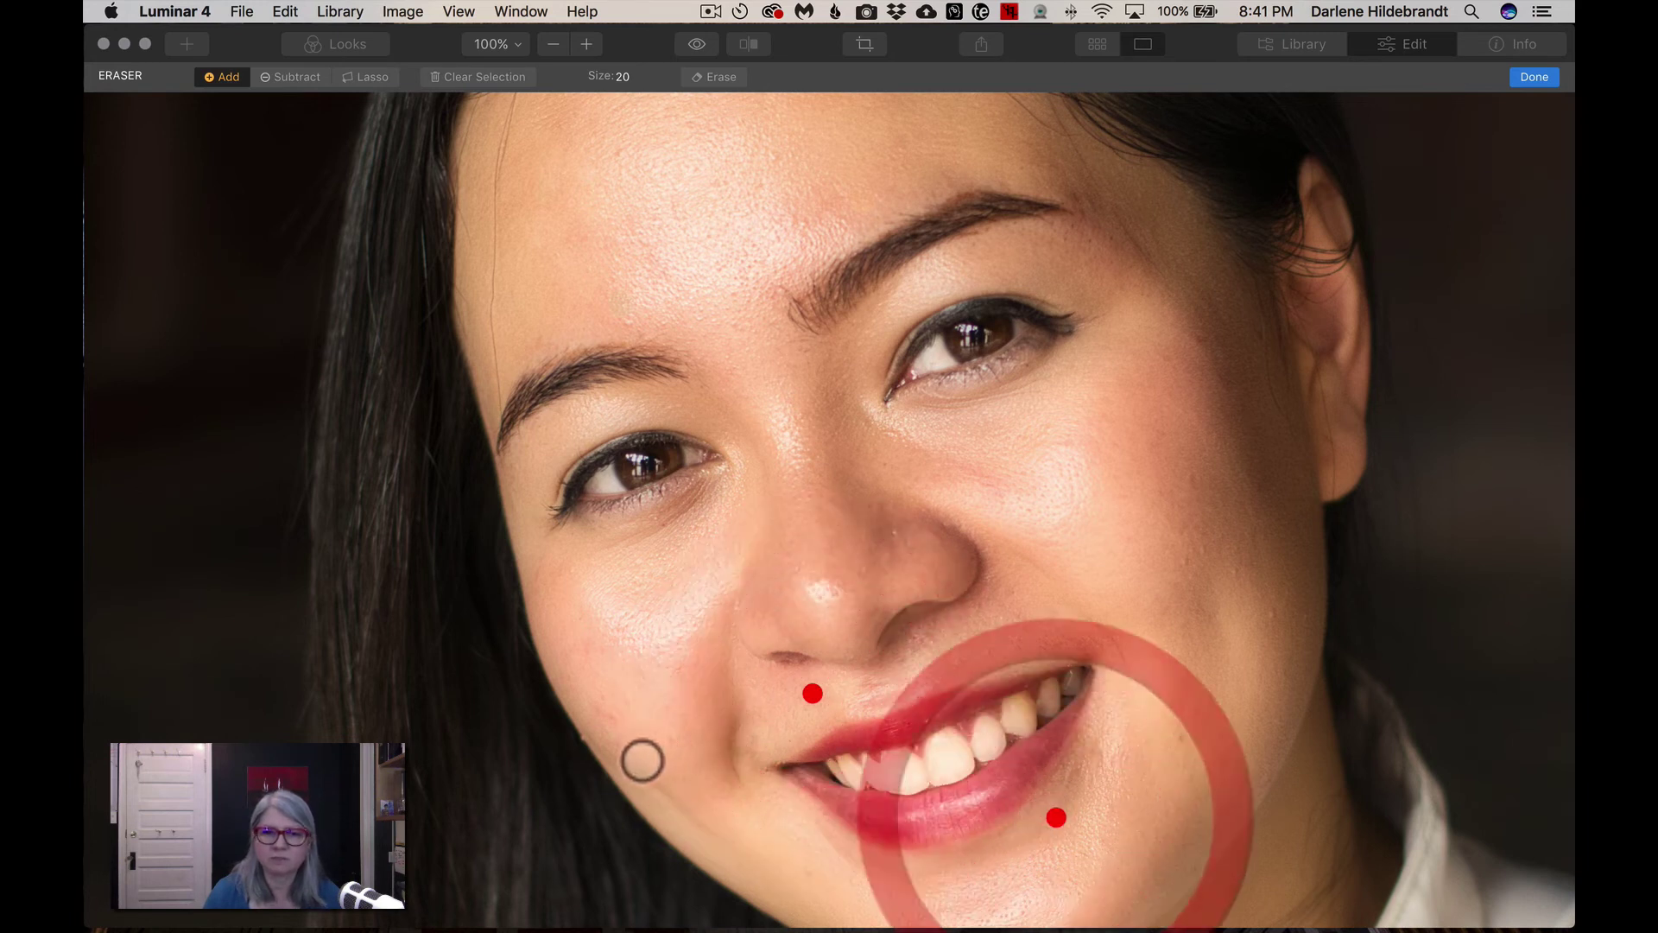
{"action": "left_click", "coordinate": [613, 718]}
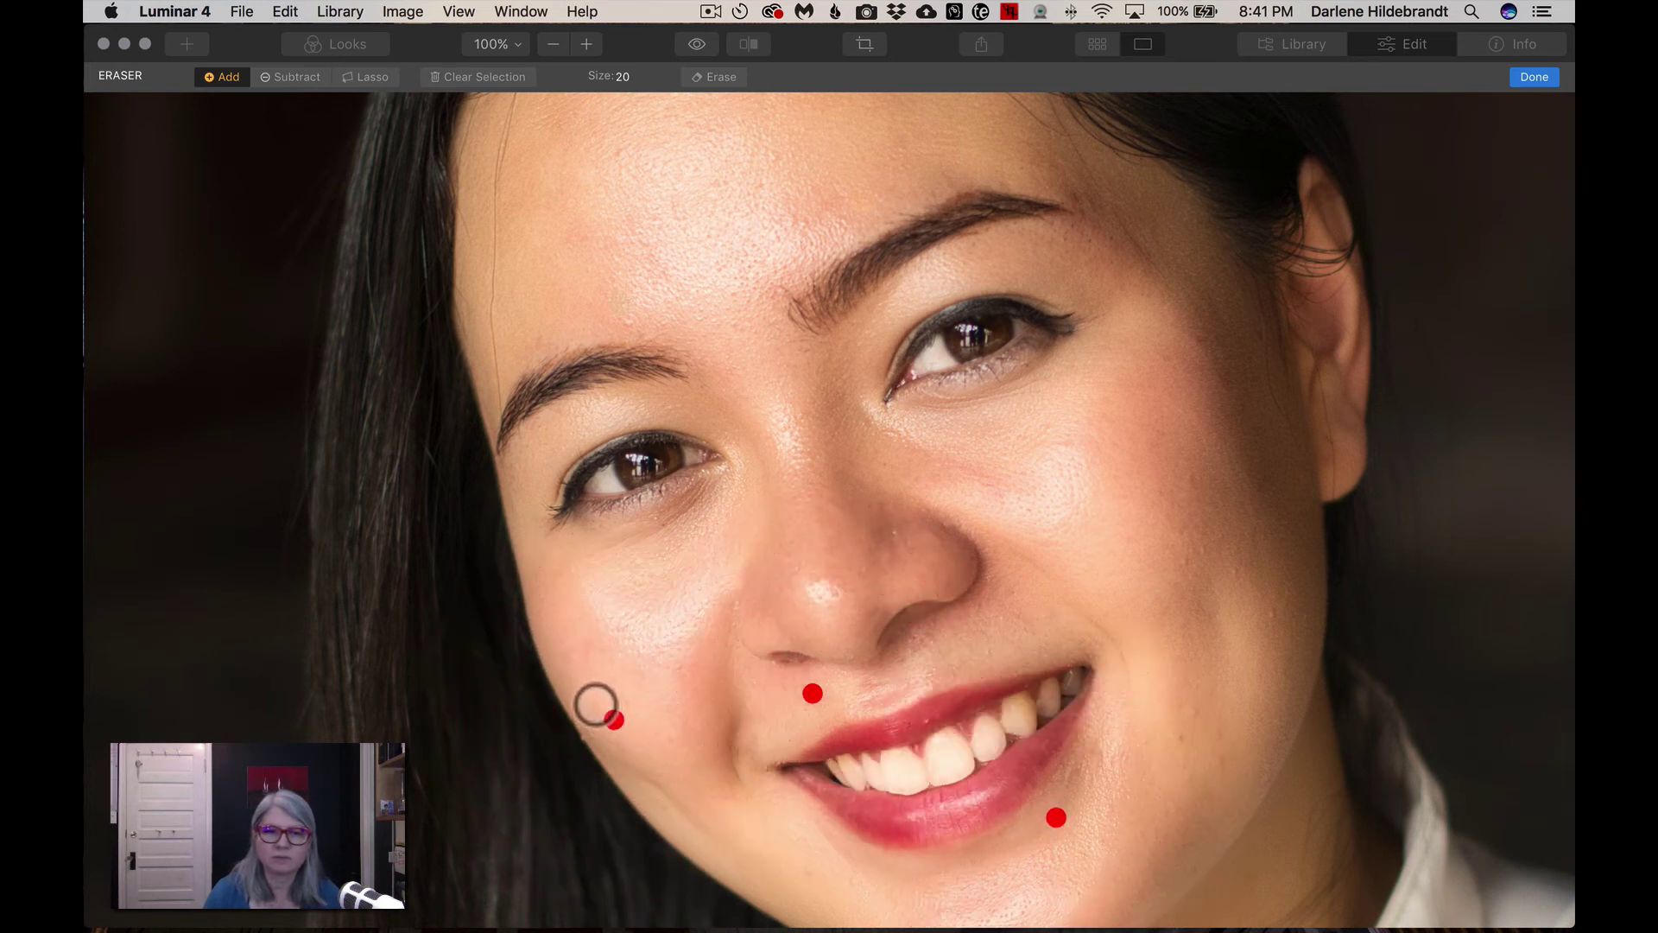
{"action": "left_click", "coordinate": [596, 705]}
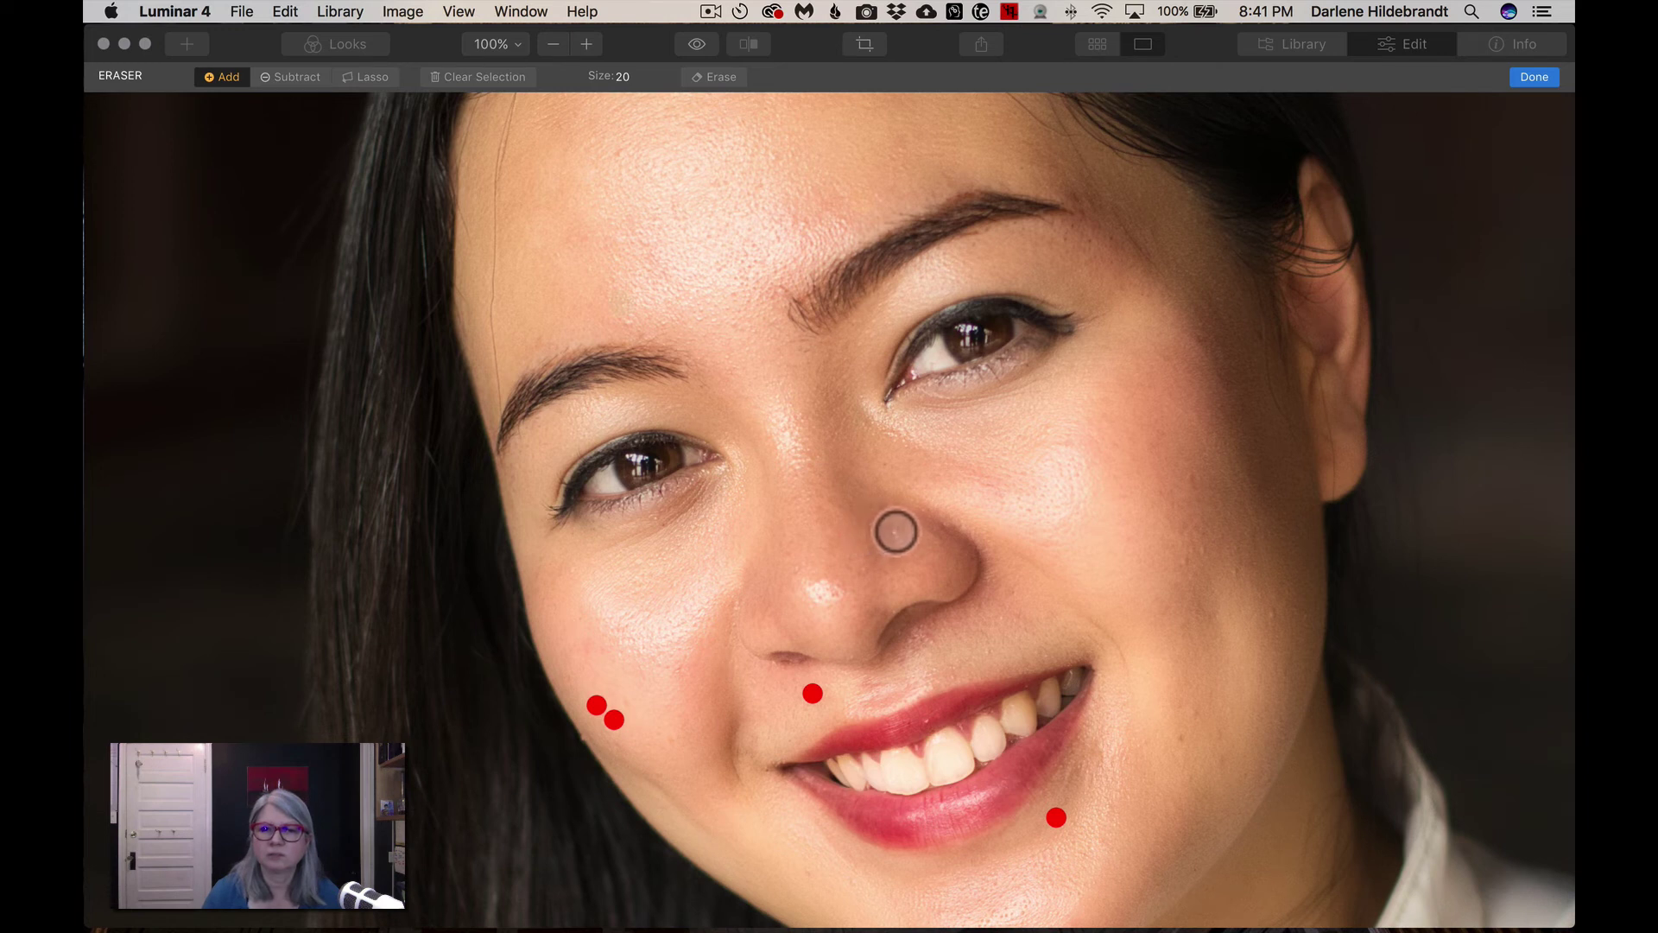
{"action": "left_click", "coordinate": [896, 532]}
{"action": "left_click", "coordinate": [1015, 592]}
{"action": "left_click", "coordinate": [990, 485]}
Step: Mark two more forehead spots and one near the hairline, then erase all marked blemishes
{"action": "left_click_drag", "start_coordinate": [788, 185], "coordinate": [803, 396]}
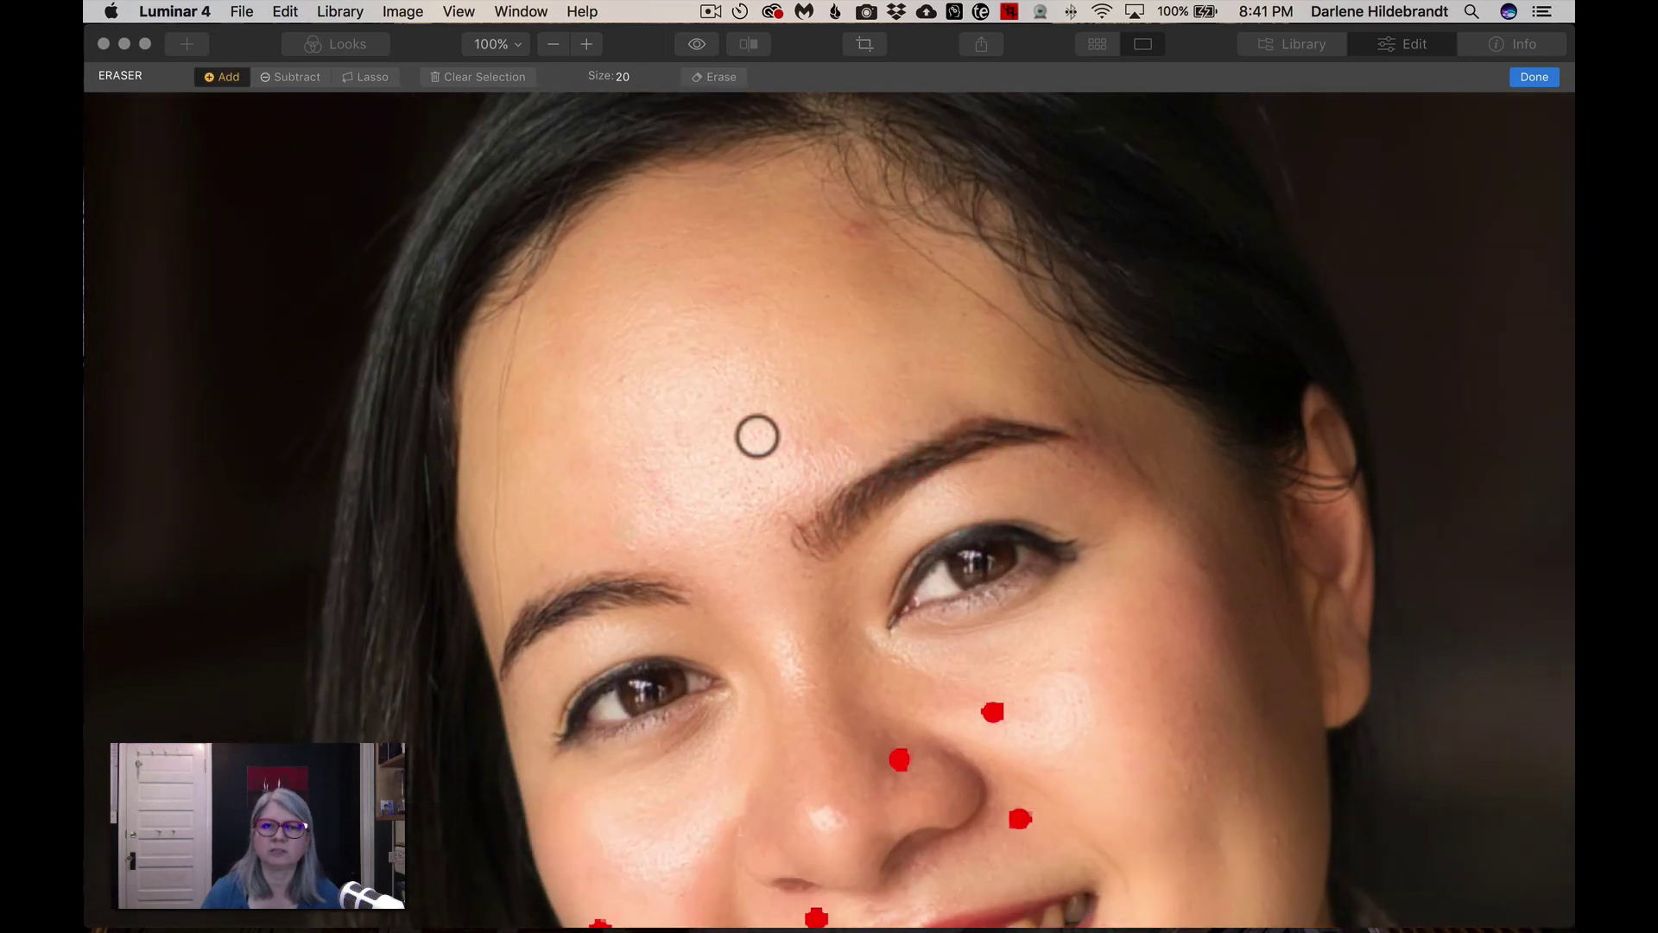
{"action": "left_click", "coordinate": [775, 385]}
{"action": "left_click", "coordinate": [622, 381]}
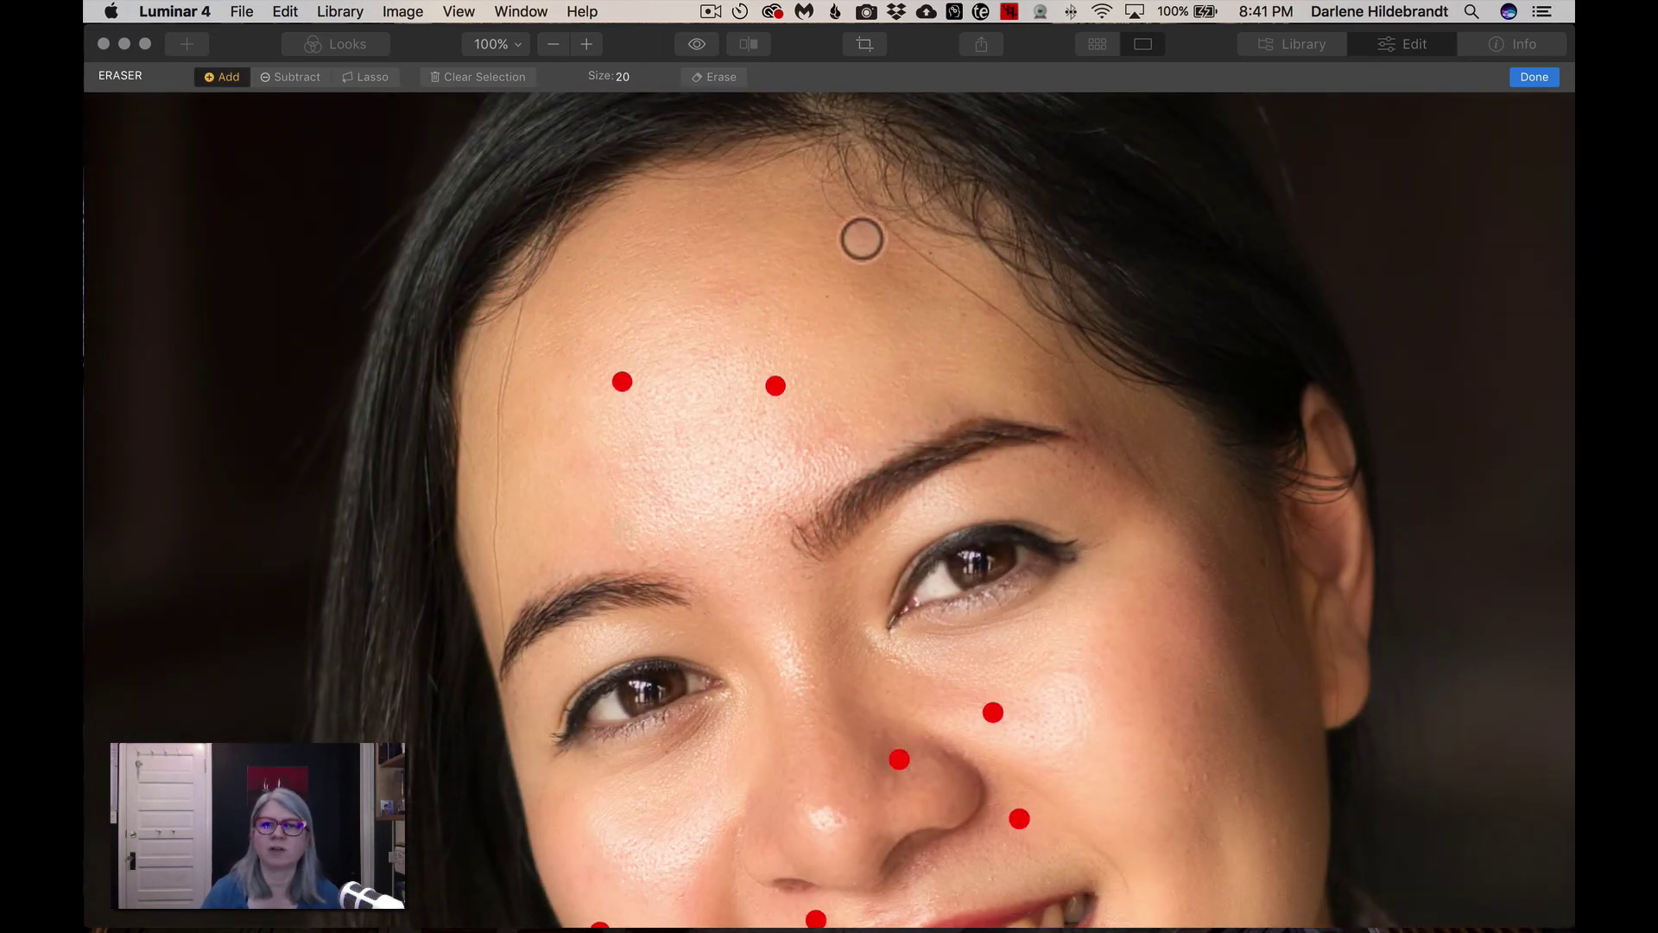
{"action": "left_click_drag", "start_coordinate": [846, 225], "coordinate": [862, 230]}
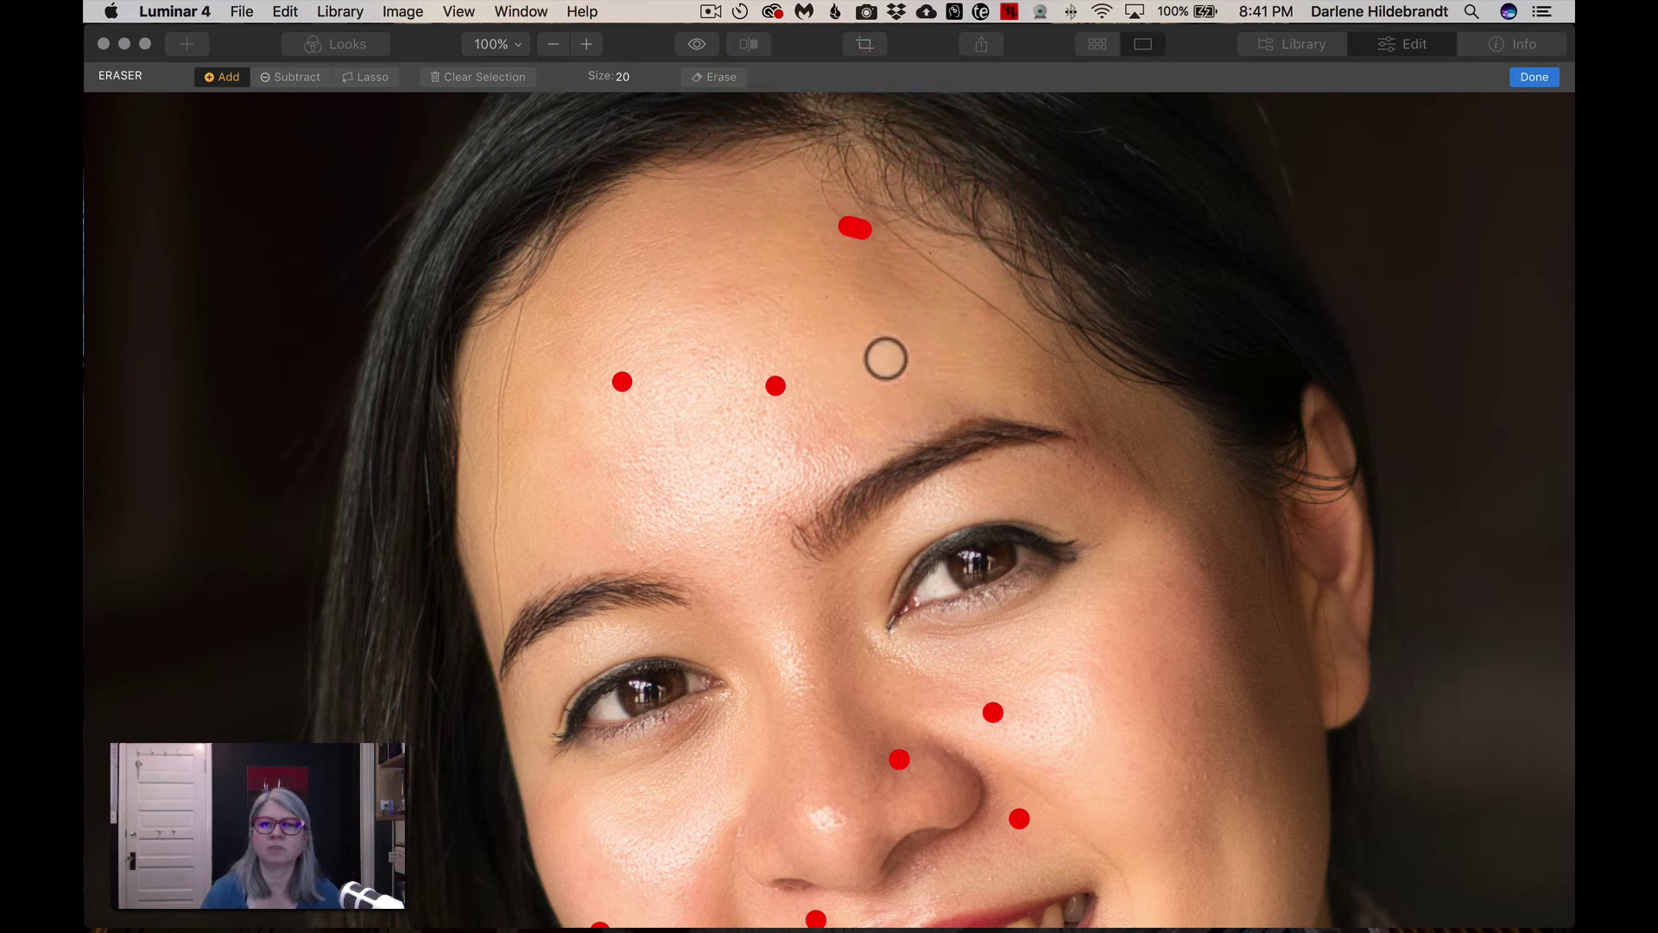
{"action": "left_click", "coordinate": [703, 73]}
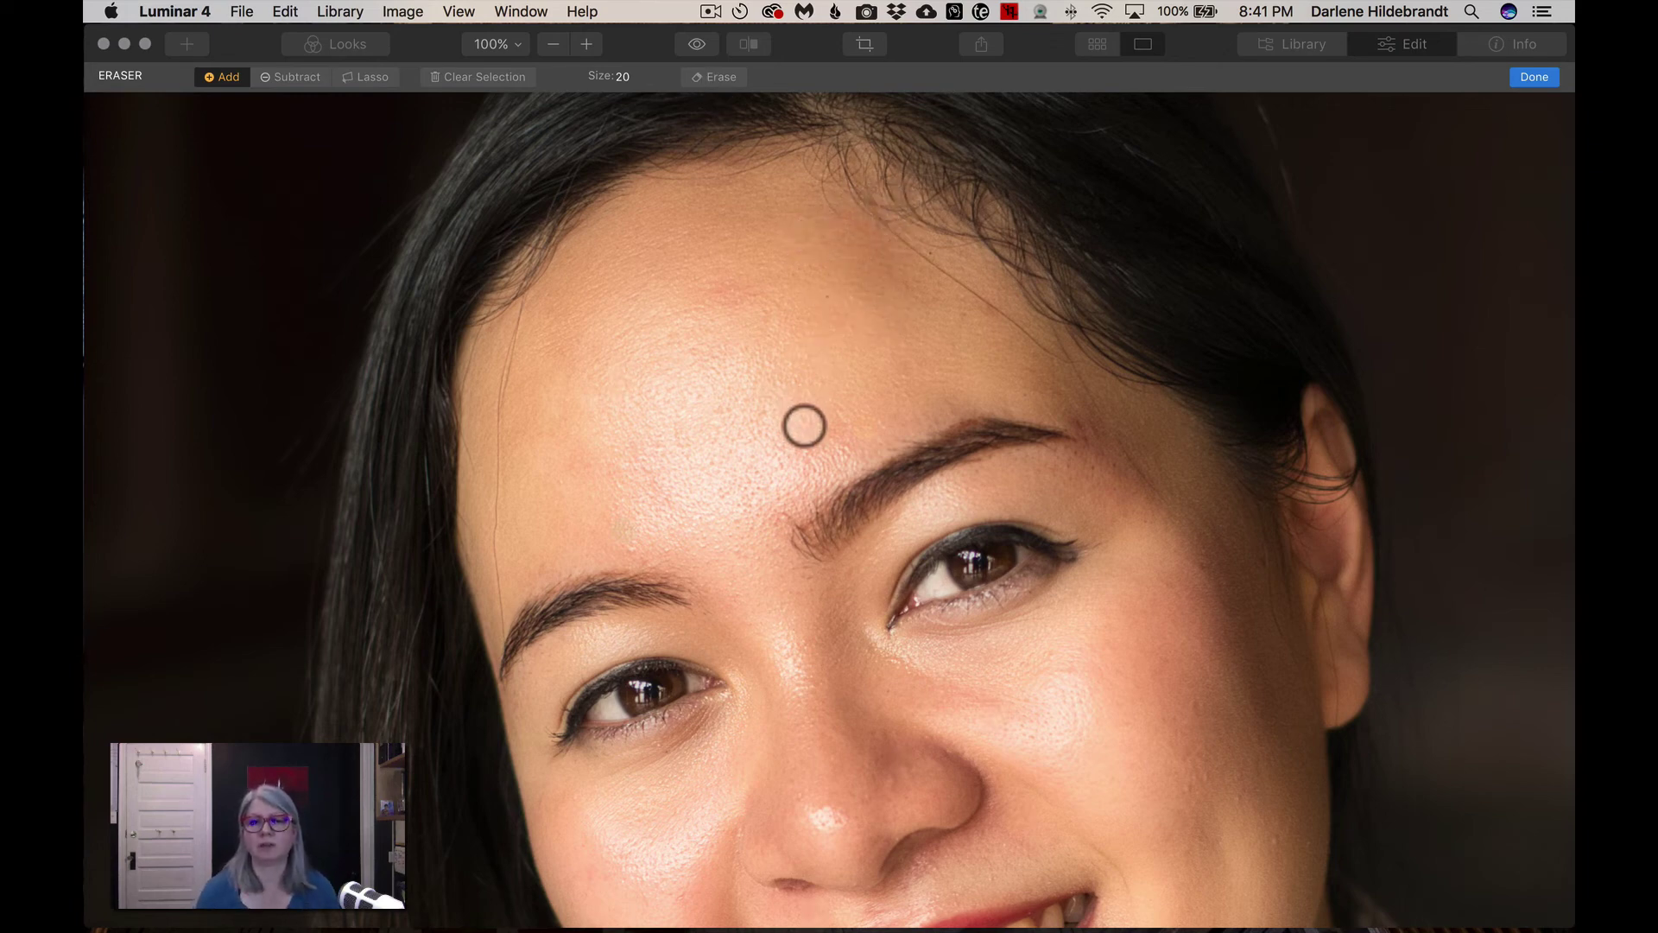
Step: Mark two chin spots and four cheek blemishes, then erase them
{"action": "key", "text": "space"}
{"action": "left_click_drag", "start_coordinate": [796, 505], "coordinate": [796, 166]}
{"action": "left_click", "coordinate": [1068, 809]}
{"action": "left_click", "coordinate": [943, 860]}
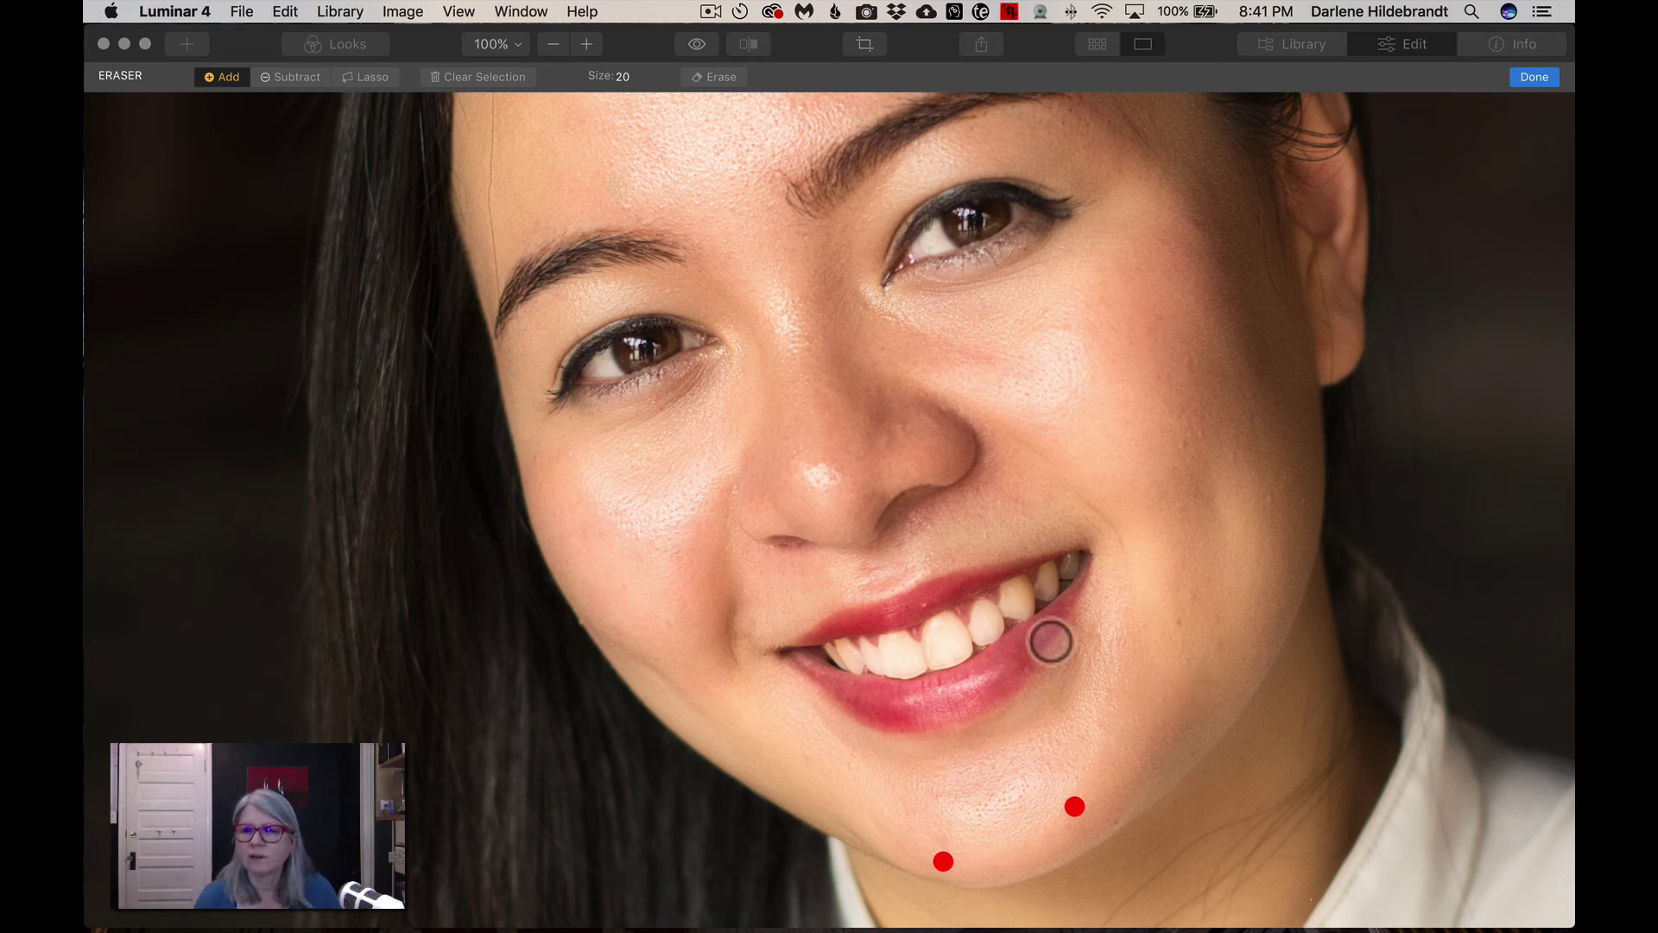
{"action": "left_click", "coordinate": [1270, 498]}
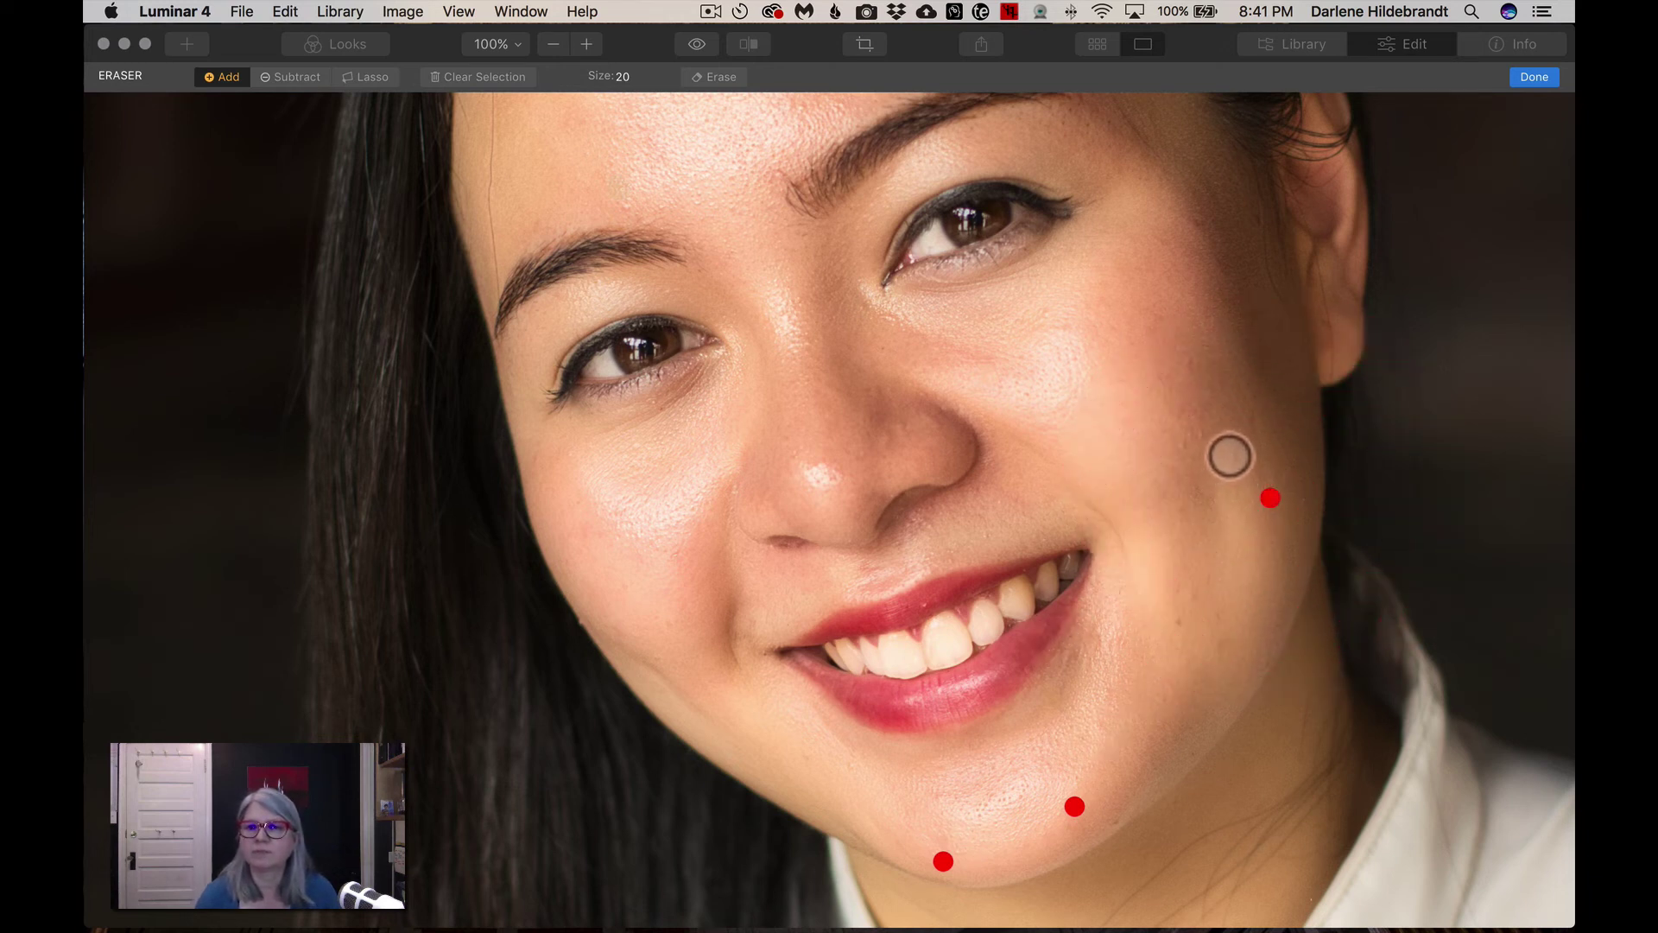
{"action": "left_click", "coordinate": [1234, 456]}
{"action": "left_click", "coordinate": [1184, 446]}
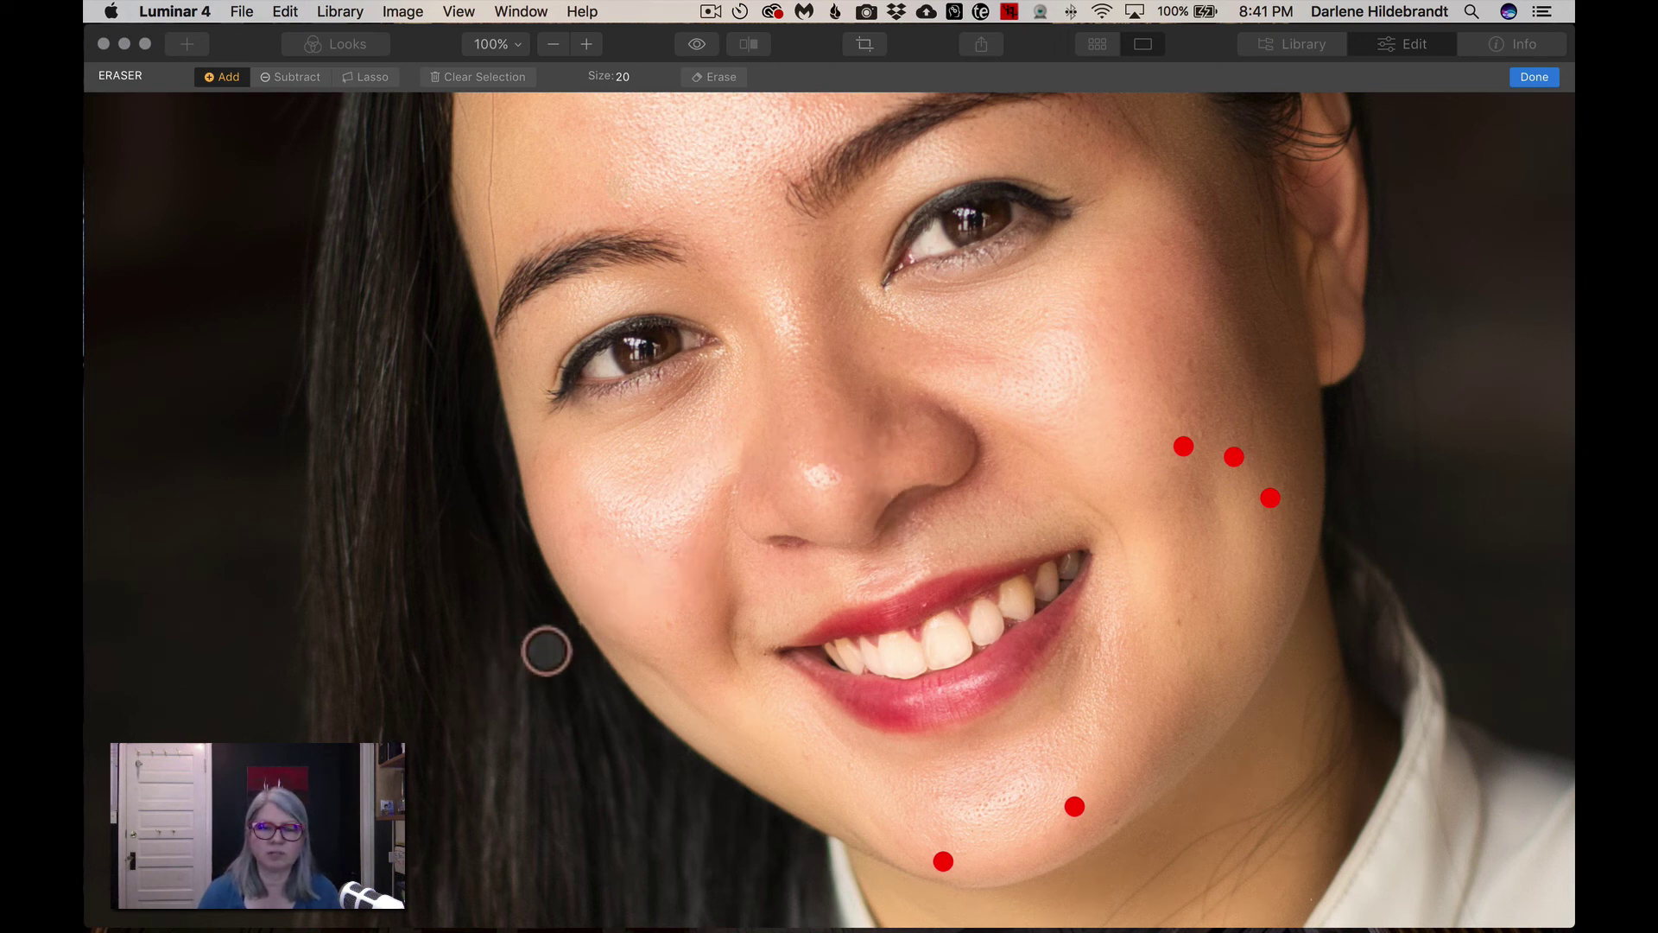
{"action": "left_click", "coordinate": [575, 624]}
{"action": "left_click", "coordinate": [703, 76]}
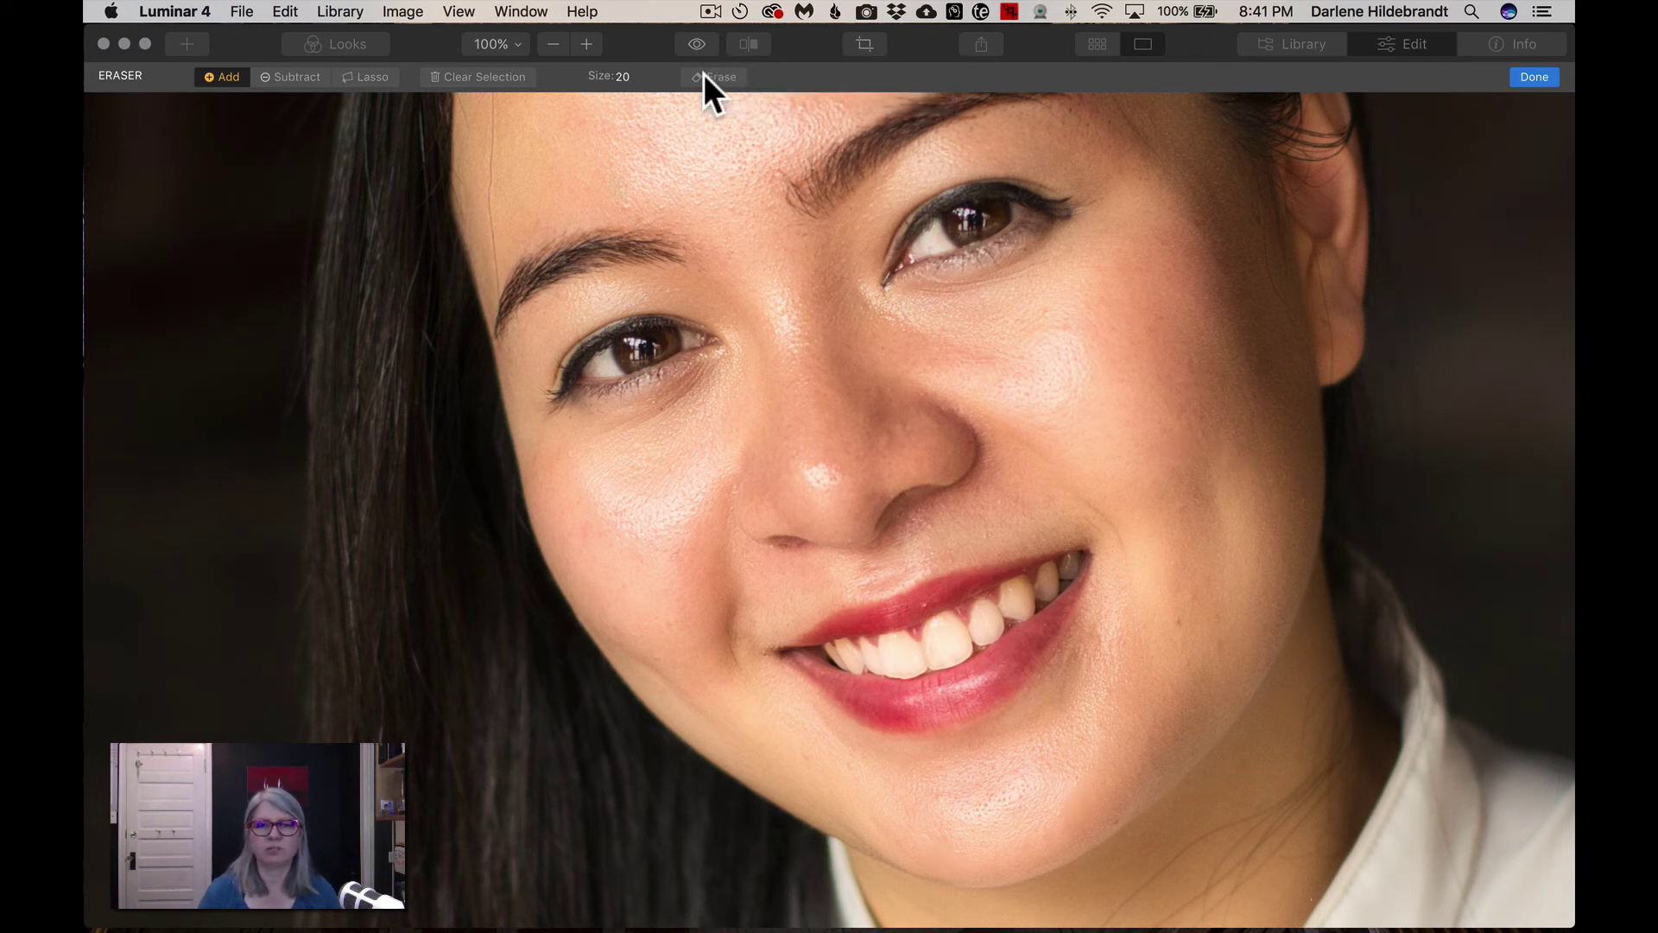
Step: Apply the erasing as an Erased image layer, show the Layers list, and fit the portrait to screen
{"action": "left_click", "coordinate": [1527, 77]}
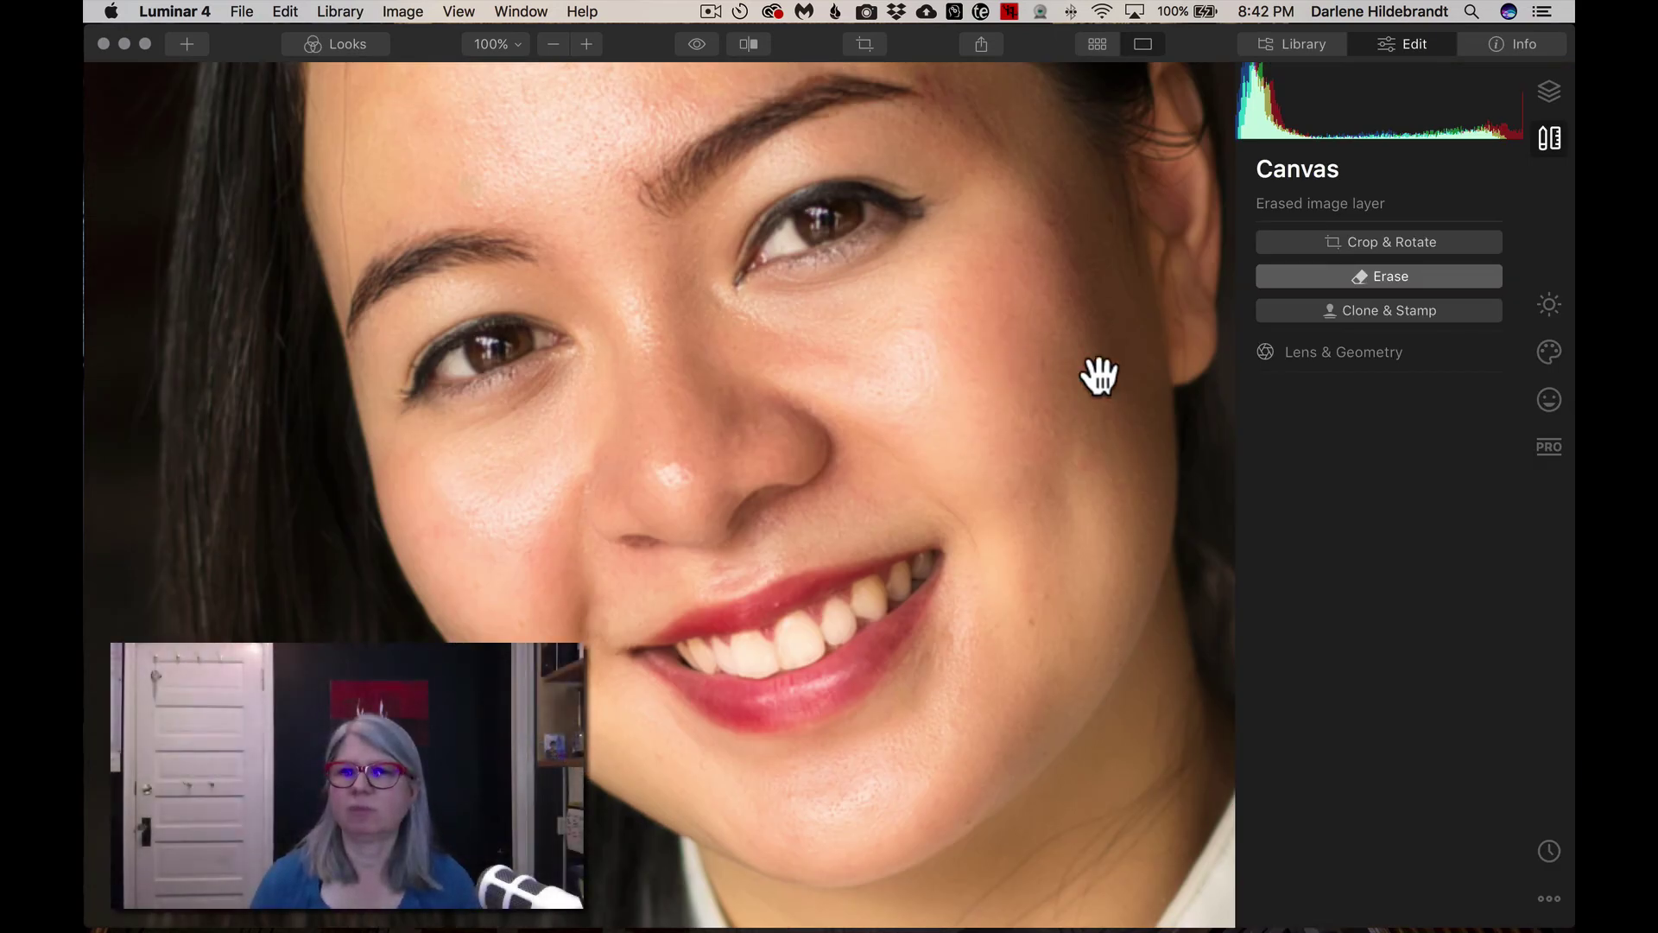
{"action": "left_click", "coordinate": [1549, 92]}
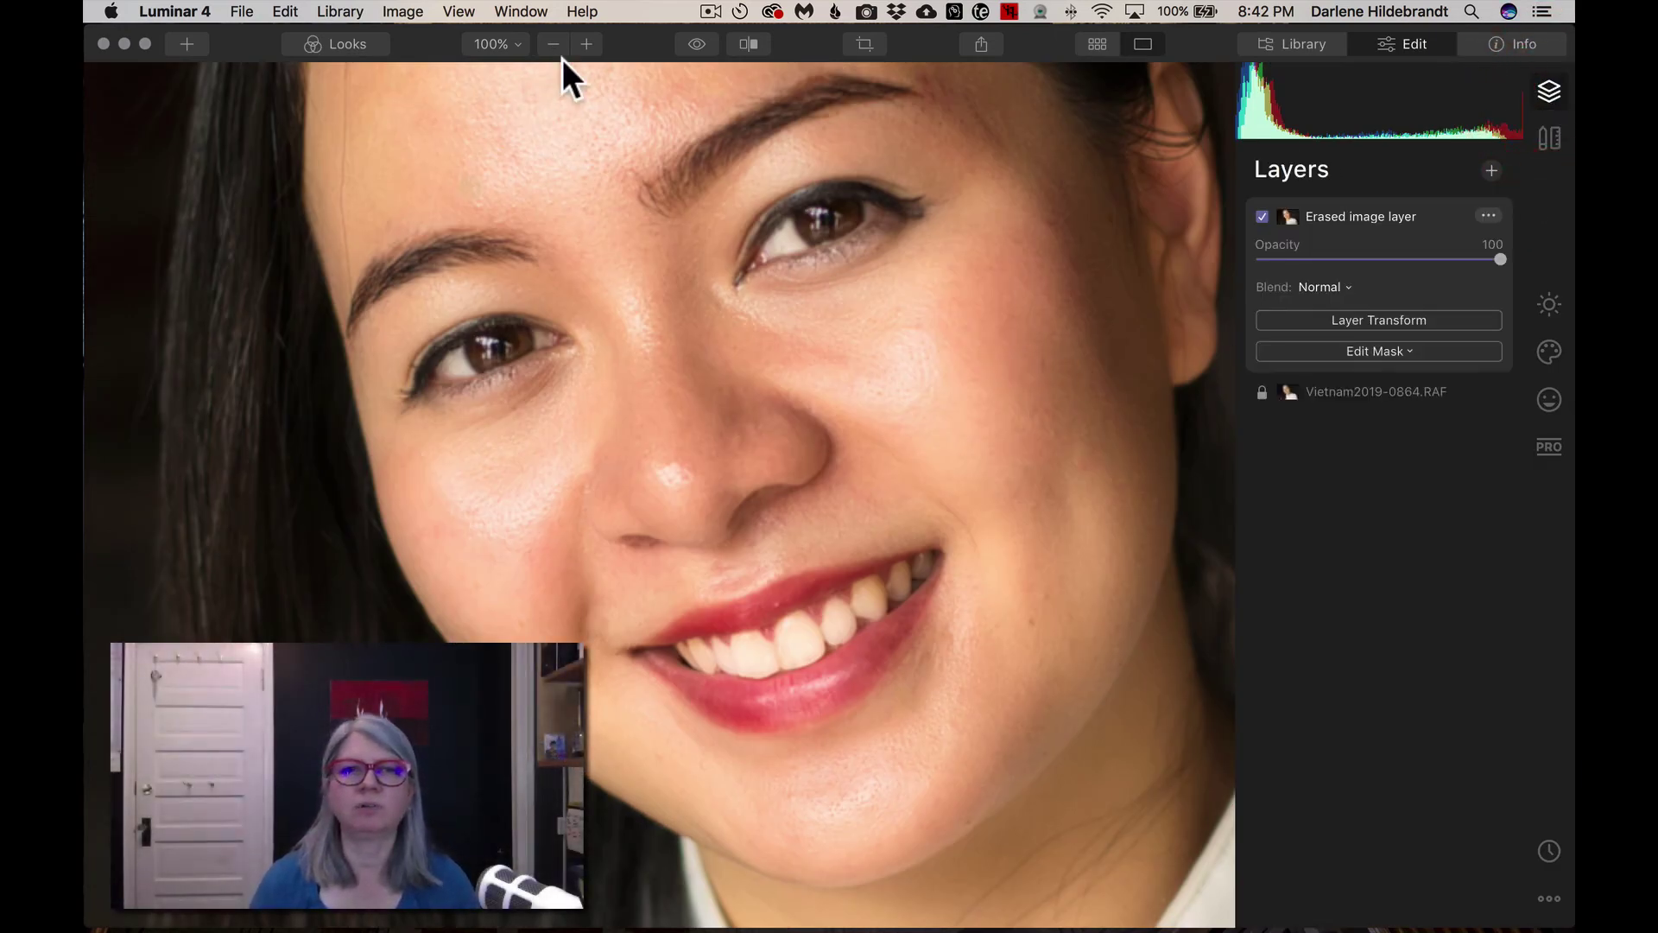
{"action": "left_click", "coordinate": [495, 45]}
{"action": "left_click", "coordinate": [498, 74]}
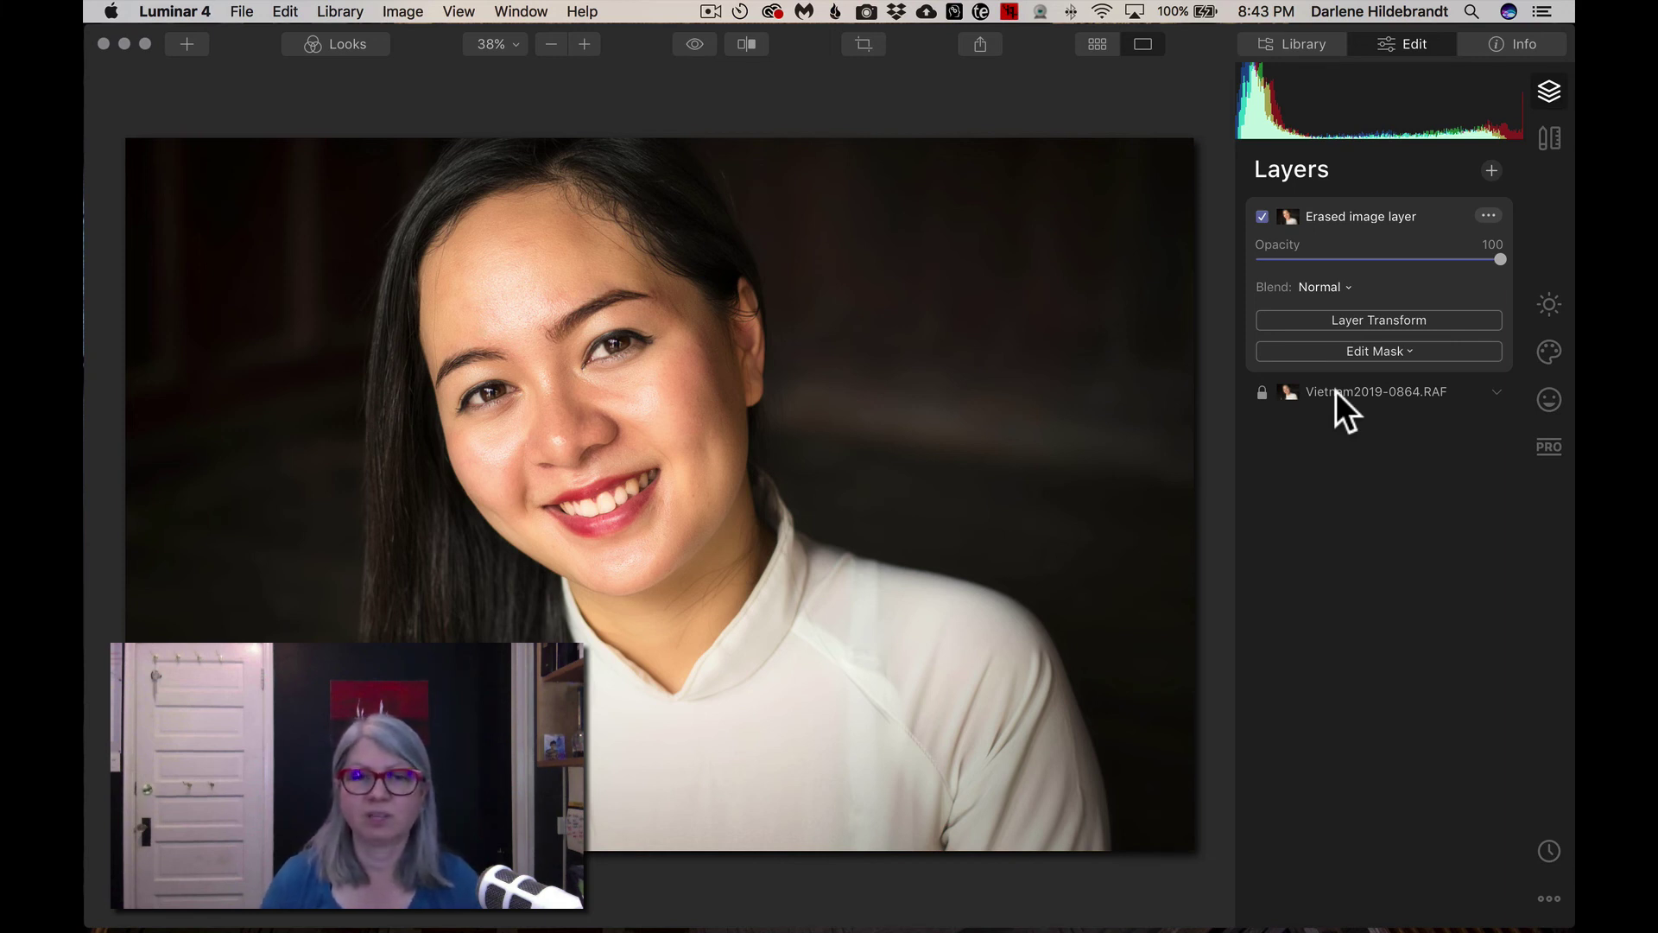
{"action": "key", "text": "backslash"}
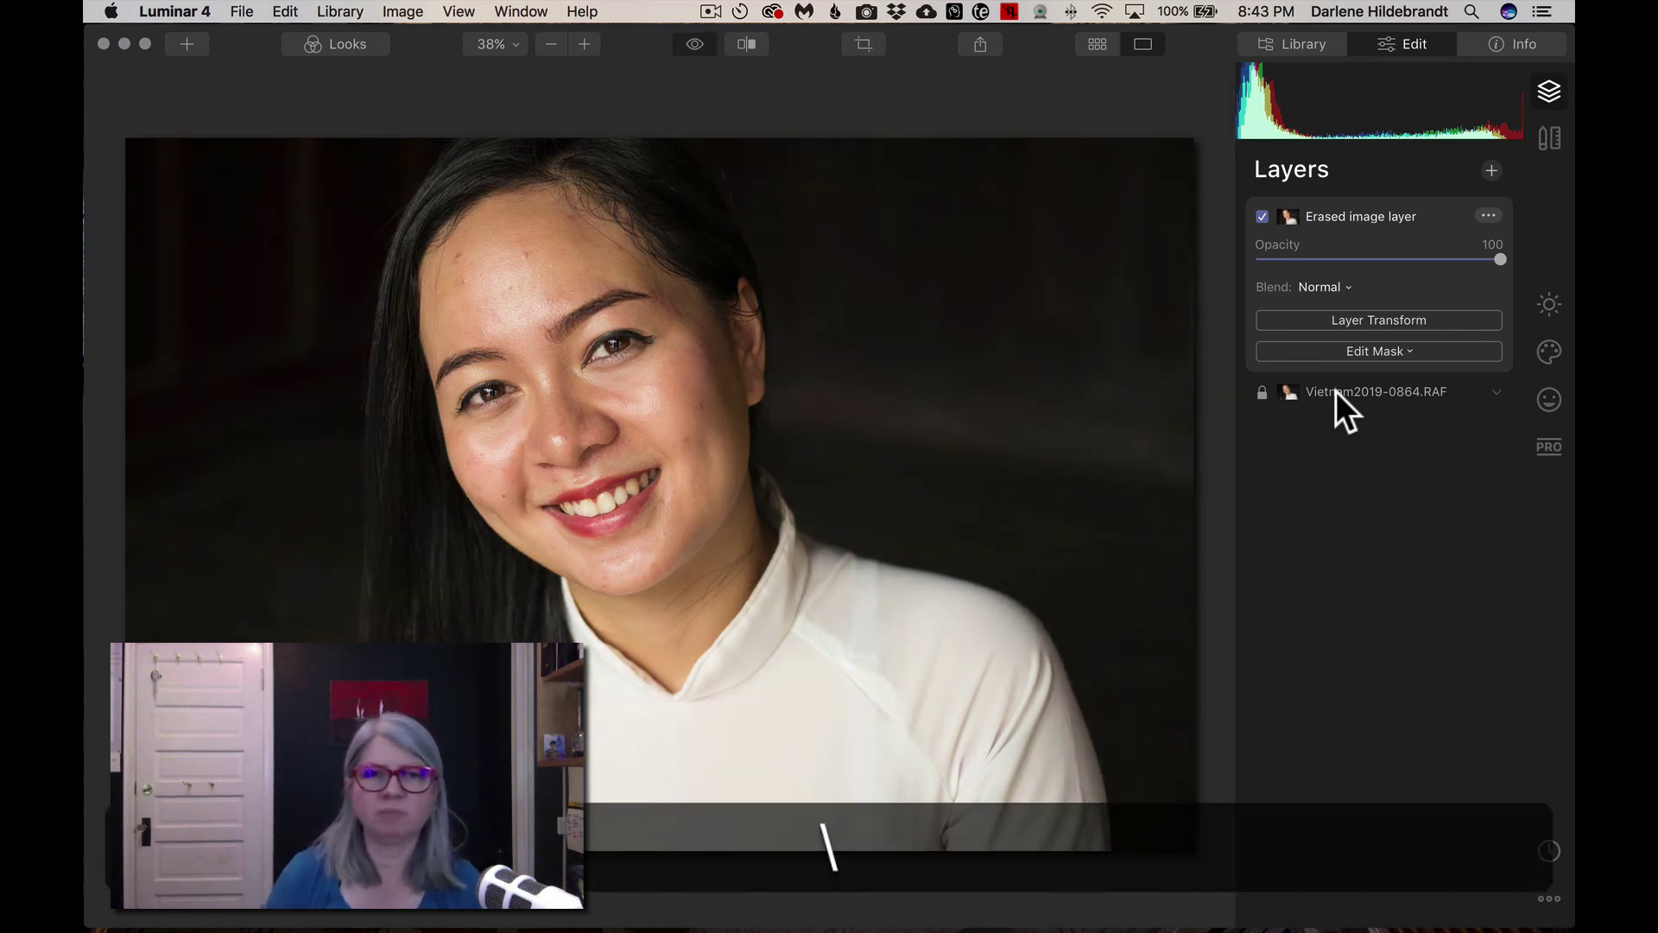
{"action": "key", "text": "backslash"}
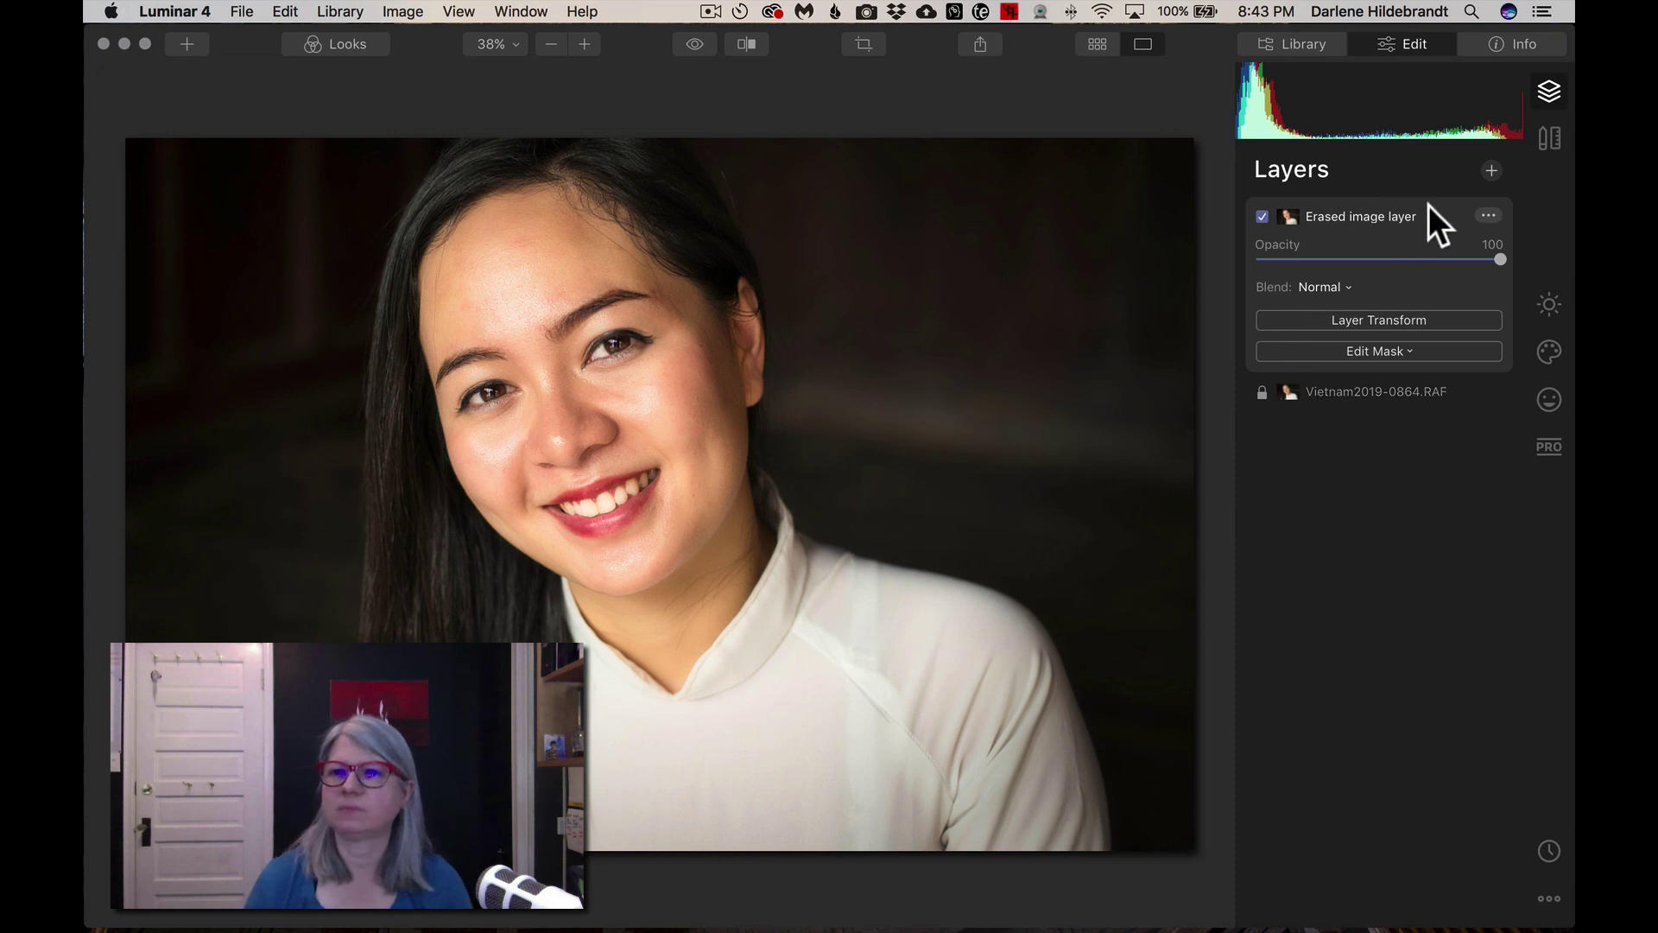
{"action": "left_click", "coordinate": [1543, 143]}
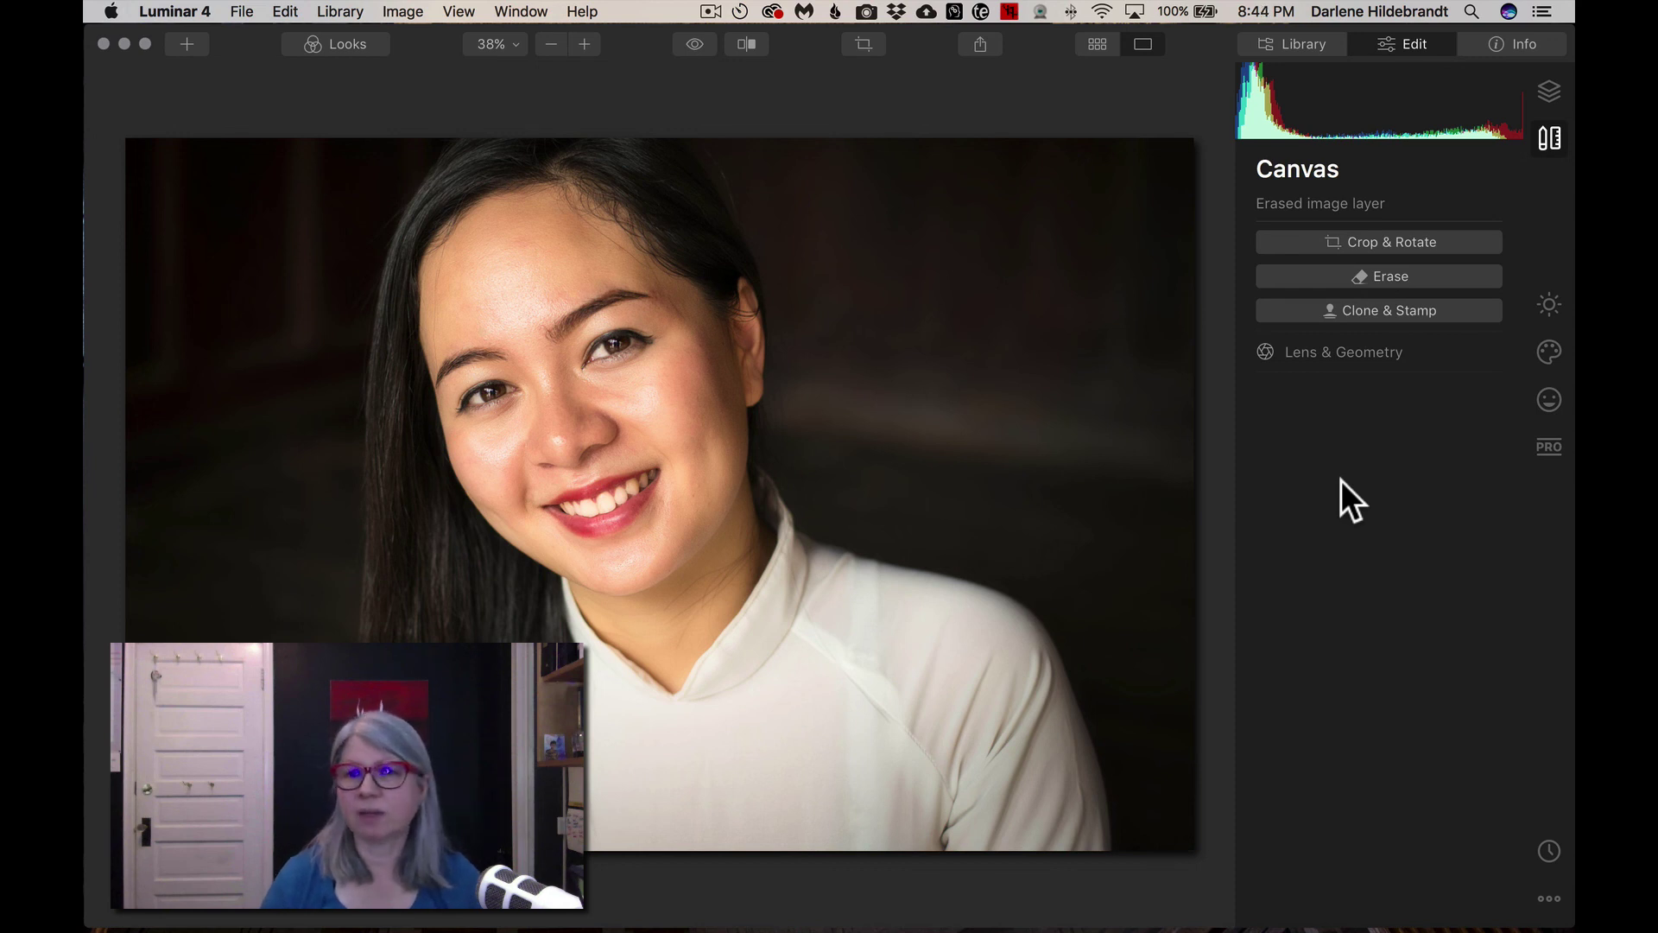
{"action": "left_click", "coordinate": [1535, 89]}
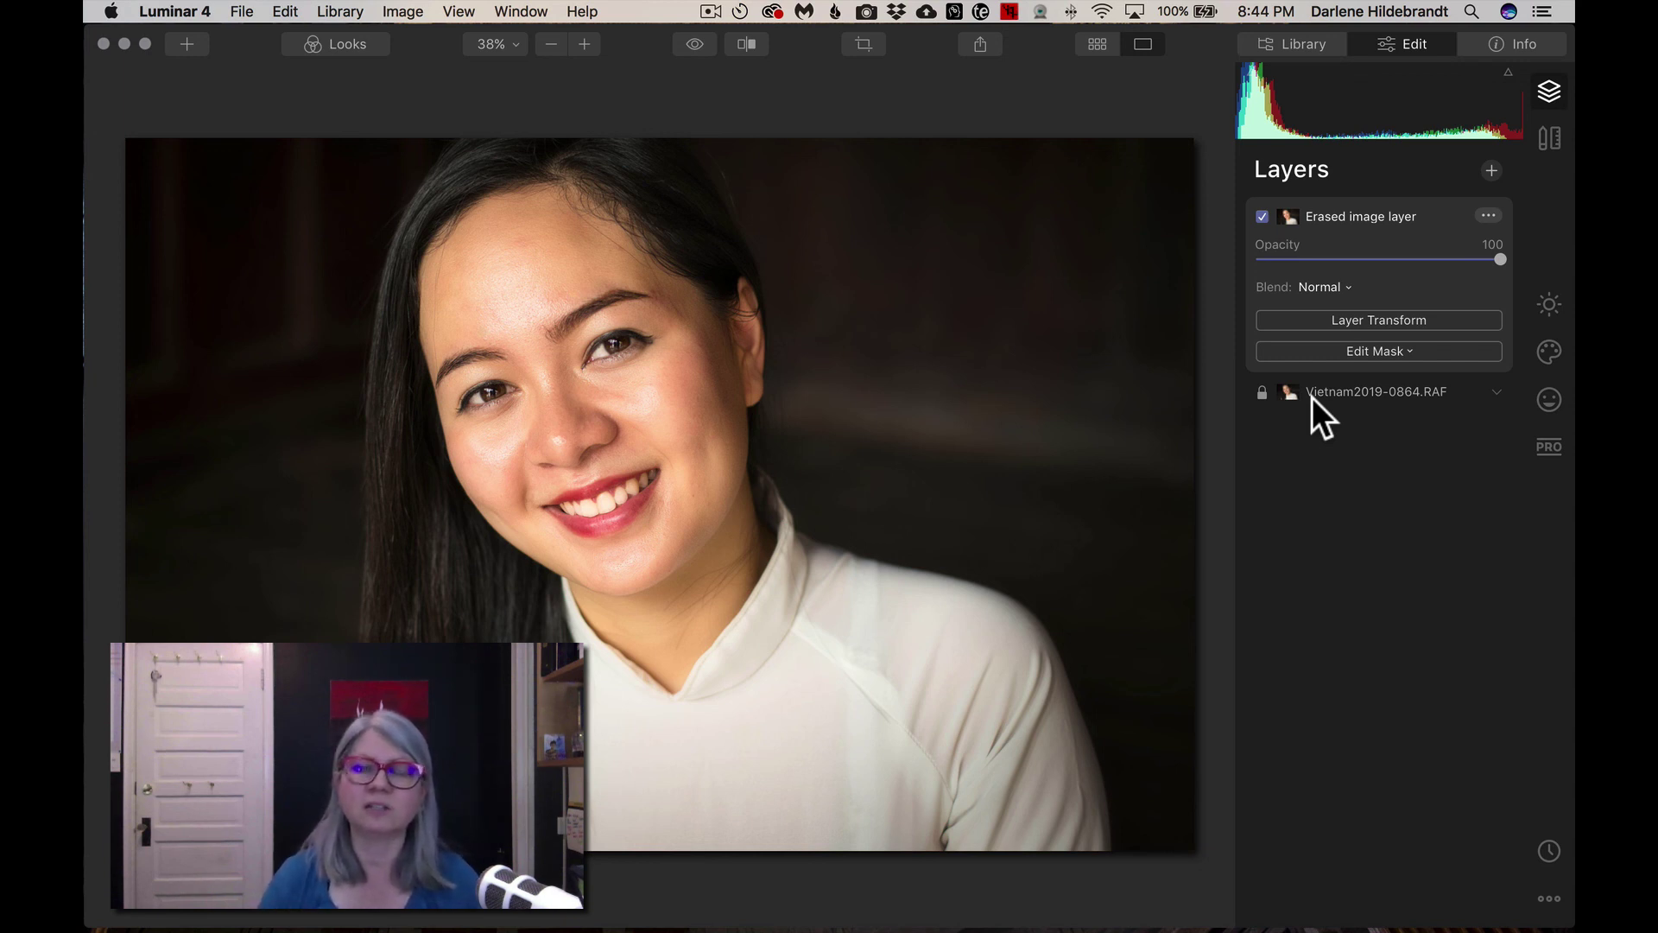
{"action": "left_click", "coordinate": [1490, 170]}
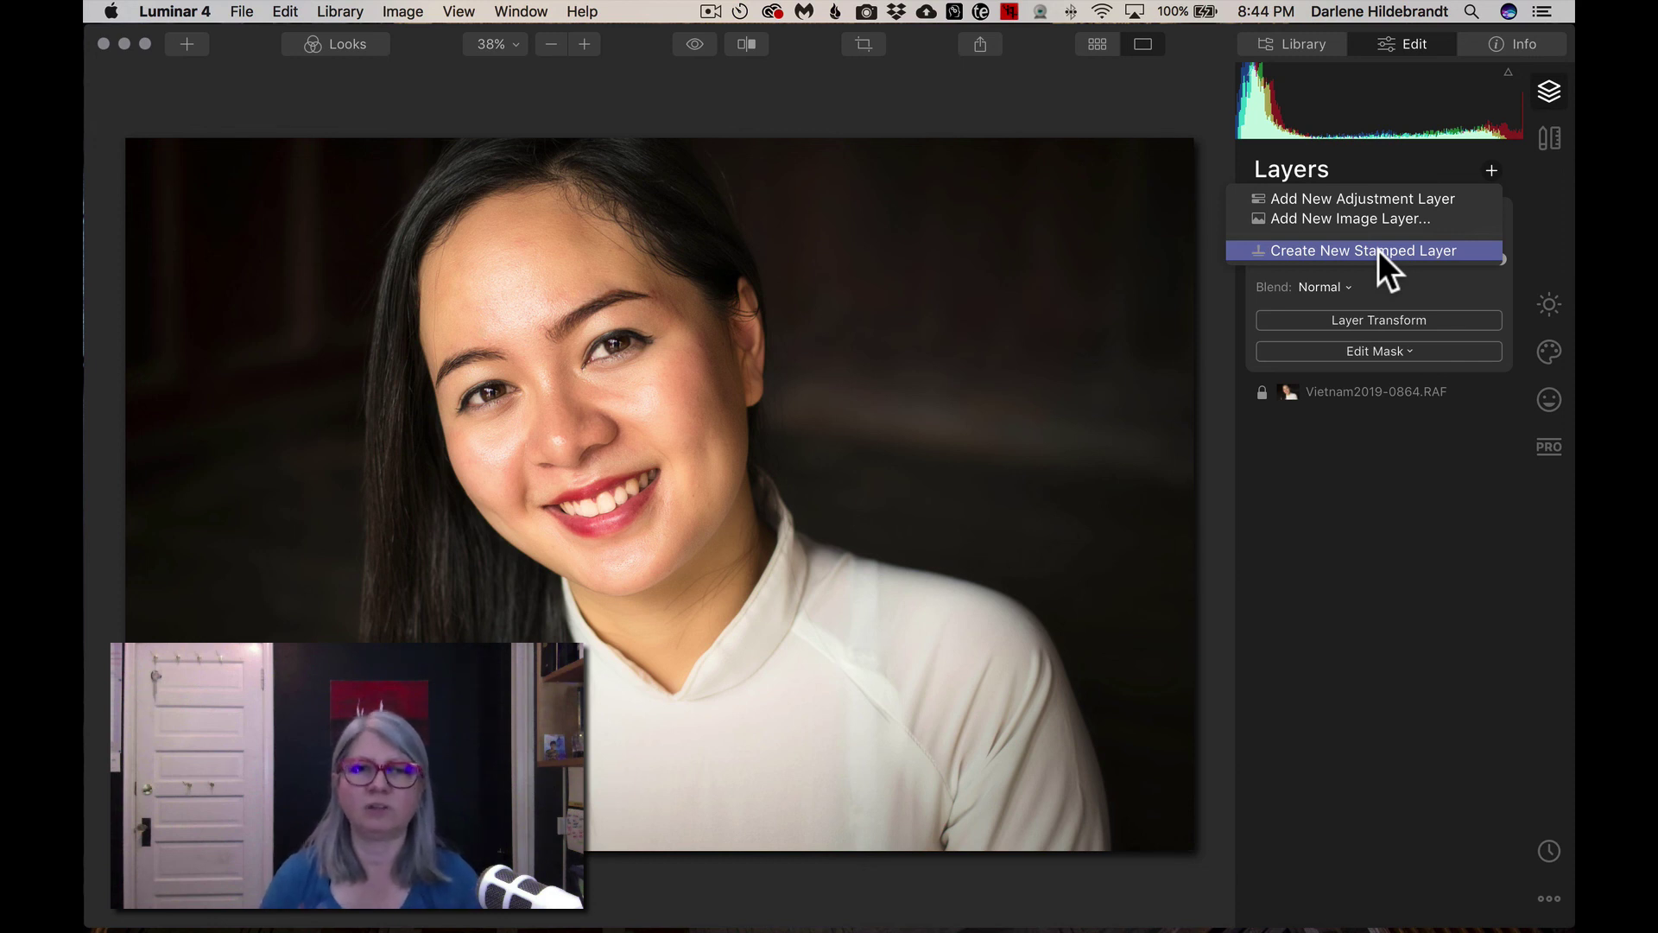
{"action": "left_click", "coordinate": [1348, 505]}
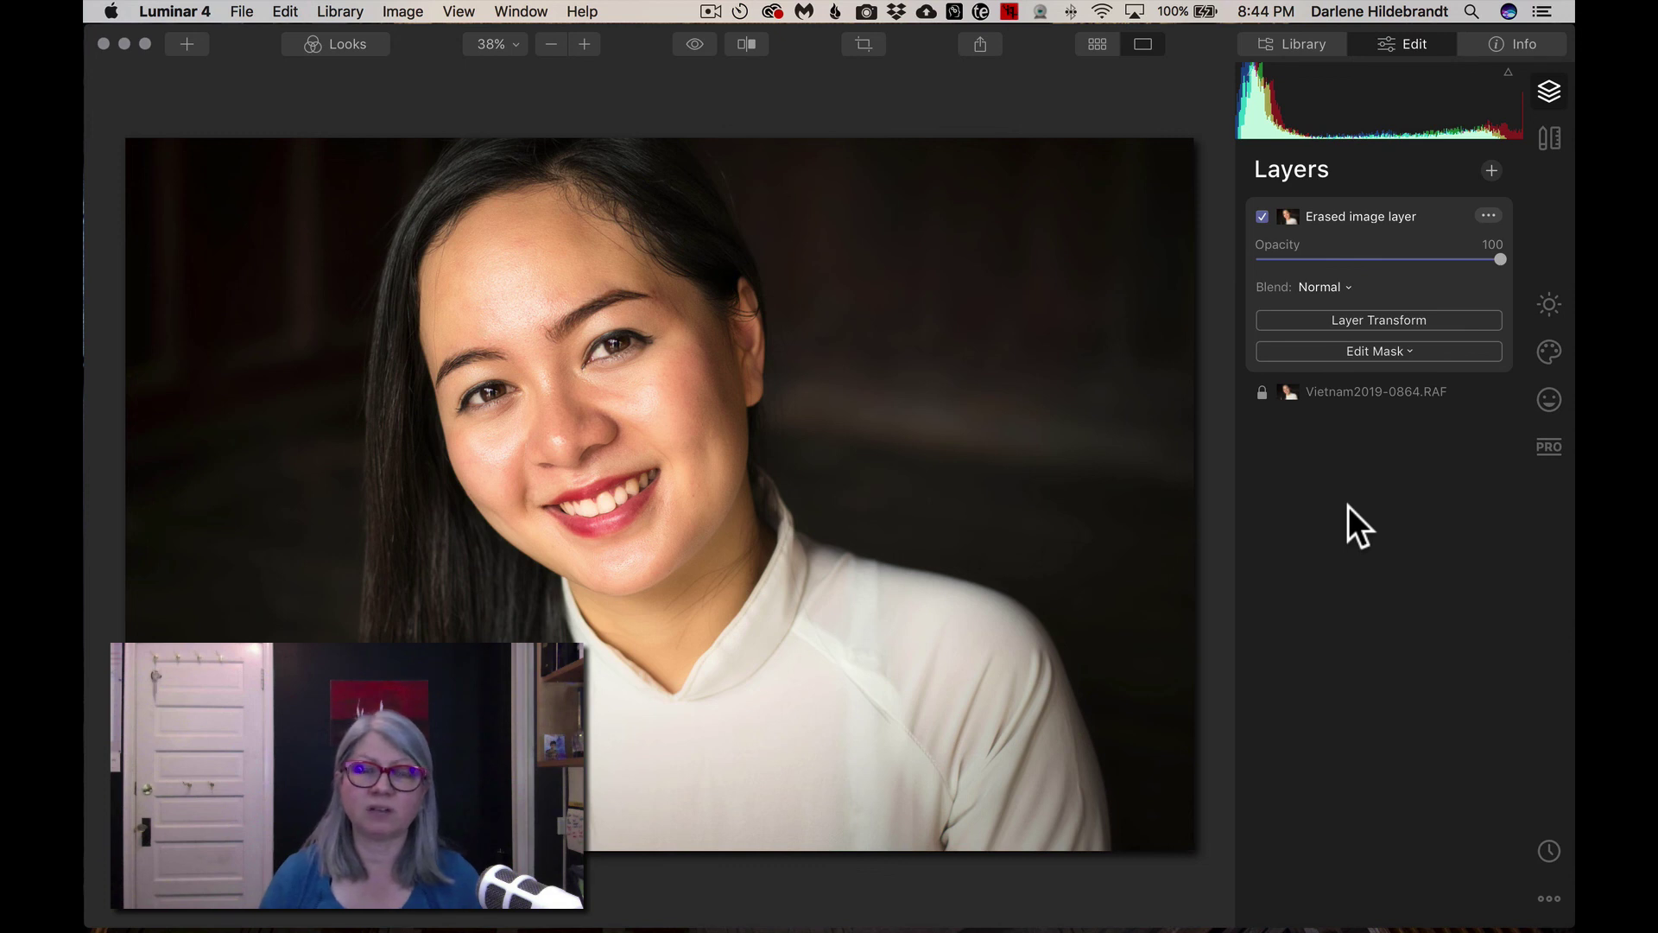